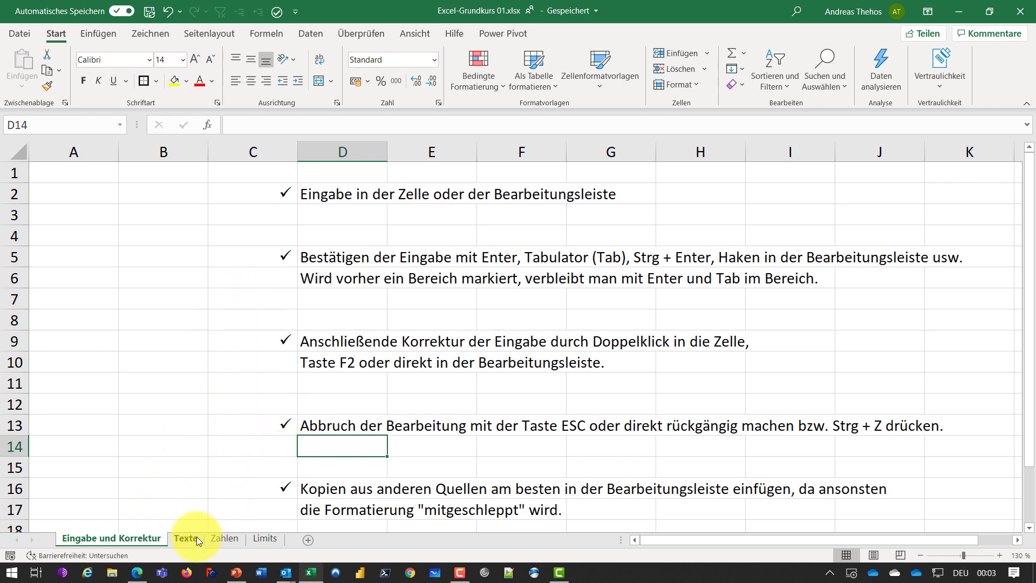
Browse the Texte, Zahlen and Limits sheets, then return to Eingabe und Korrektur.
left_click(196, 538)
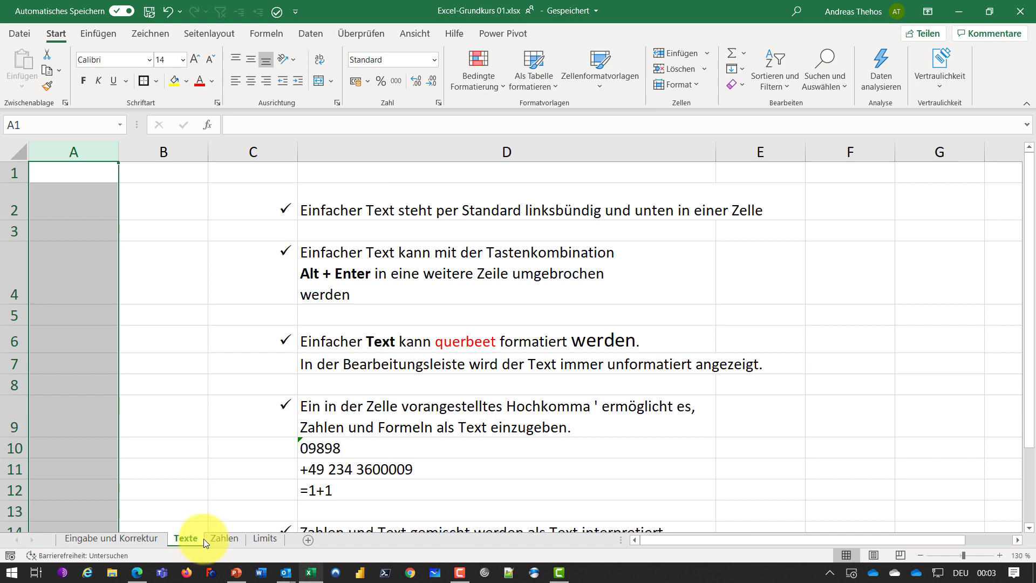
left_click(225, 539)
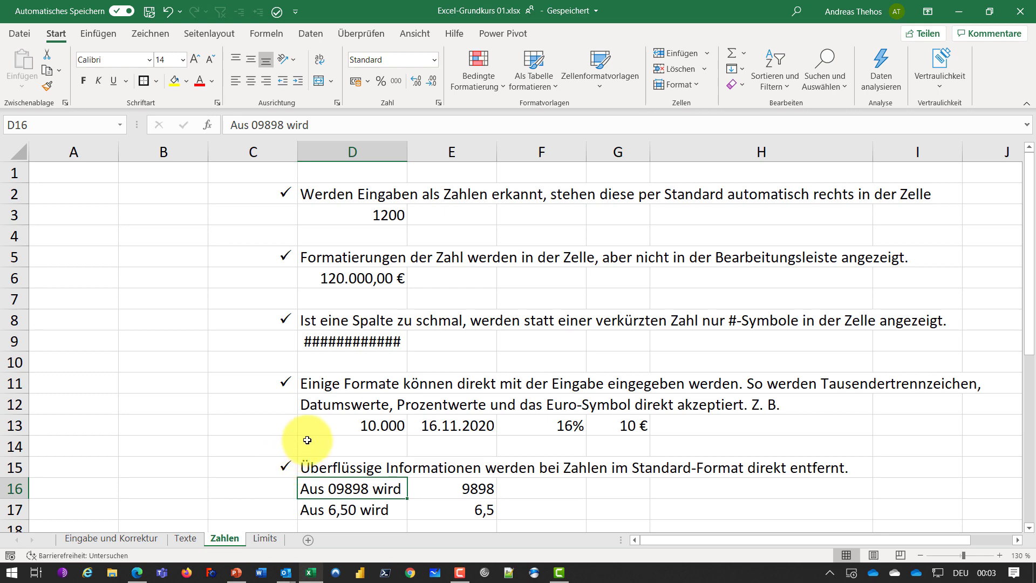
left_click(265, 538)
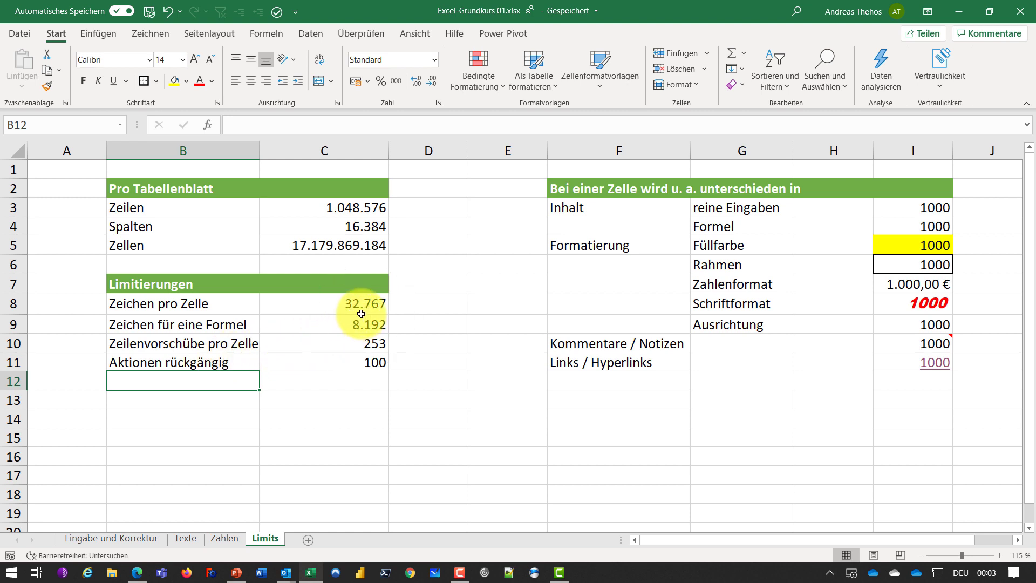
left_click(226, 432)
left_click(319, 437)
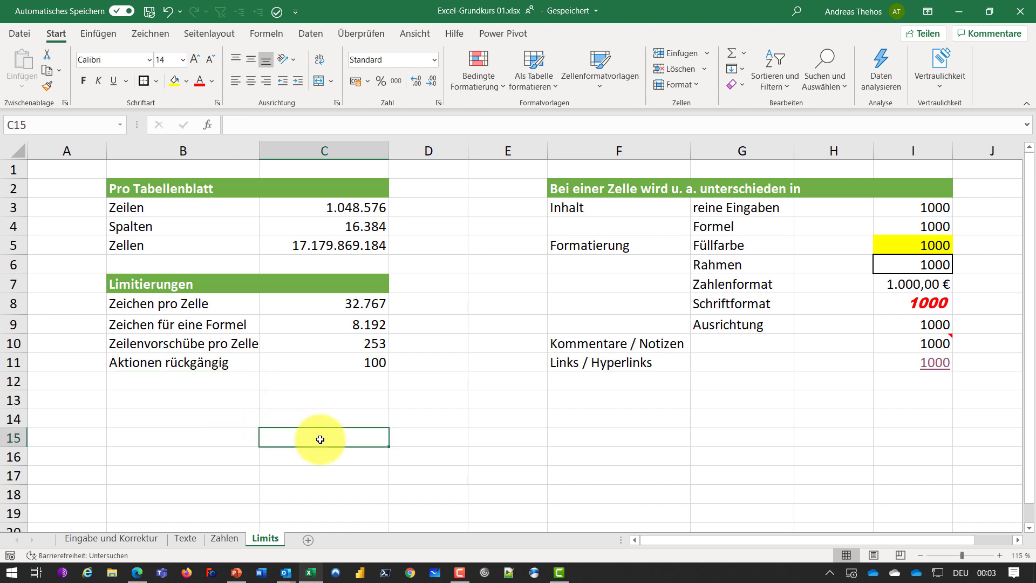
left_click(427, 438)
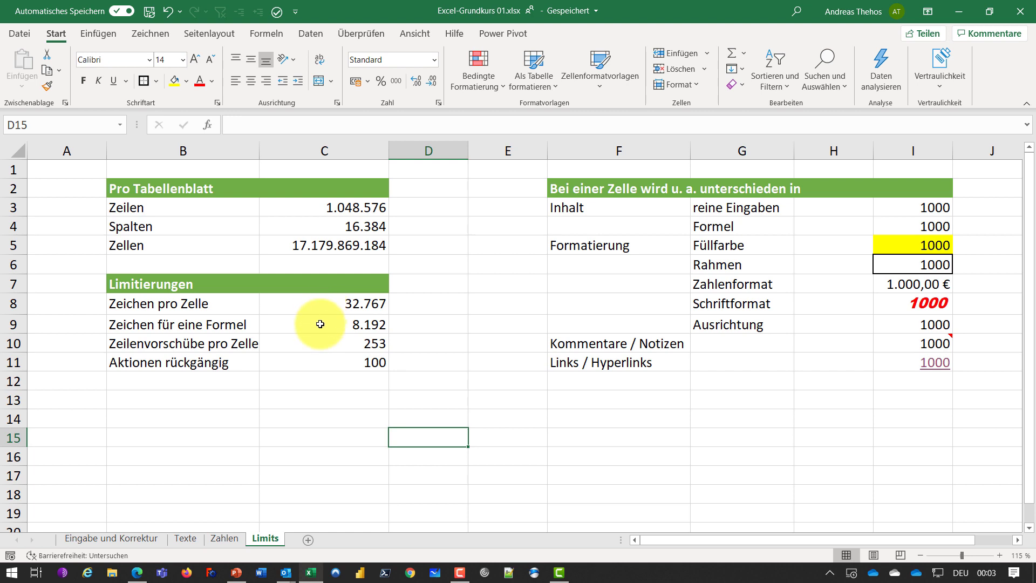
left_click(120, 540)
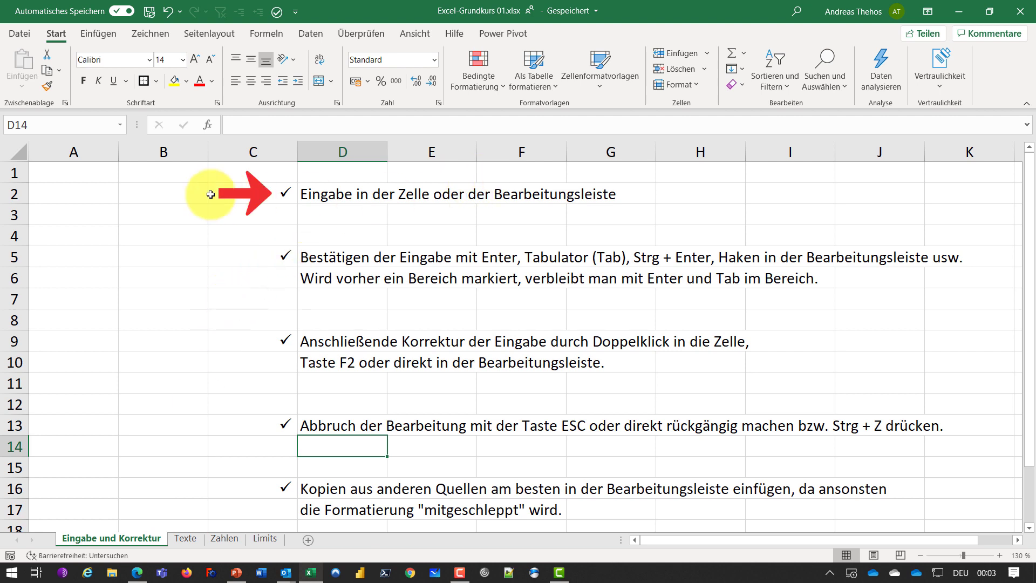
Enter abc in A2 with Enter, then overwrite it with def confirmed by Tab.
left_click(61, 192)
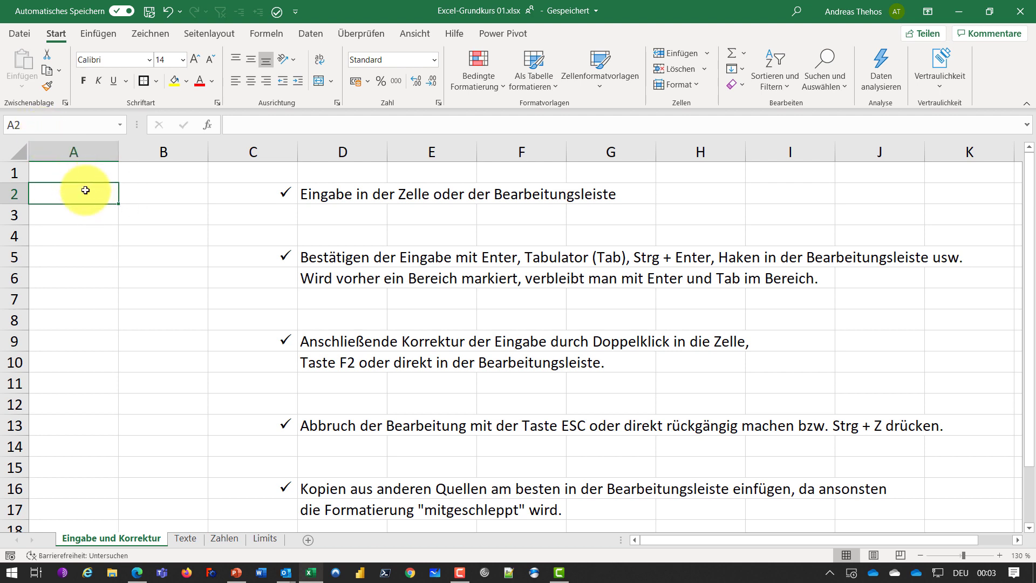
type("abc")
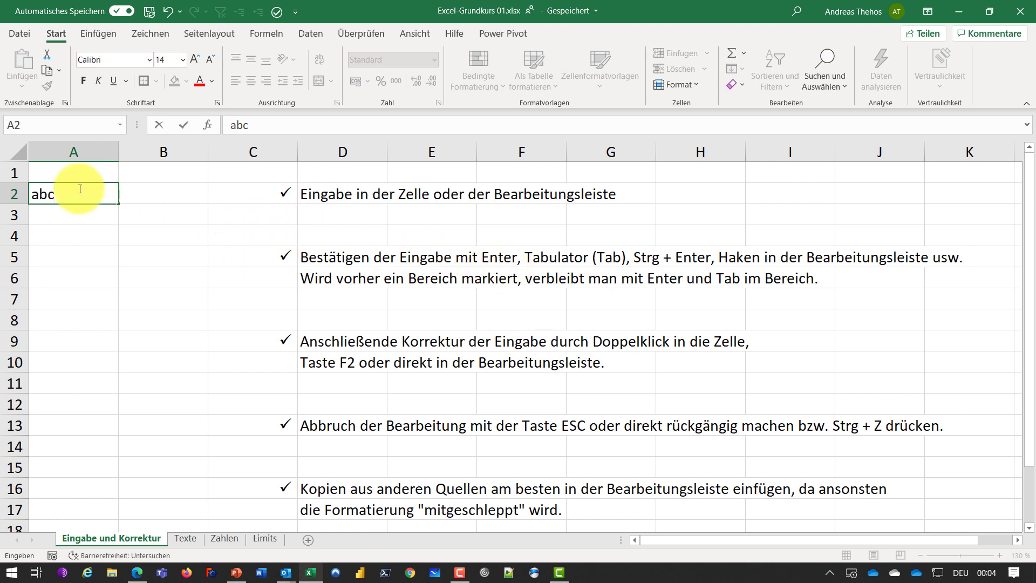
key("Return")
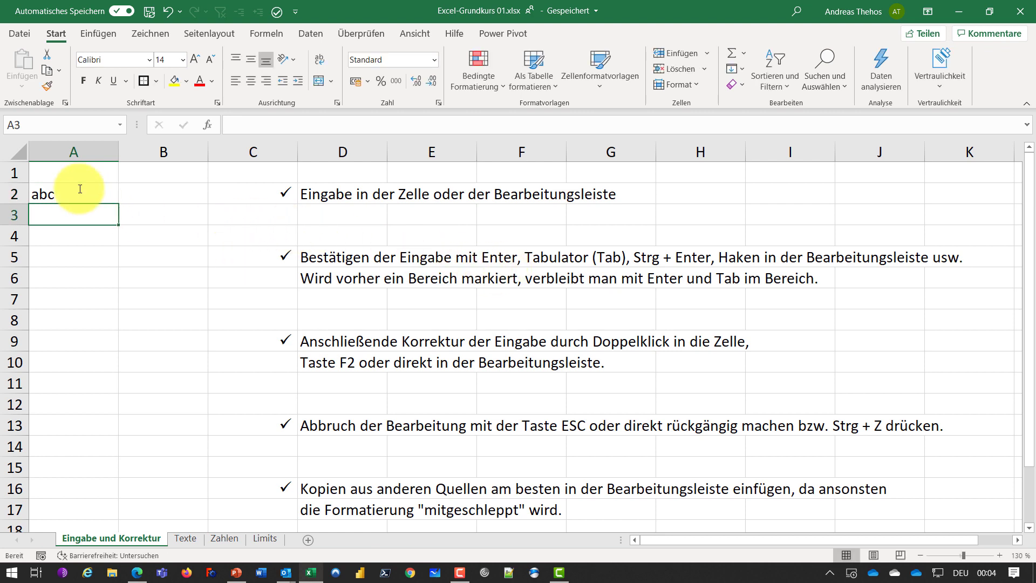
left_click(80, 189)
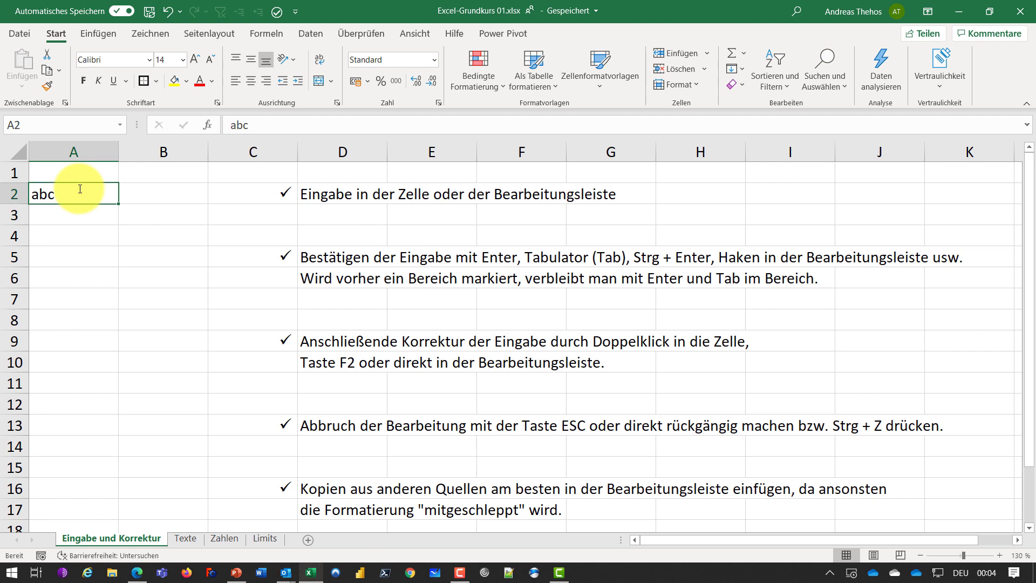
type("de")
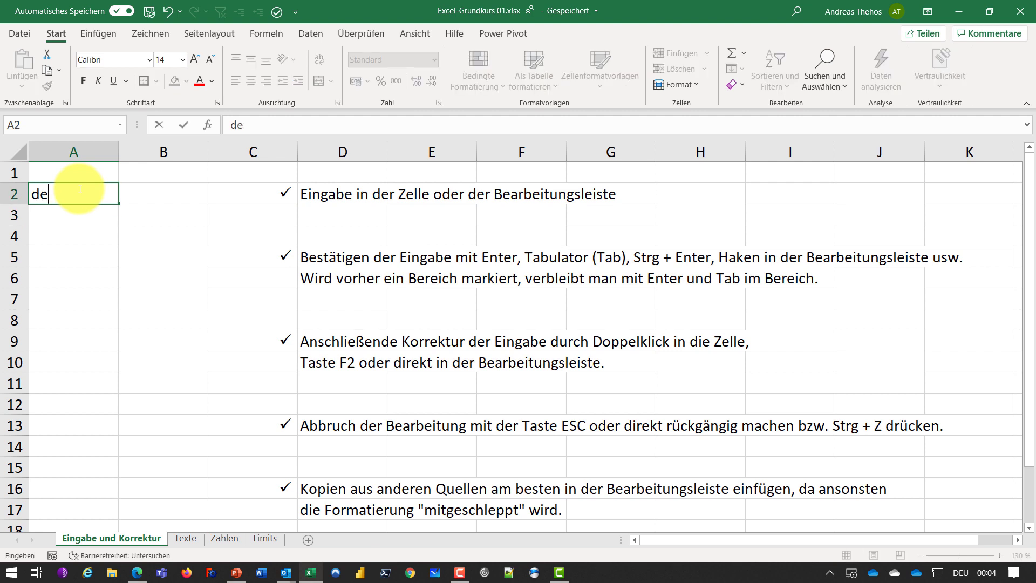
type("f")
key("Tab")
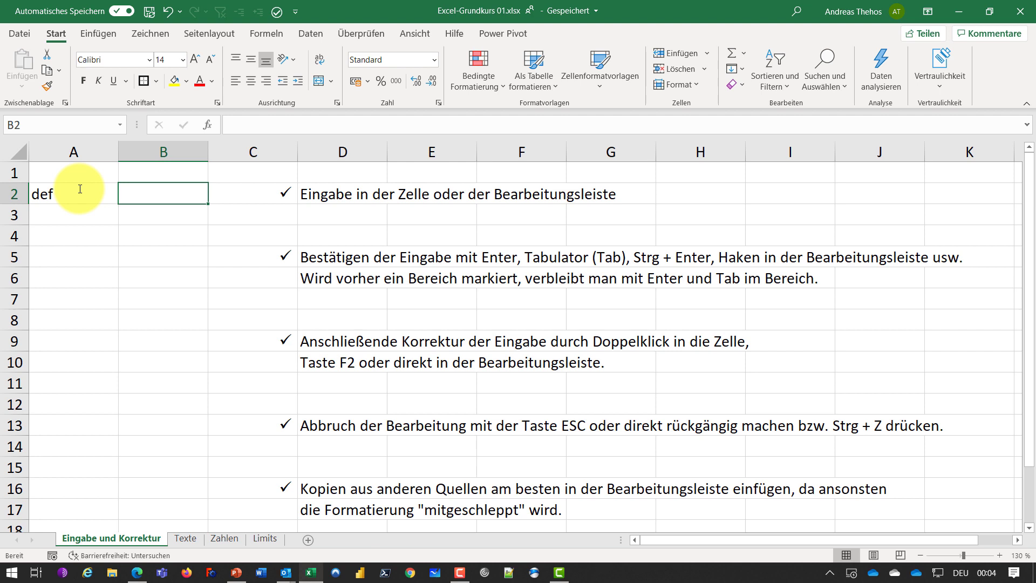
Cancel an edit of B2, clear A2, and enter 'Ein wenig Text' there with Ctrl+Enter.
key("F2")
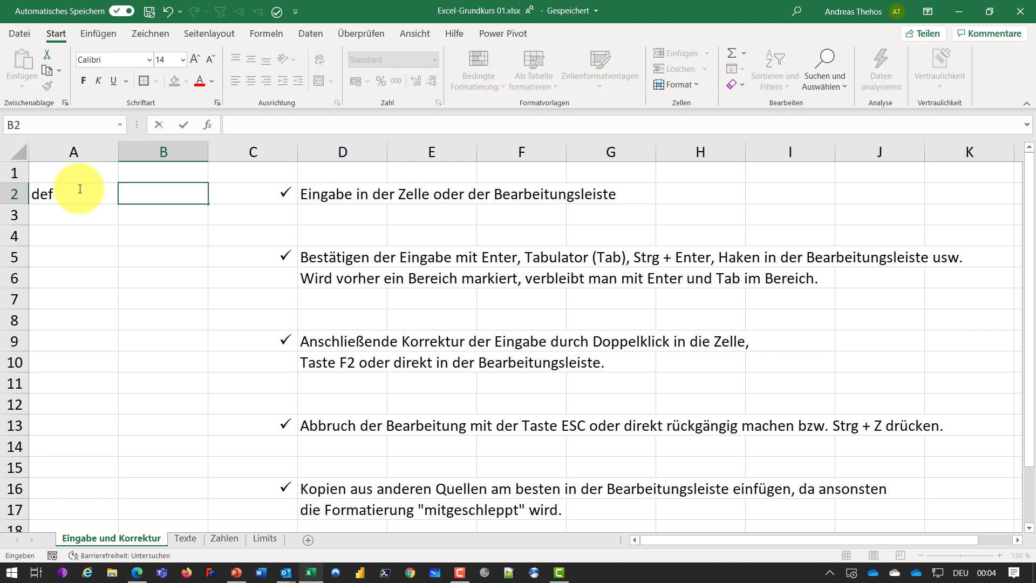
key("Escape")
left_click(80, 189)
key("Delete")
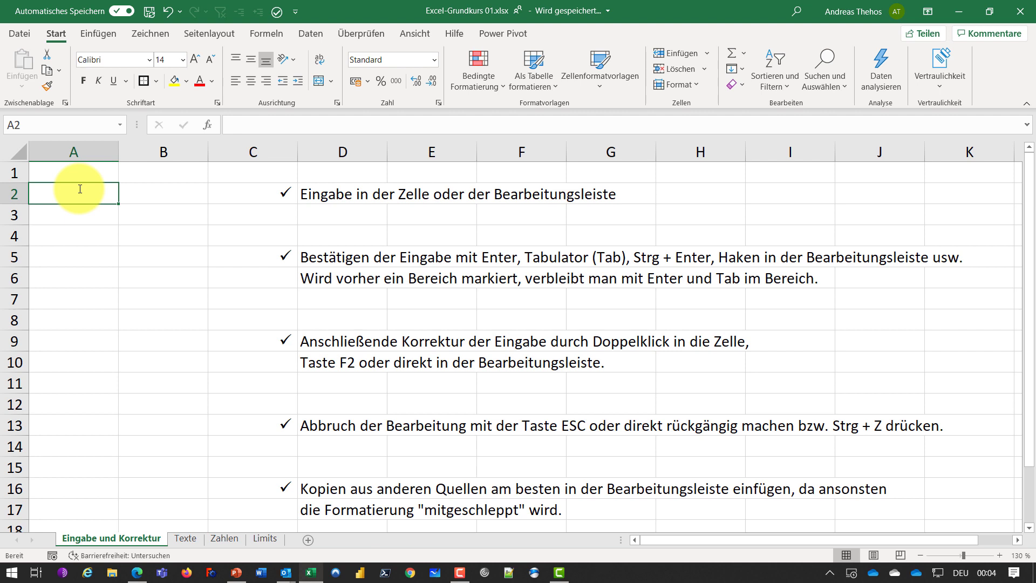
type("Ein wenig ")
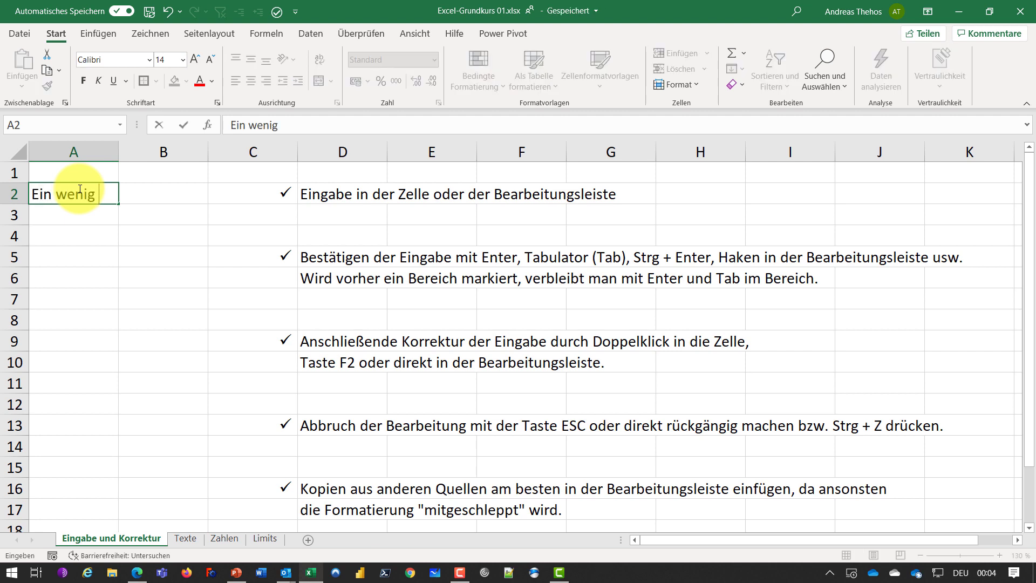
type("Text")
key("ctrl+Return")
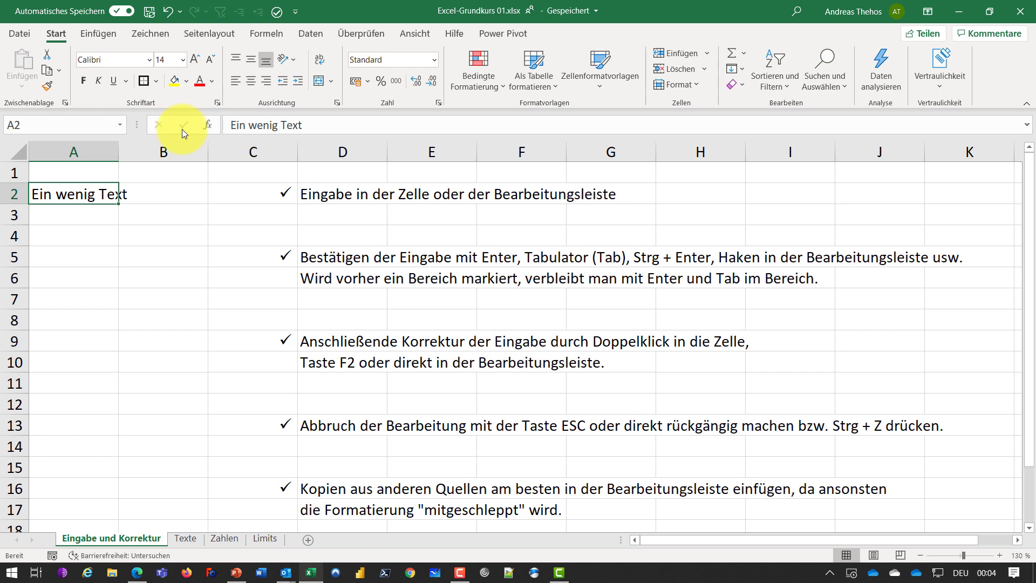
left_click(331, 125)
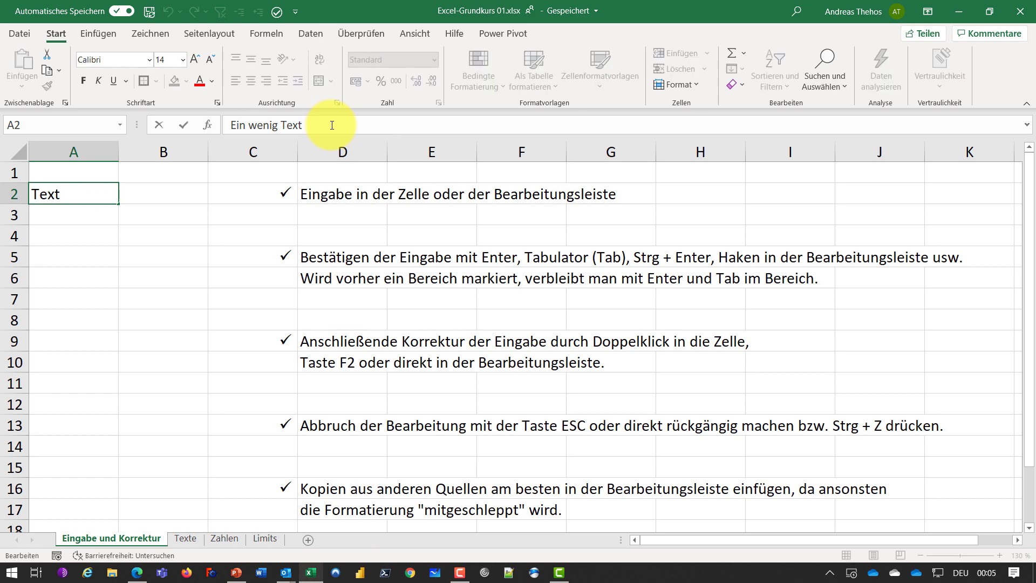
left_click(1026, 129)
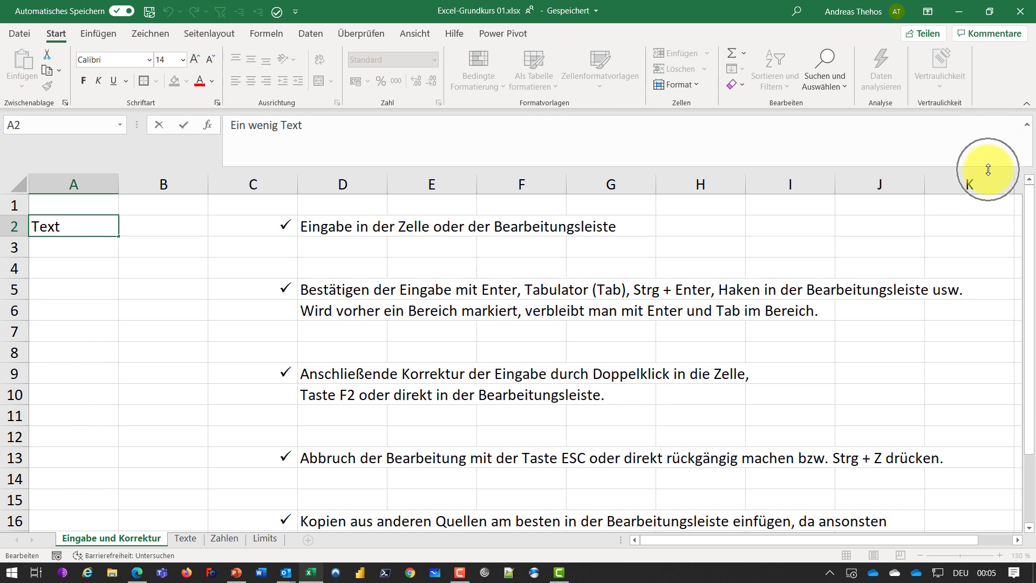
mouse_move(988, 169)
left_mouse_down()
mouse_move(987, 473)
mouse_move(946, 145)
left_mouse_up()
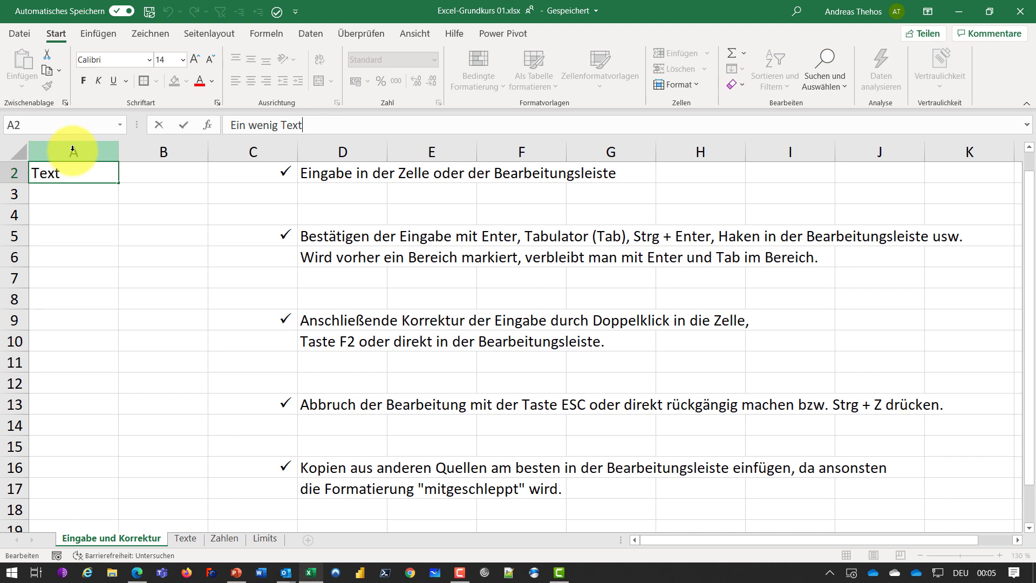
scroll(116, 240, "up", 1)
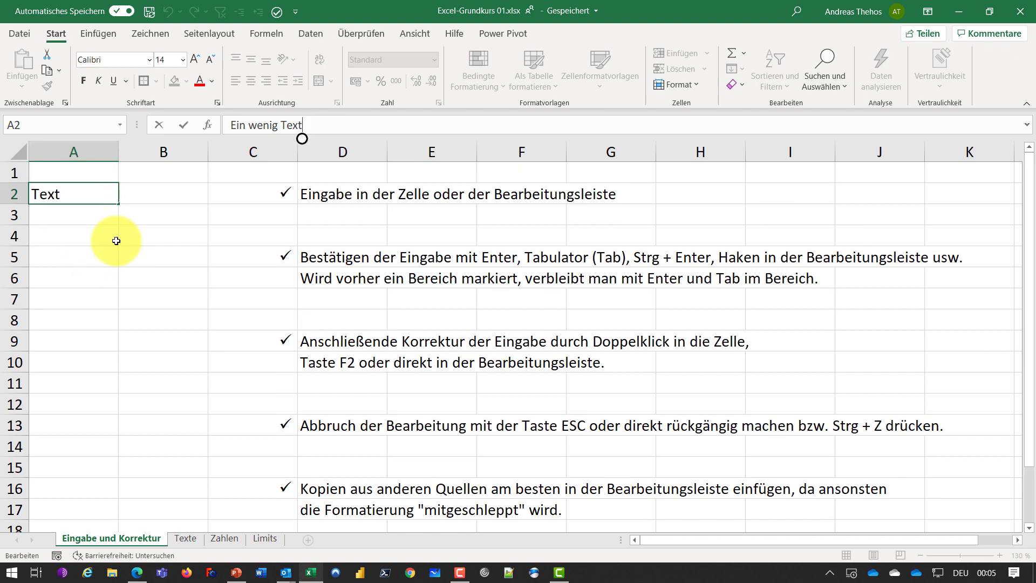
double_click(63, 191)
left_click_drag(96, 195, 48, 193)
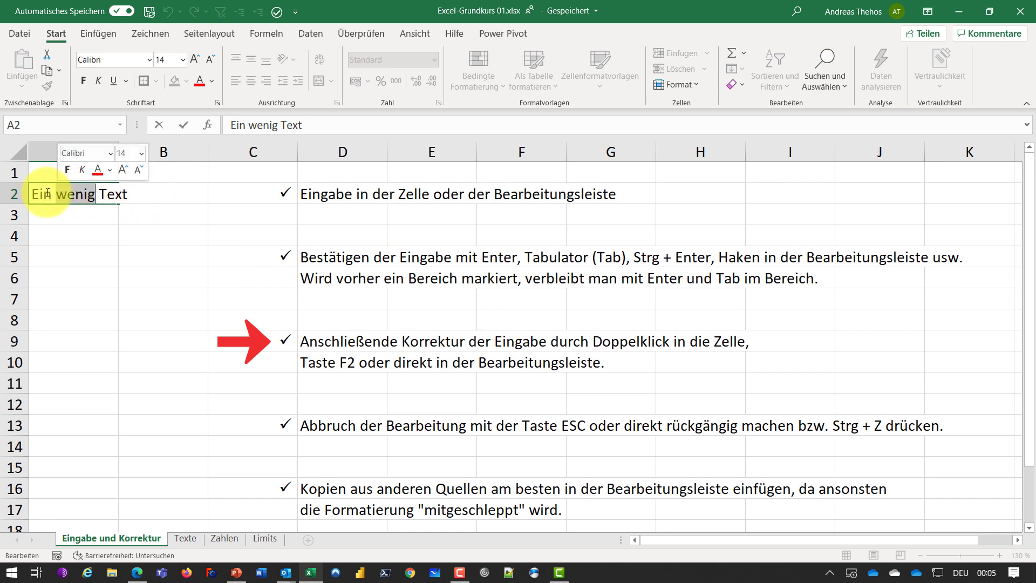
left_click(48, 193)
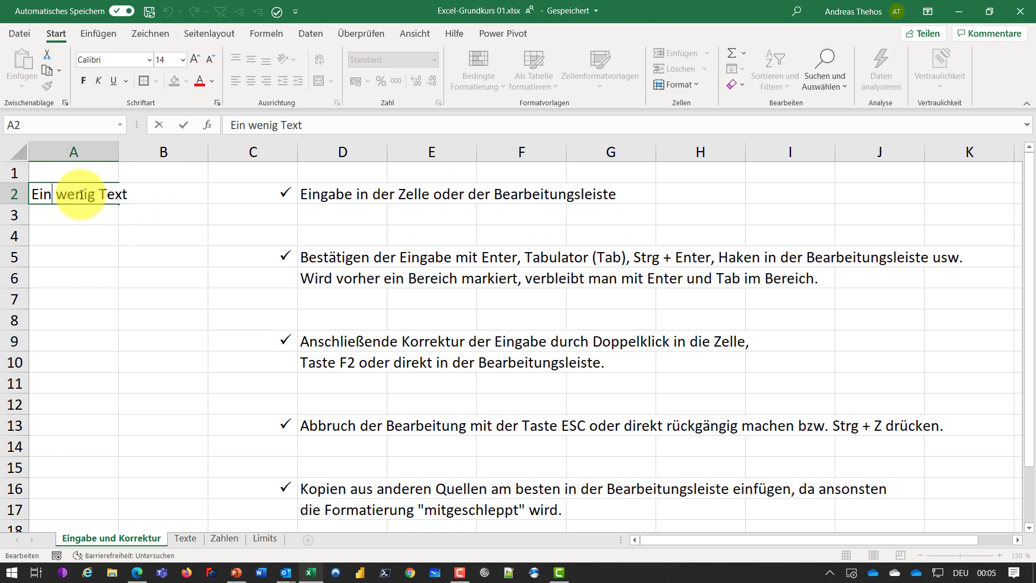
key("Escape")
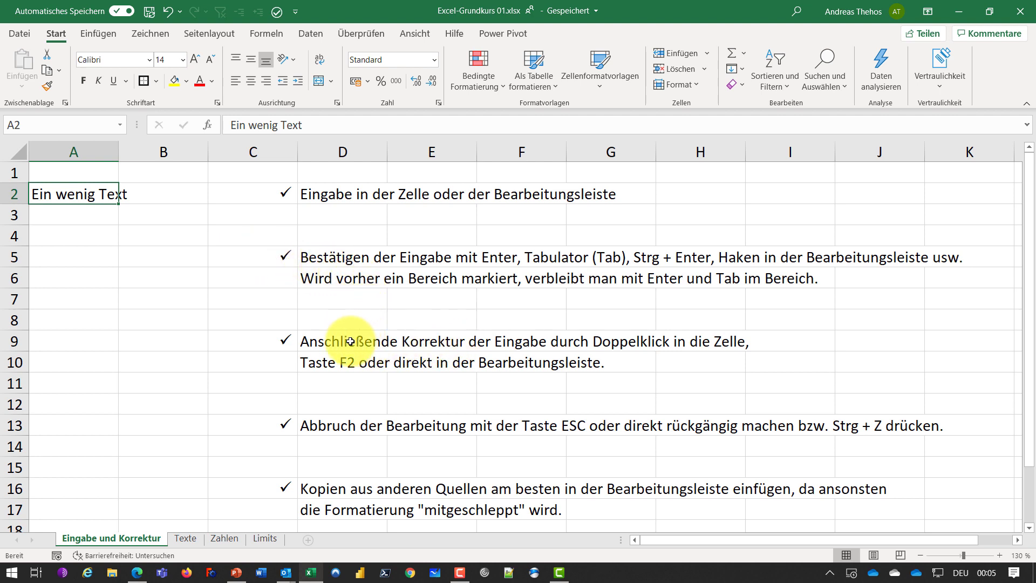
left_click(348, 341)
left_click(431, 341)
left_click(498, 342)
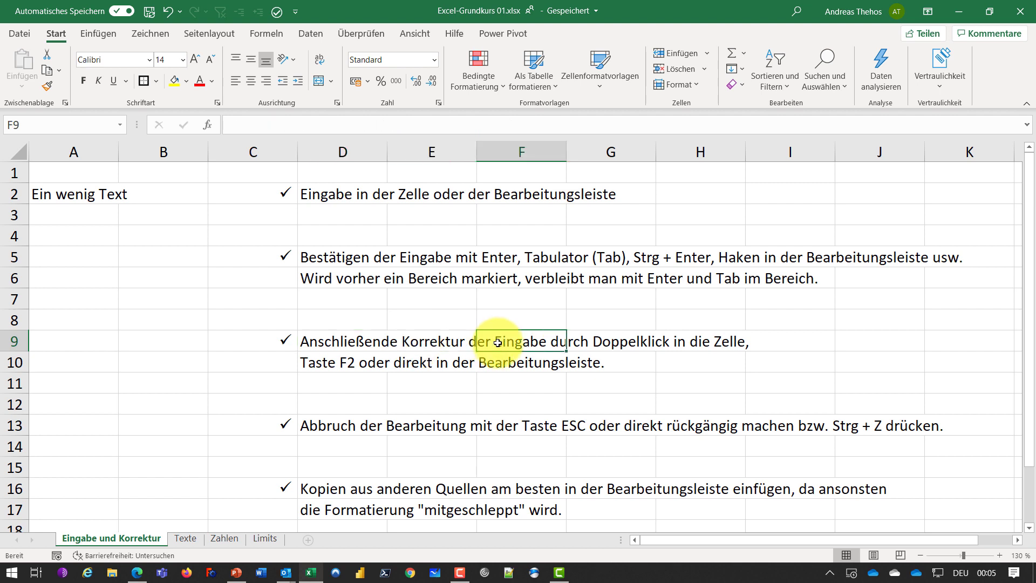
left_click(606, 342)
left_click(362, 341)
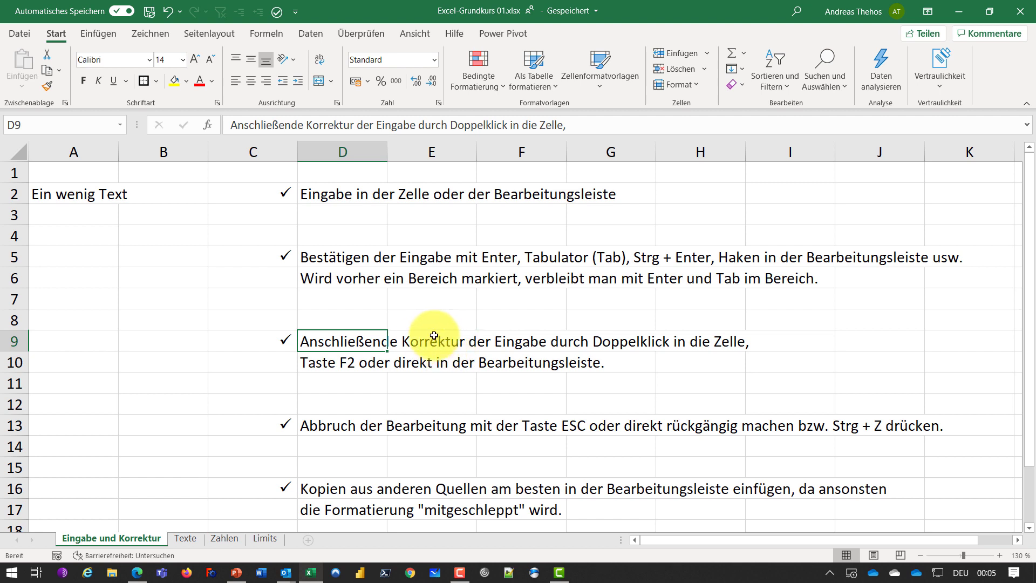
double_click(471, 342)
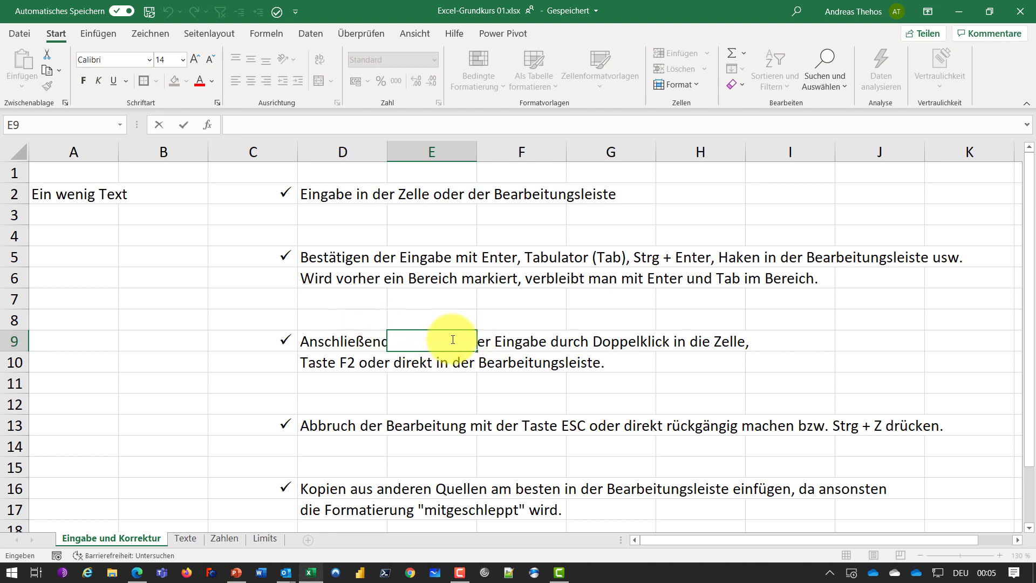
key("Escape")
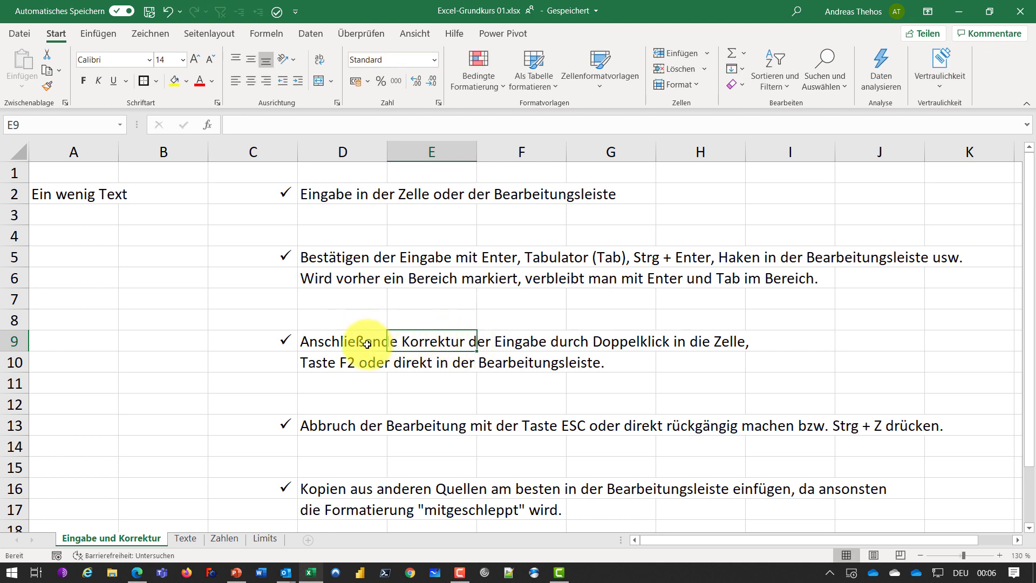
left_click(366, 344)
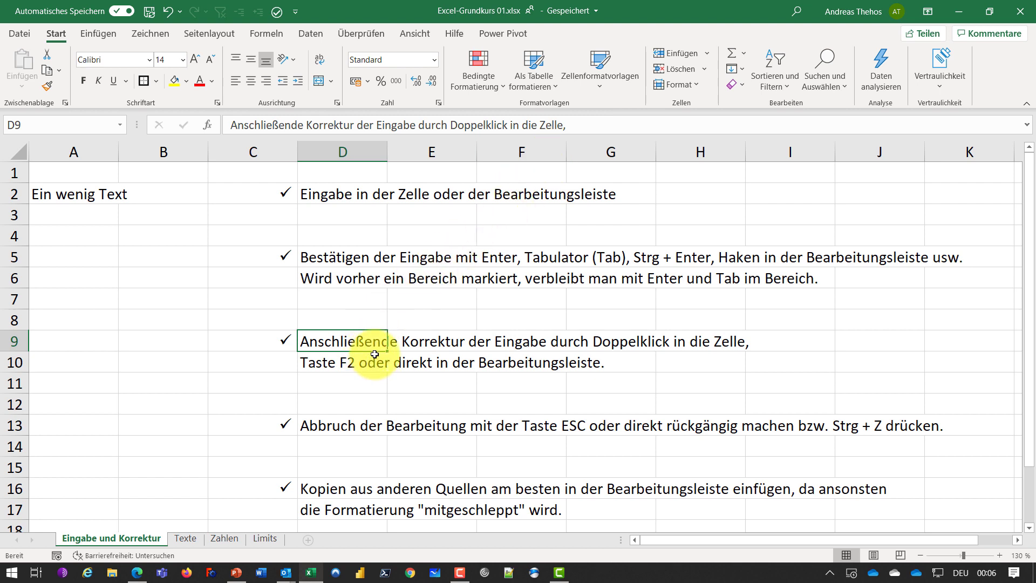
key("F2")
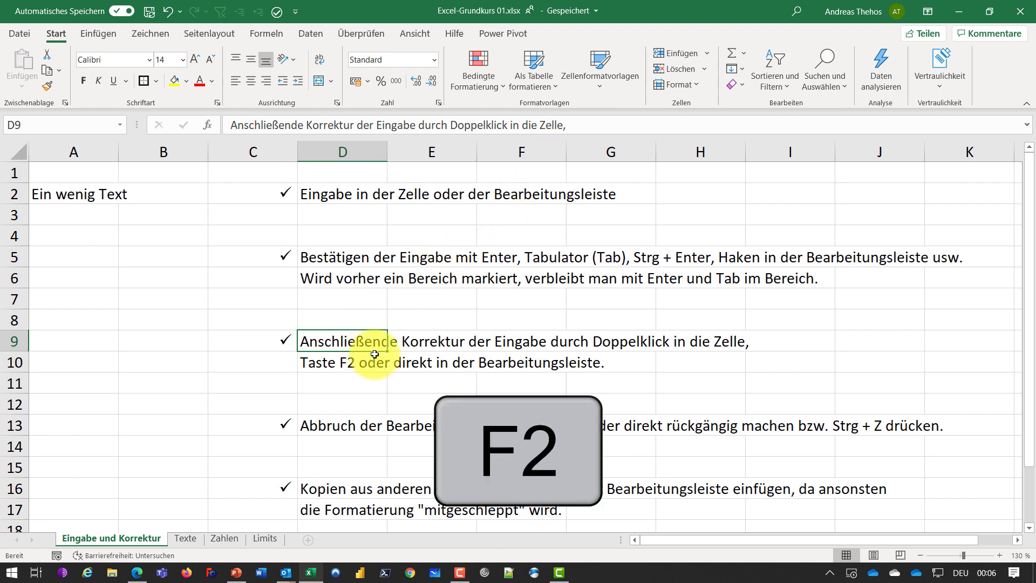
key("F2")
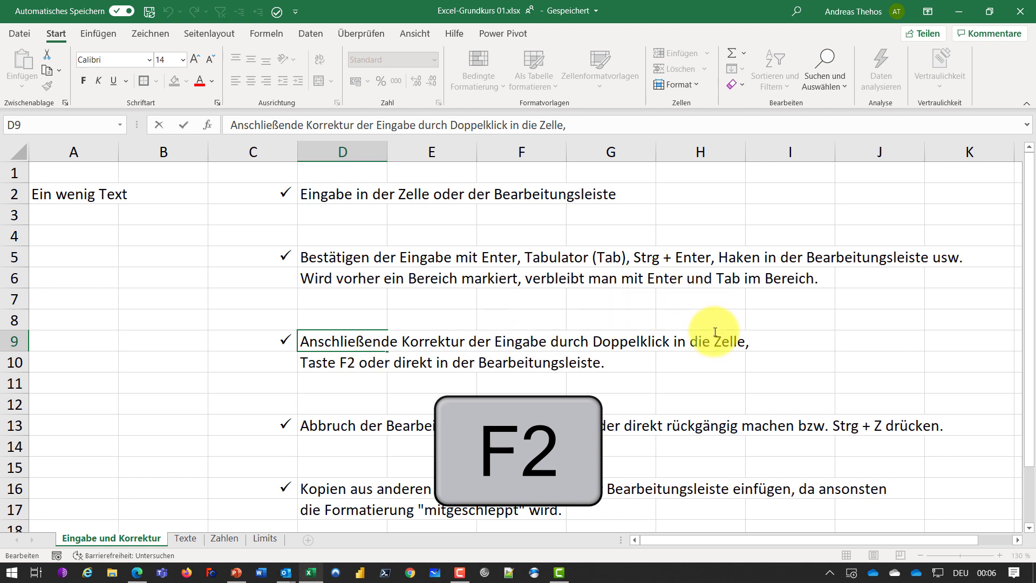
key("Left")
key("Left")
key("Left")
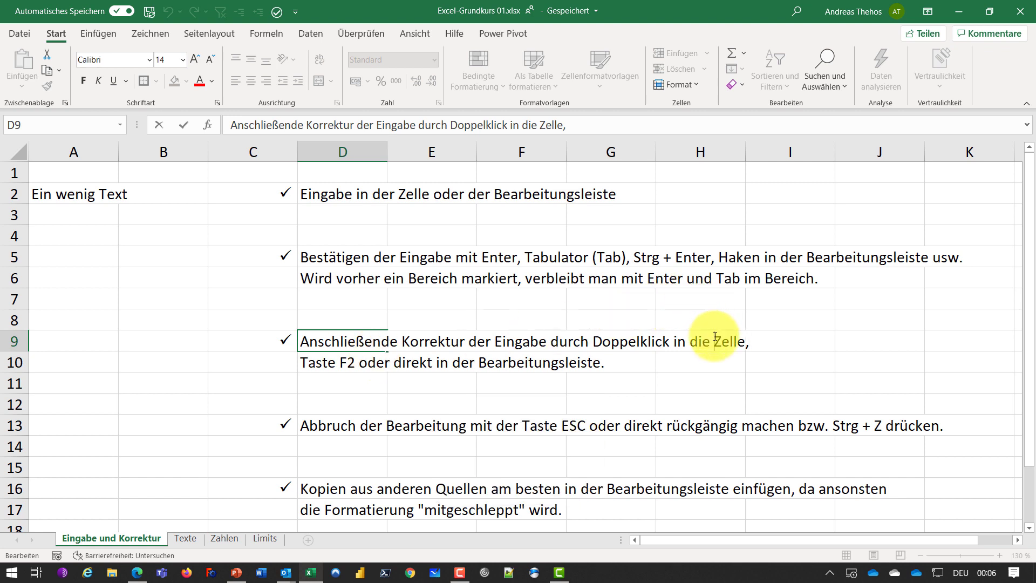
key("Left")
key("Left")
key("Left")
key("Left")
key("Left")
key("Left")
key("Left")
key("Left")
key("Left")
key("Left")
key("Left")
key("Left")
key("Right")
key("Right")
key("Right")
key("Right")
key("Right")
key("Right")
key("Right")
key("Right")
key("Left")
key("Left")
key("Left")
key("Left")
key("End")
key("Home")
key("Return")
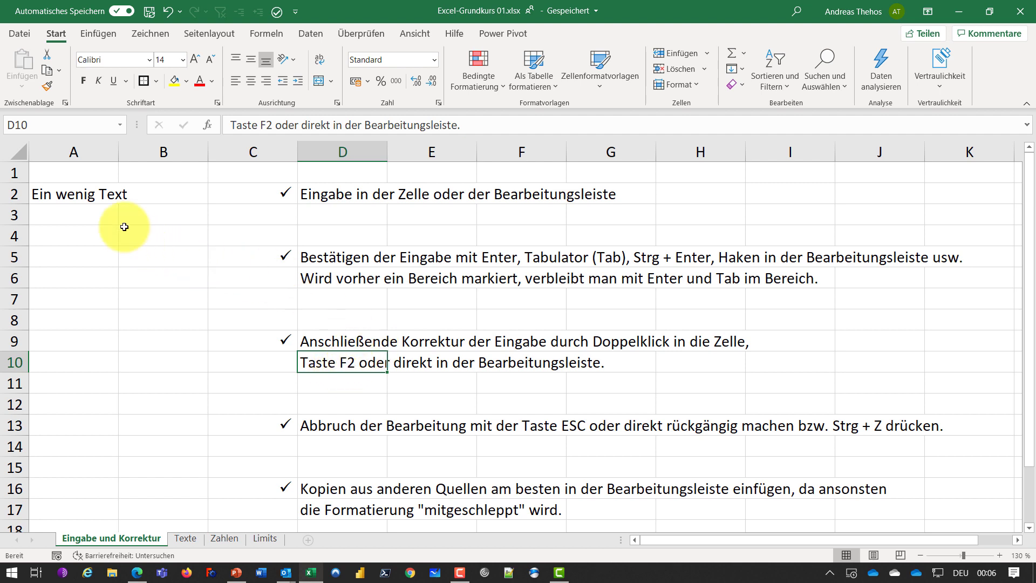
left_click(45, 195)
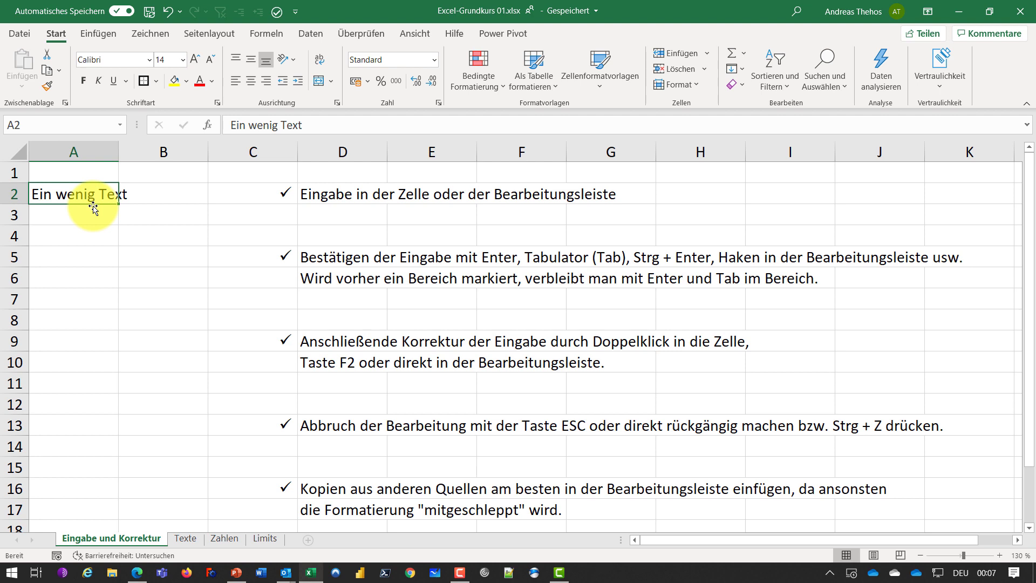
type("And")
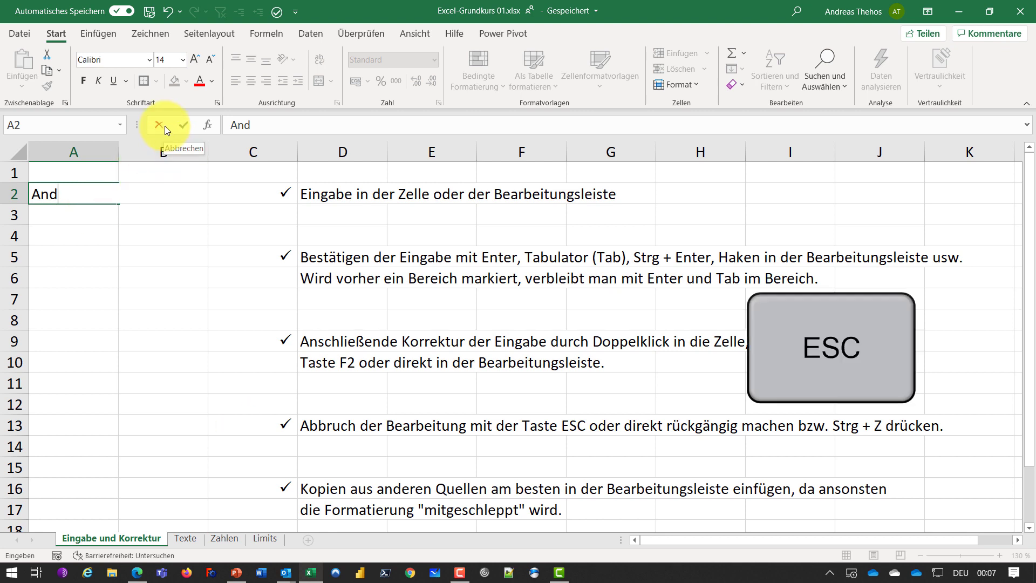
key("Escape")
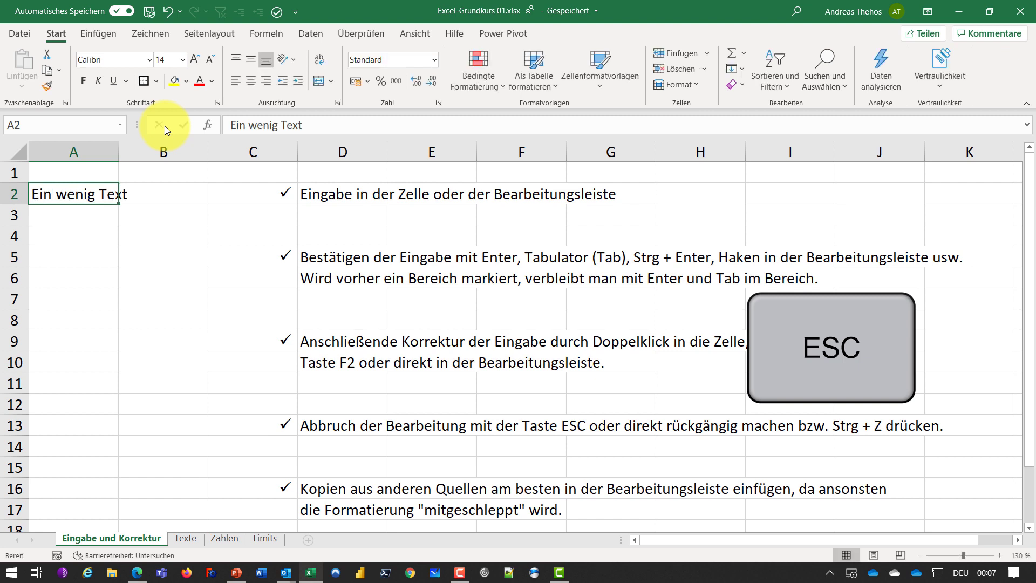
type("Andreas T")
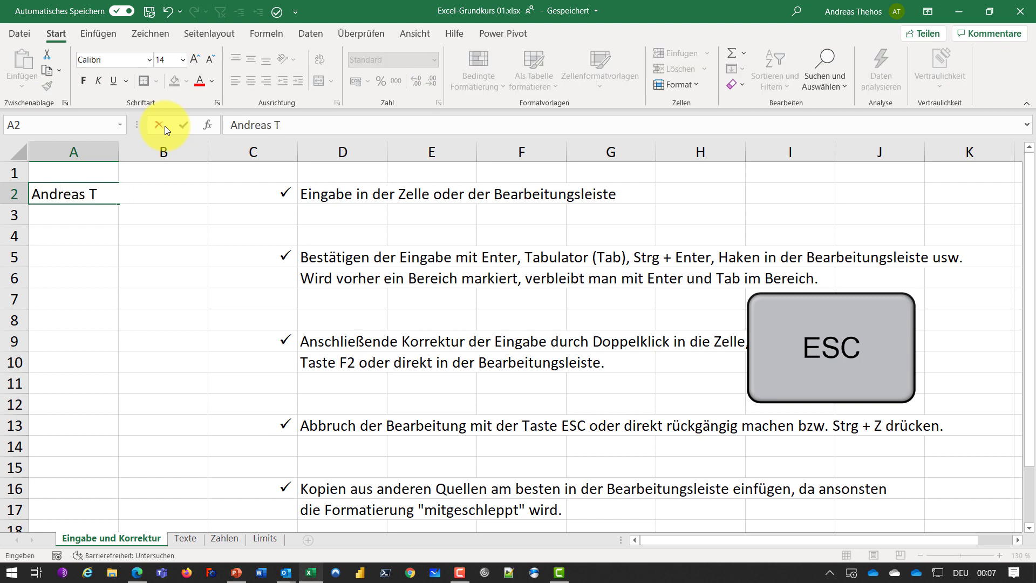
type("hehos")
key("Return")
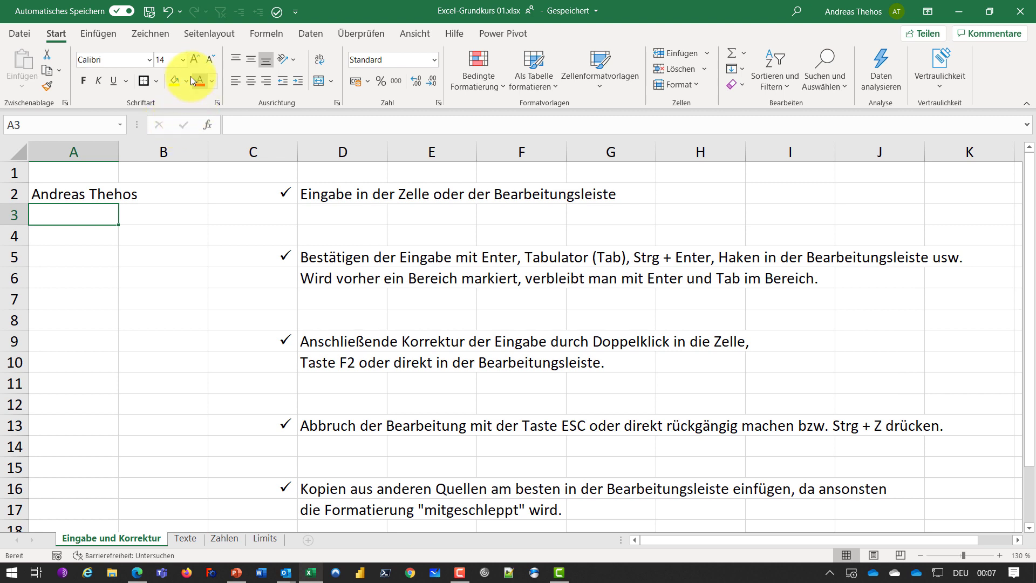
left_click(169, 15)
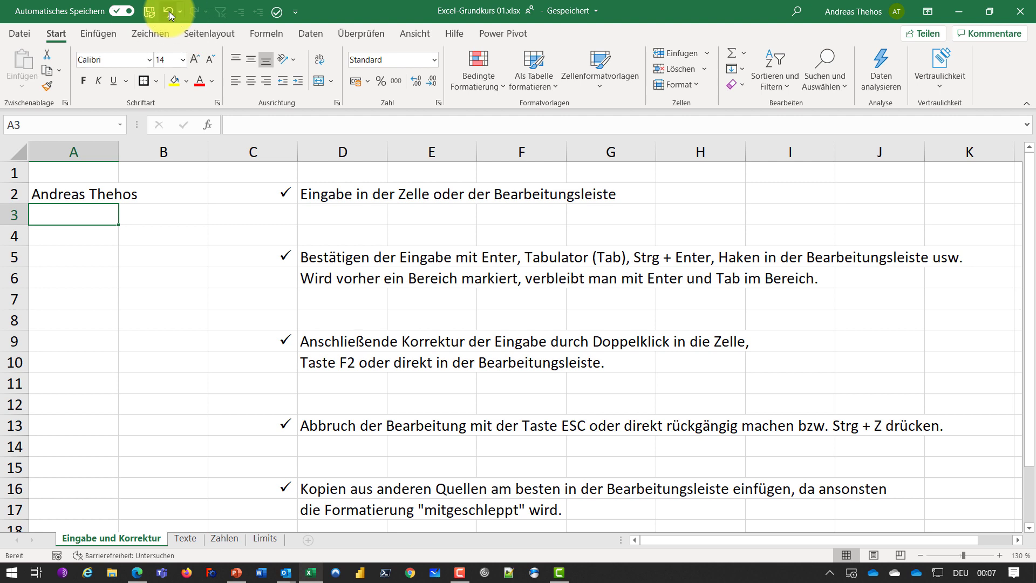
left_click(169, 15)
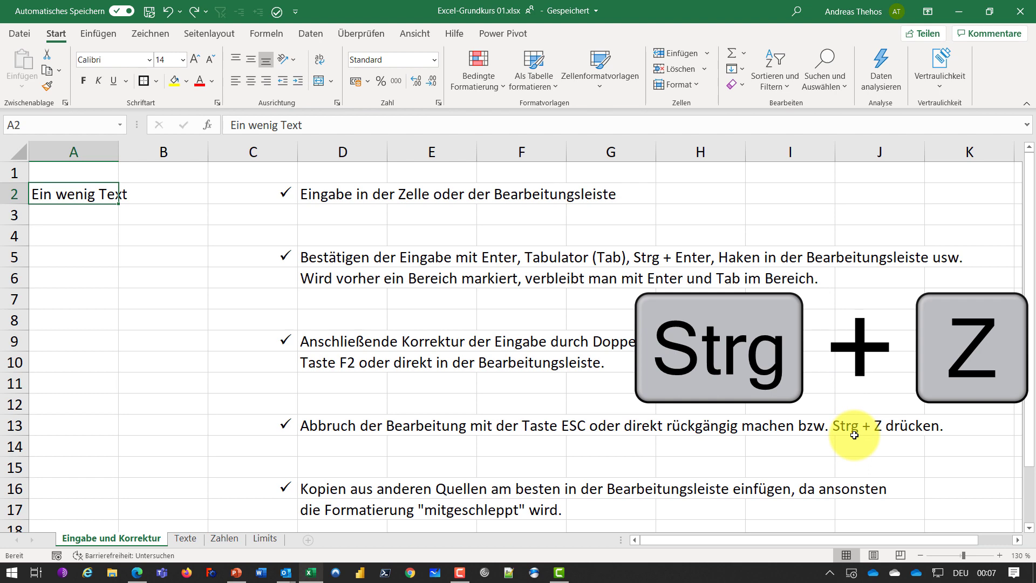
scroll(854, 435, "down", 3)
left_click(342, 383)
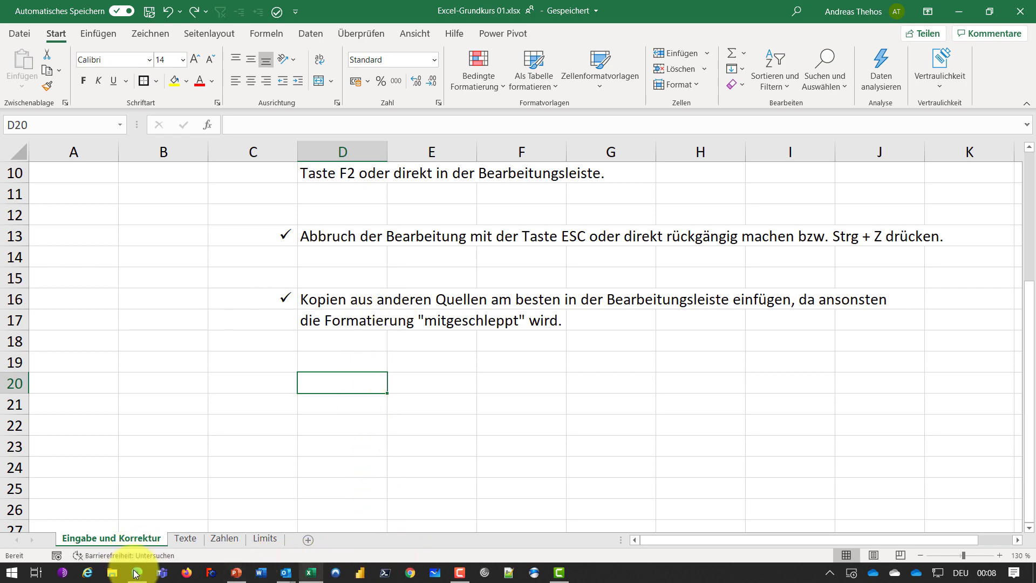
Copy the two Microsoft 365 Family benefit bullet lines from the Edge page.
left_click(139, 576)
scroll(297, 452, "down", 5)
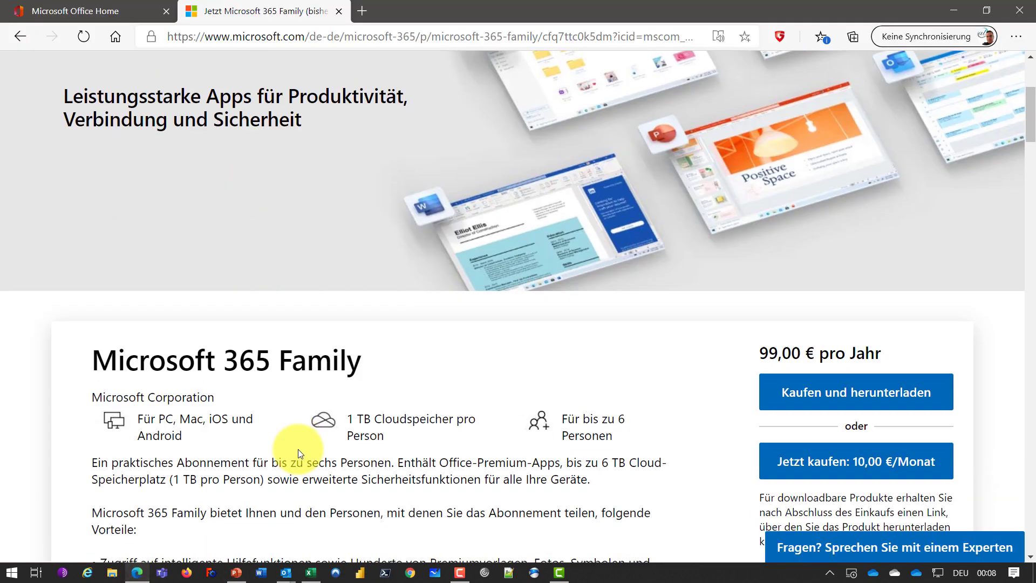
scroll(296, 449, "down", 2)
scroll(296, 449, "down", 2)
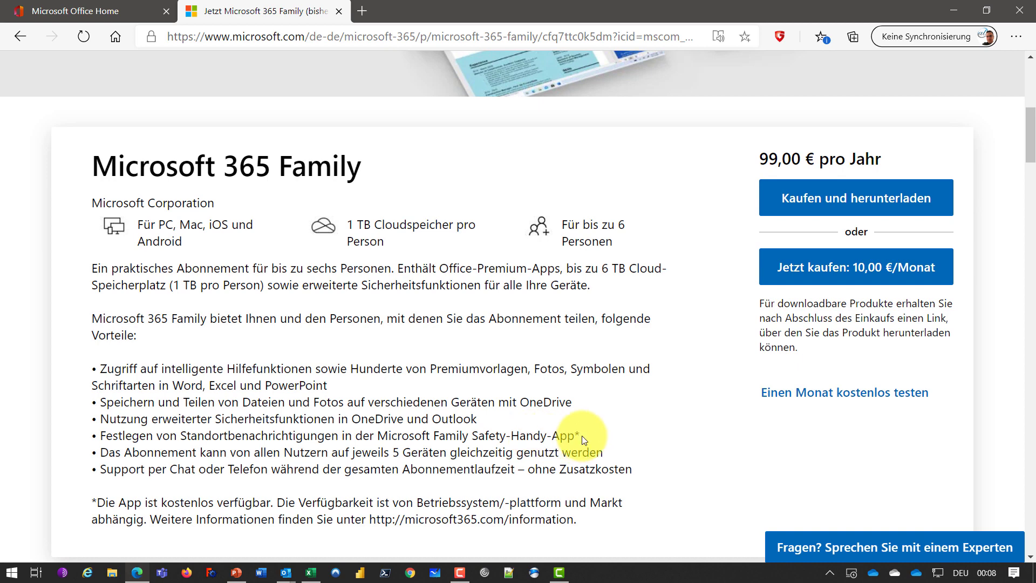
mouse_move(582, 436)
left_mouse_down()
mouse_move(205, 438)
mouse_move(95, 419)
left_mouse_up()
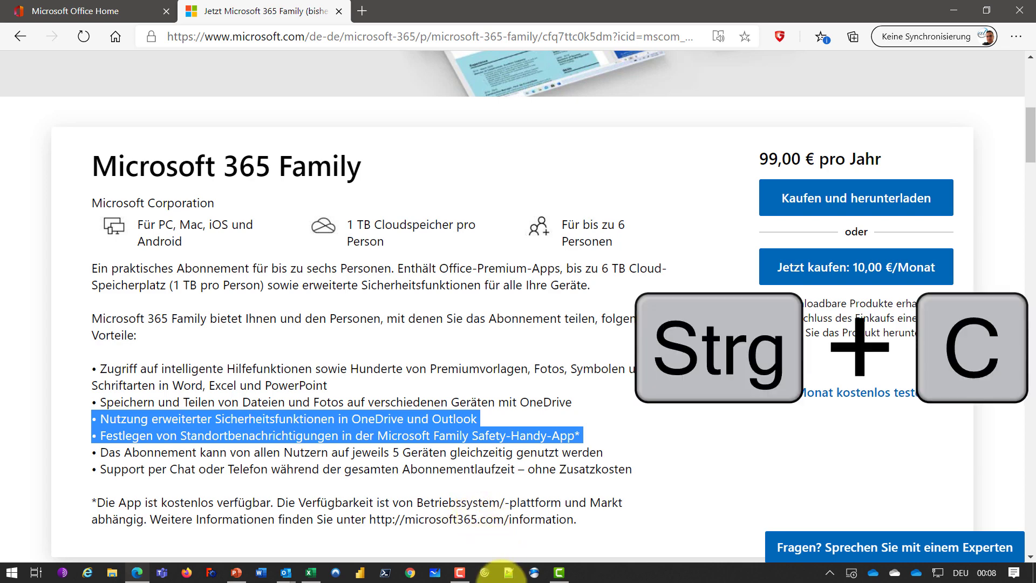
key("ctrl+c")
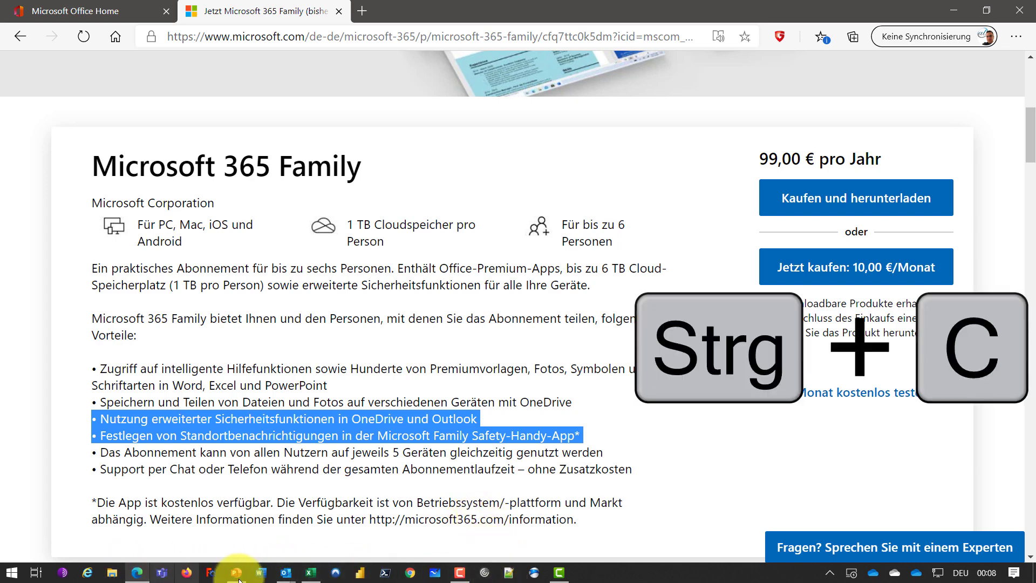
Paste the bullet lines into Excel cell D20 and start editing empty cell D22.
left_click(311, 573)
key("ctrl+v")
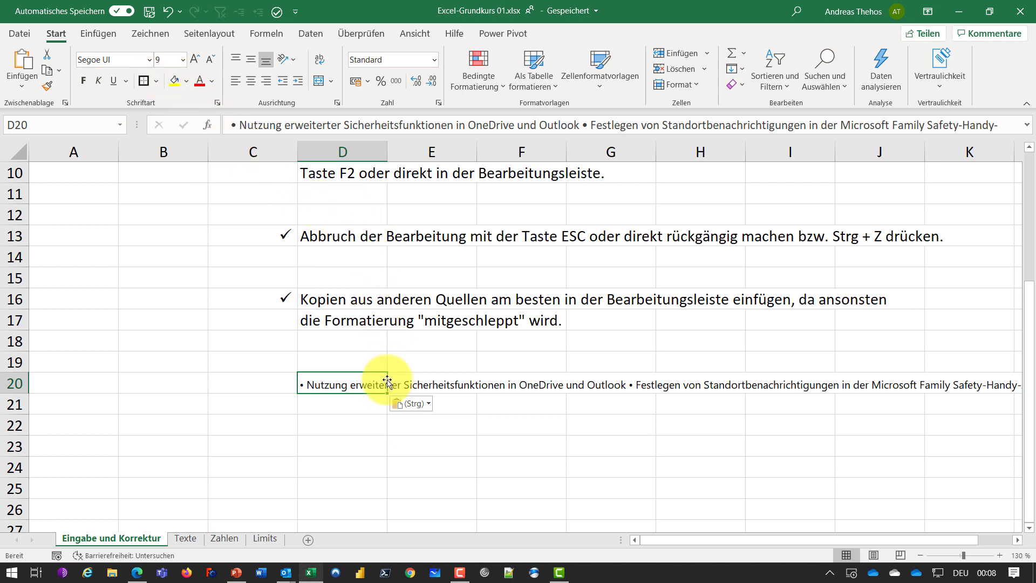
left_click(352, 425)
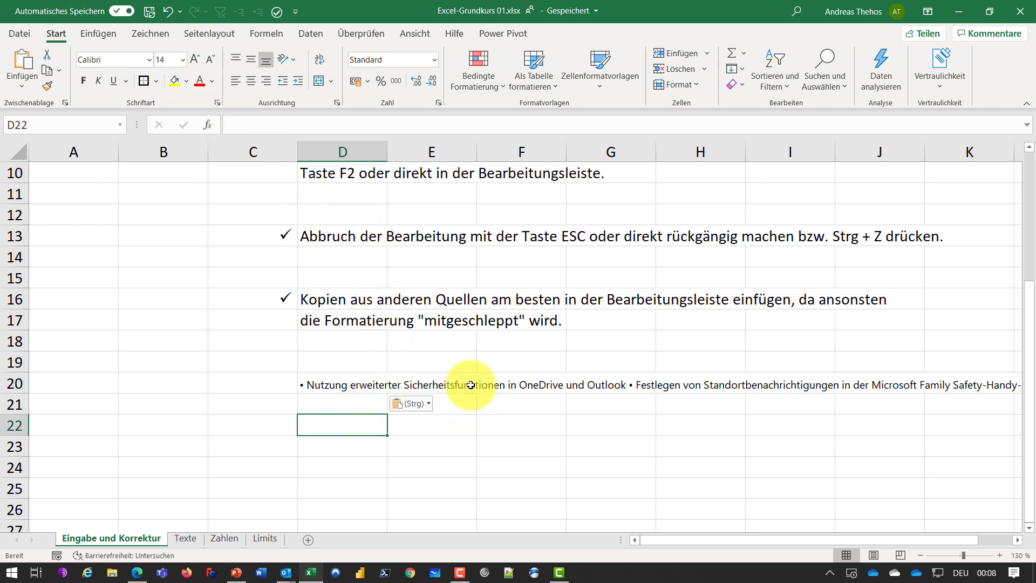
left_click(453, 125)
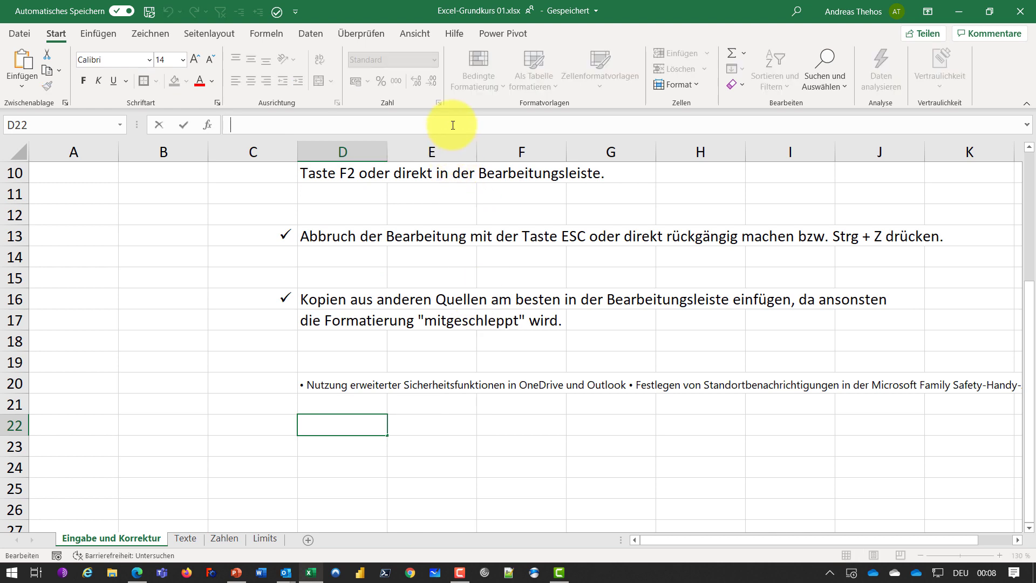
Paste the bullet lines as plain text into D22, turn off its Wrap Text, and expand the formula bar.
key("ctrl+v")
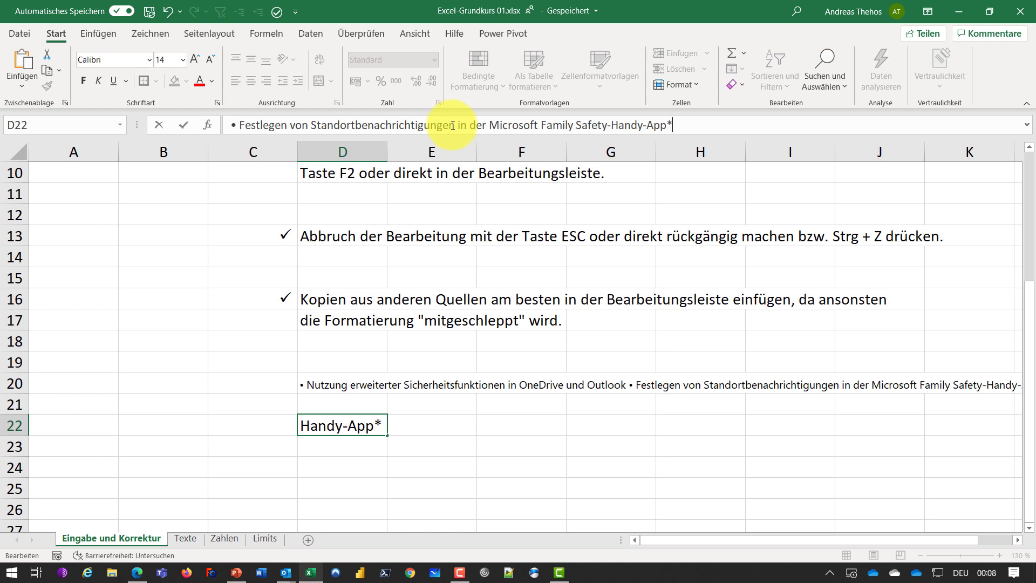
key("Return")
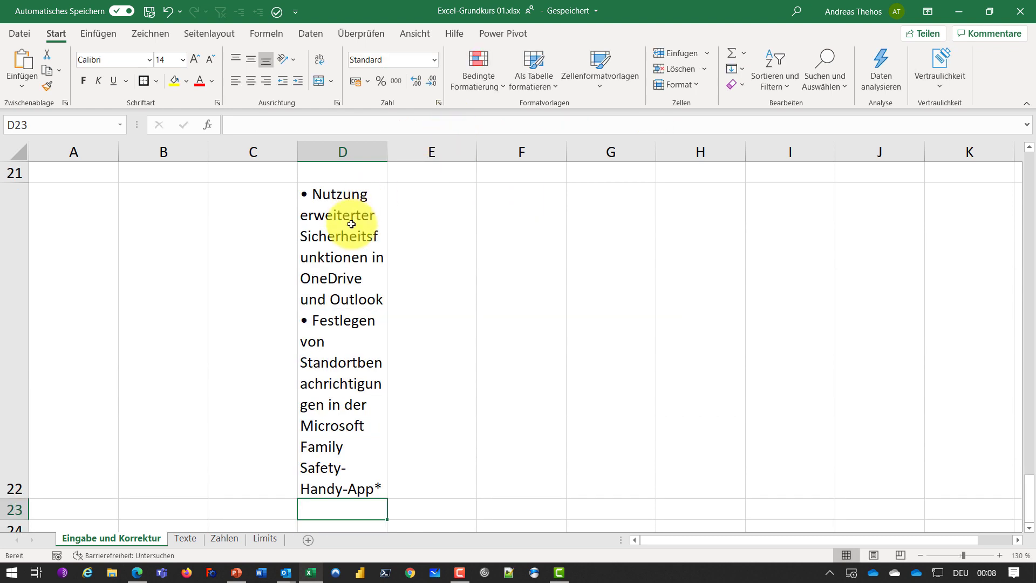
left_click(351, 224)
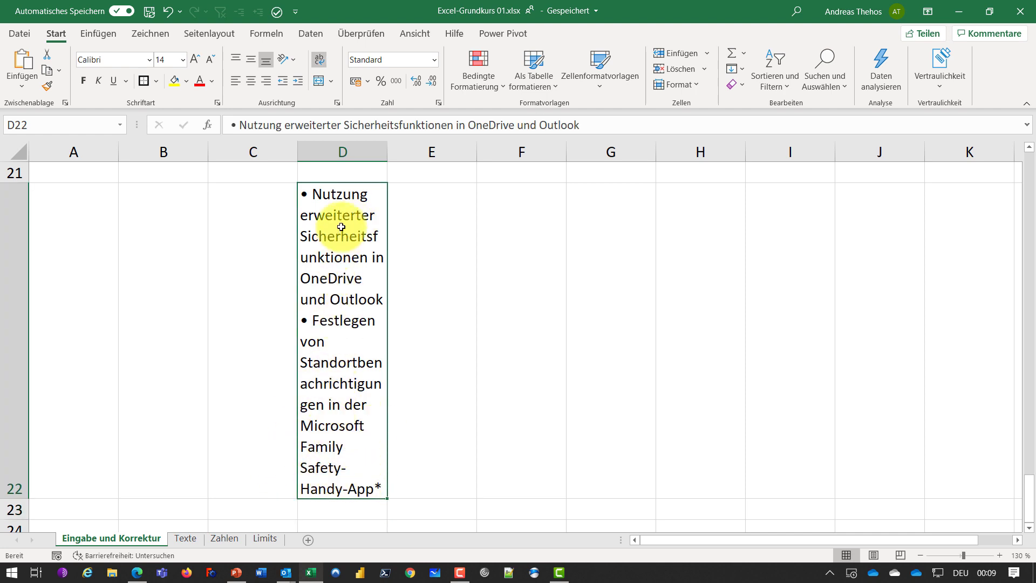
left_click(319, 64)
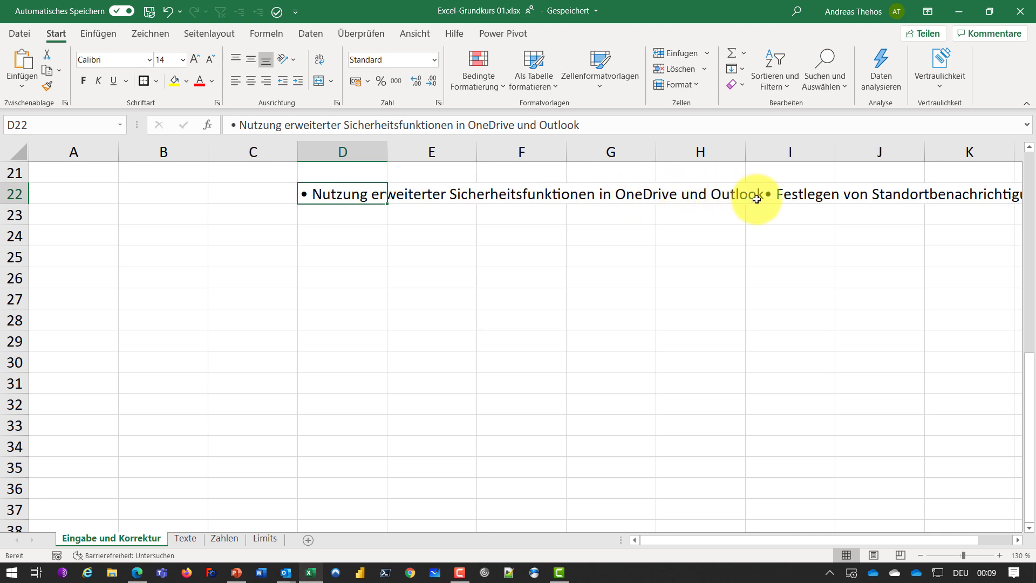
left_click(1028, 128)
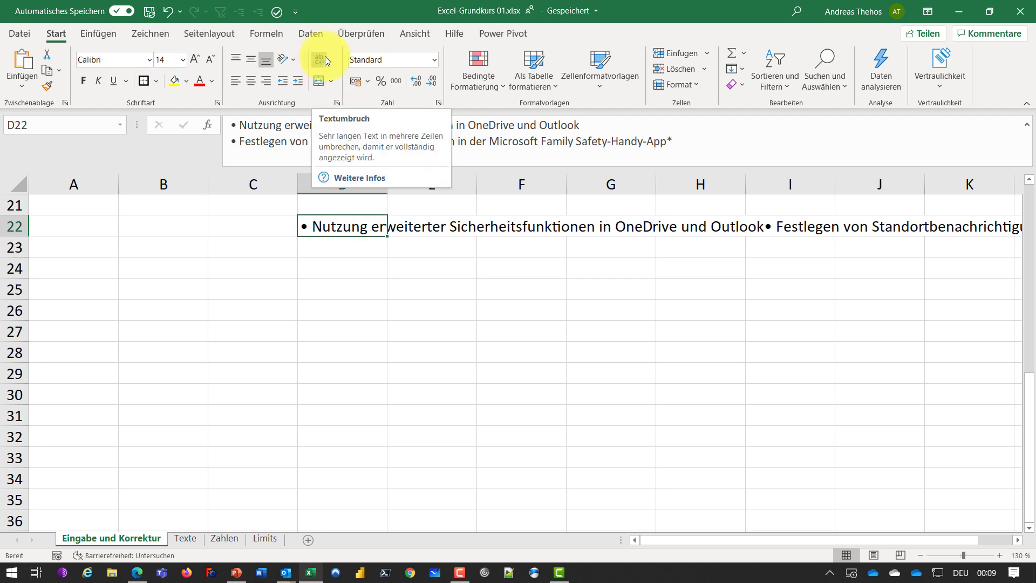
Re-enable Wrap Text for D22, widen column D to about 56,67 characters, and autofit row 22.
left_click(325, 56)
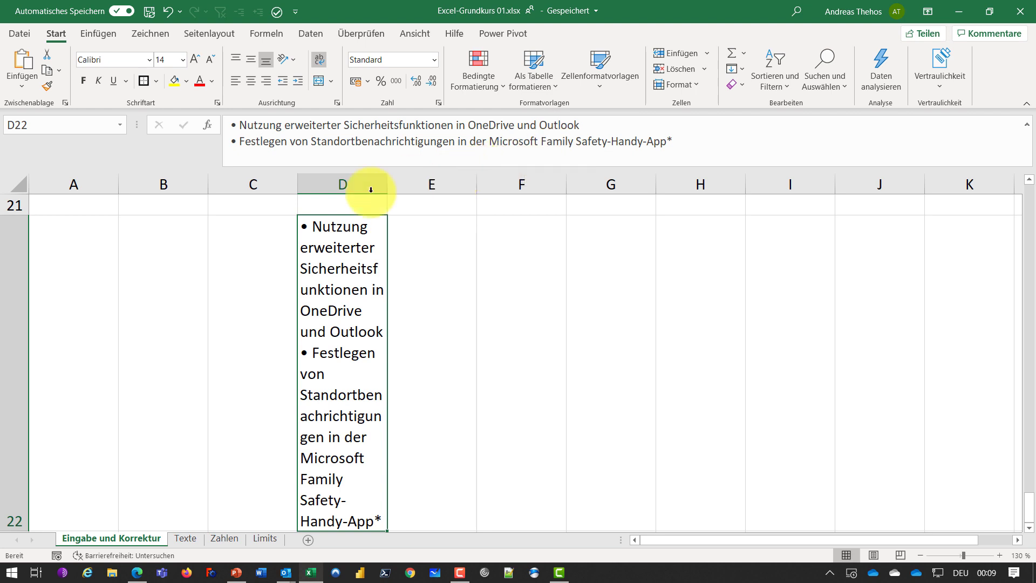
left_click_drag(388, 188, 910, 189)
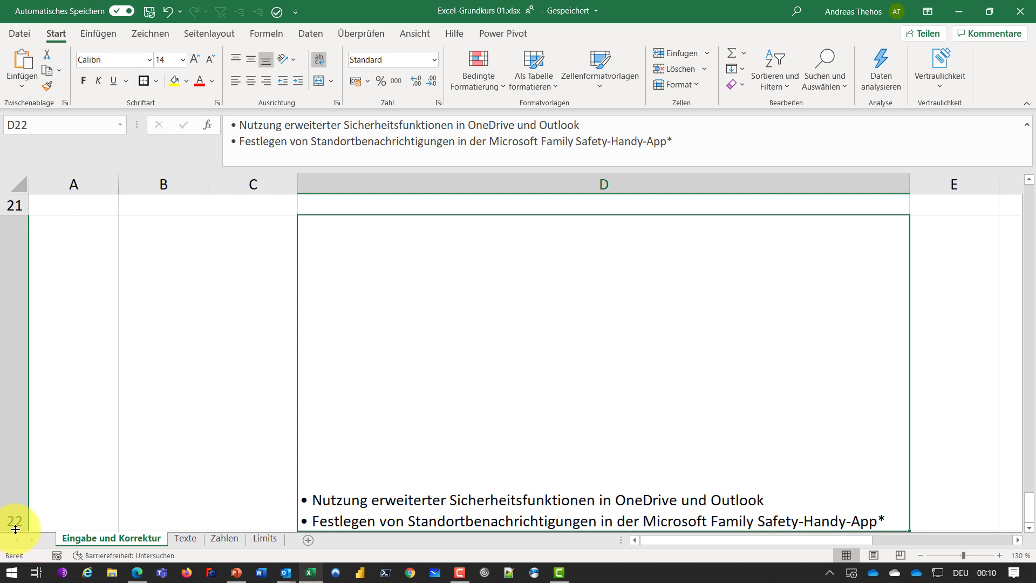
double_click(15, 528)
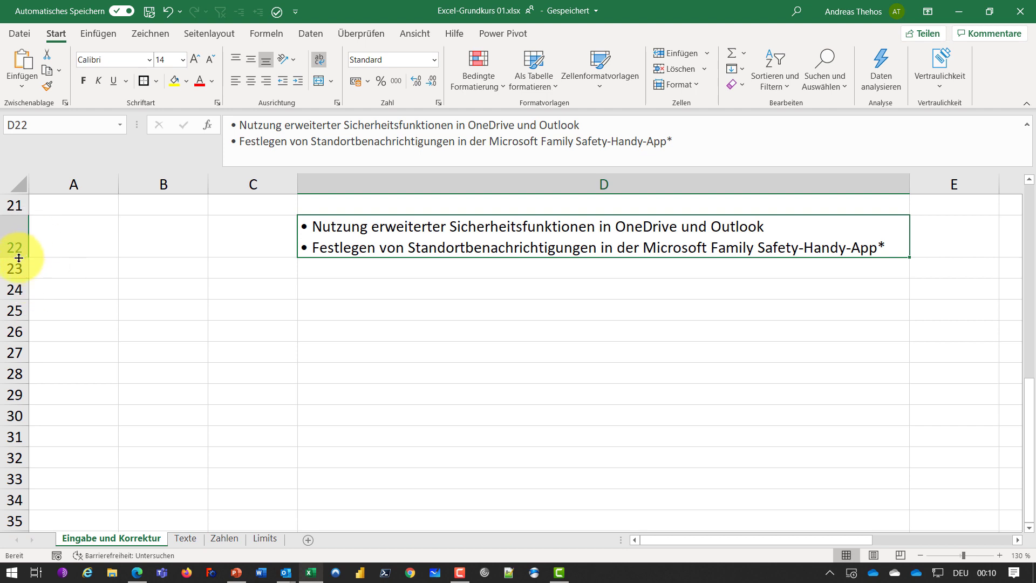
left_click_drag(19, 258, 16, 275)
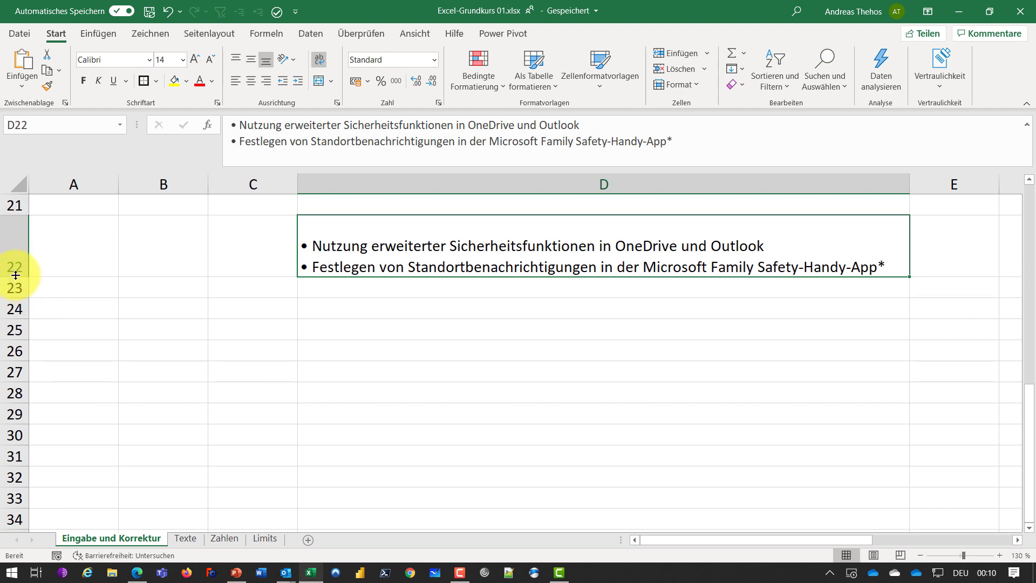
double_click(15, 275)
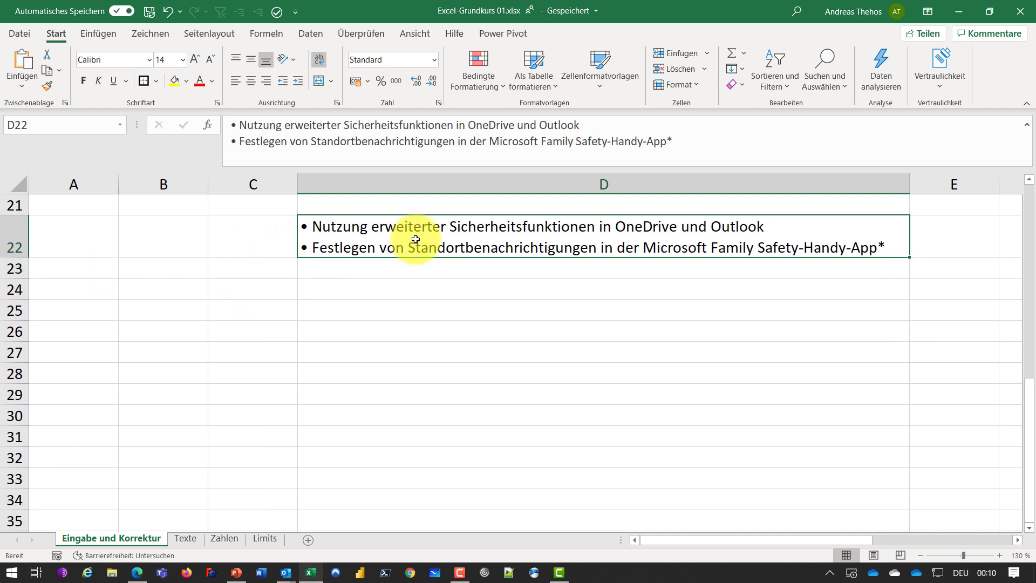
scroll(527, 273, "up", 1)
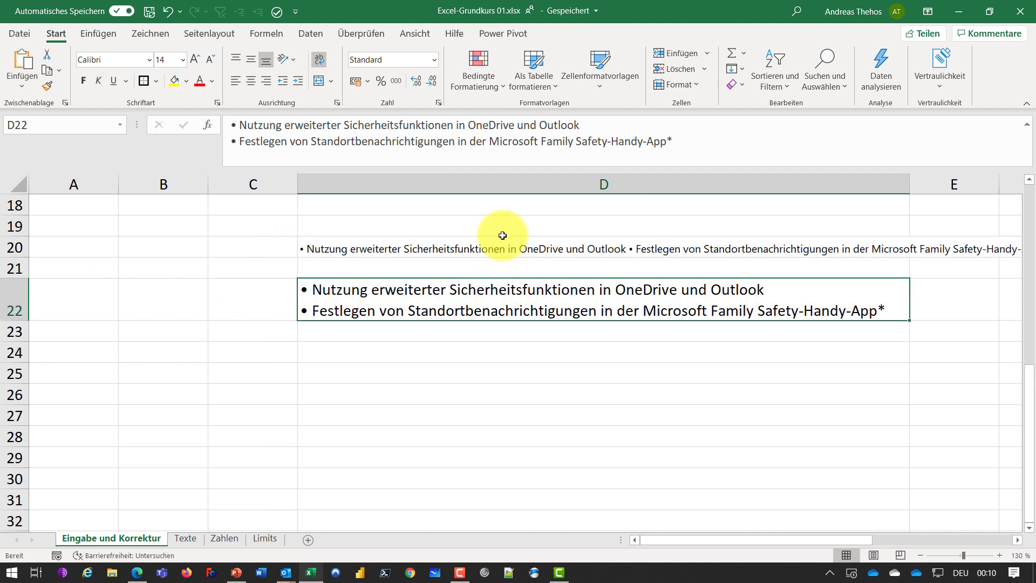
Turn on Wrap Text for D20 so the small-font web text breaks onto two lines.
left_click(476, 246)
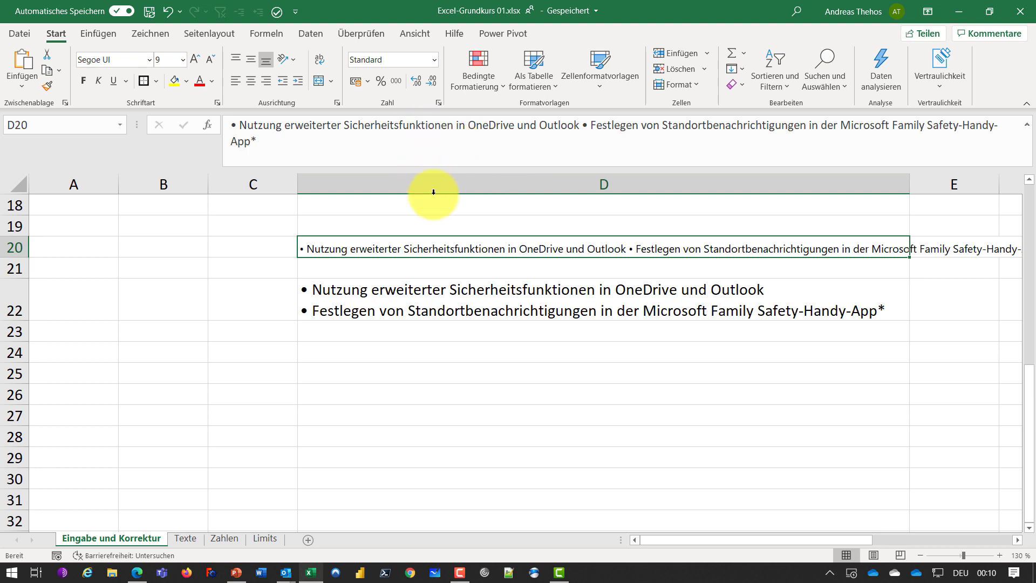
left_click(316, 64)
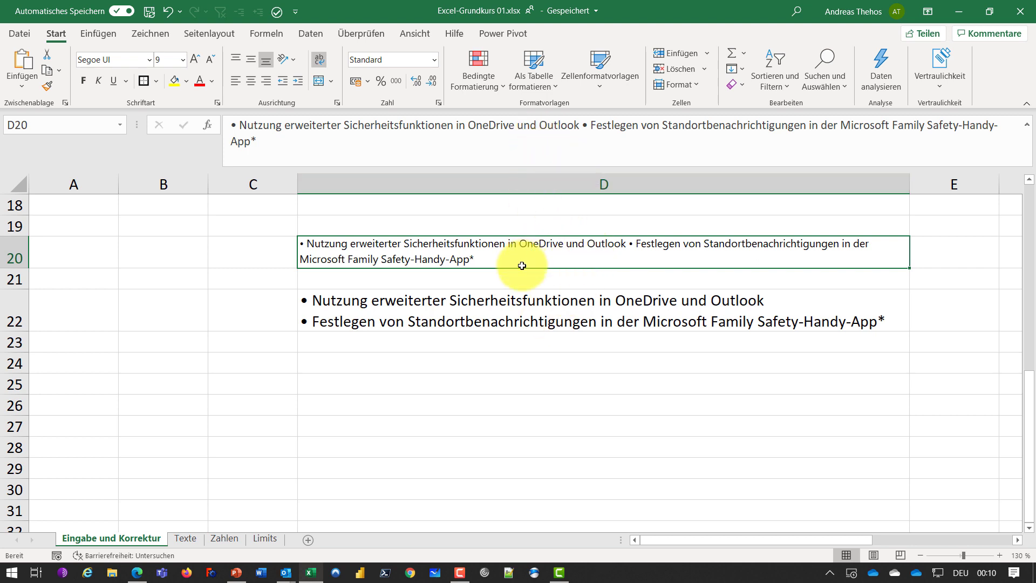
scroll(198, 402, "up", 6)
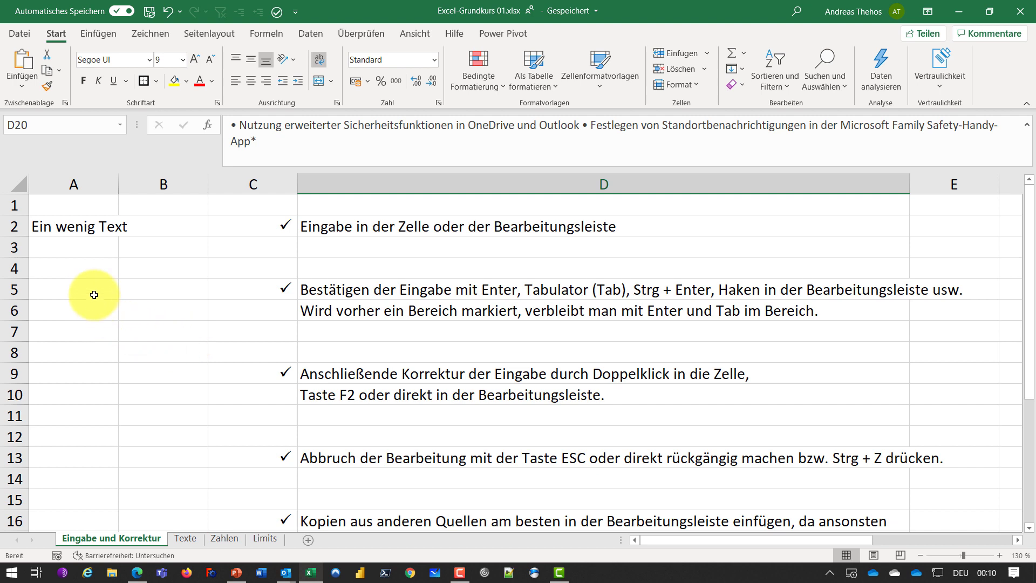
Select A5:B13 and cycle through its cells using Enter and Tab.
mouse_move(92, 290)
left_mouse_down()
mouse_move(142, 376)
mouse_move(149, 463)
left_mouse_up()
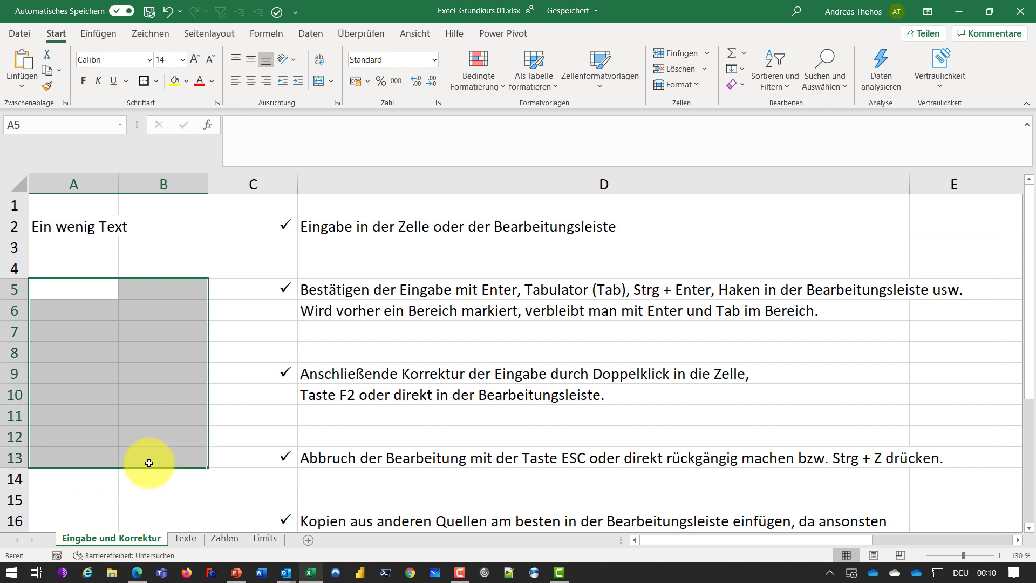
key("Return")
key("Return")
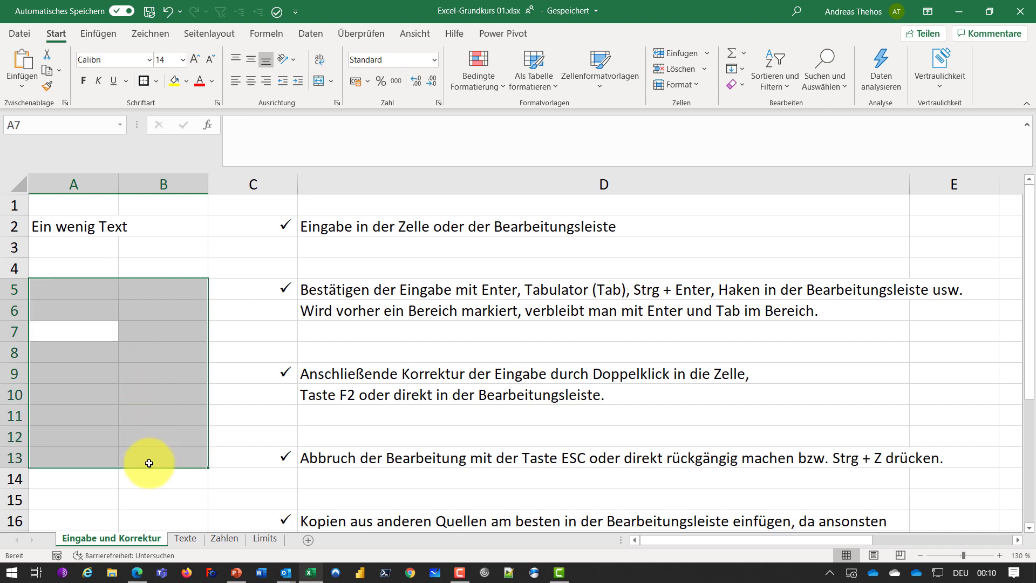
key("Return")
key("Return")
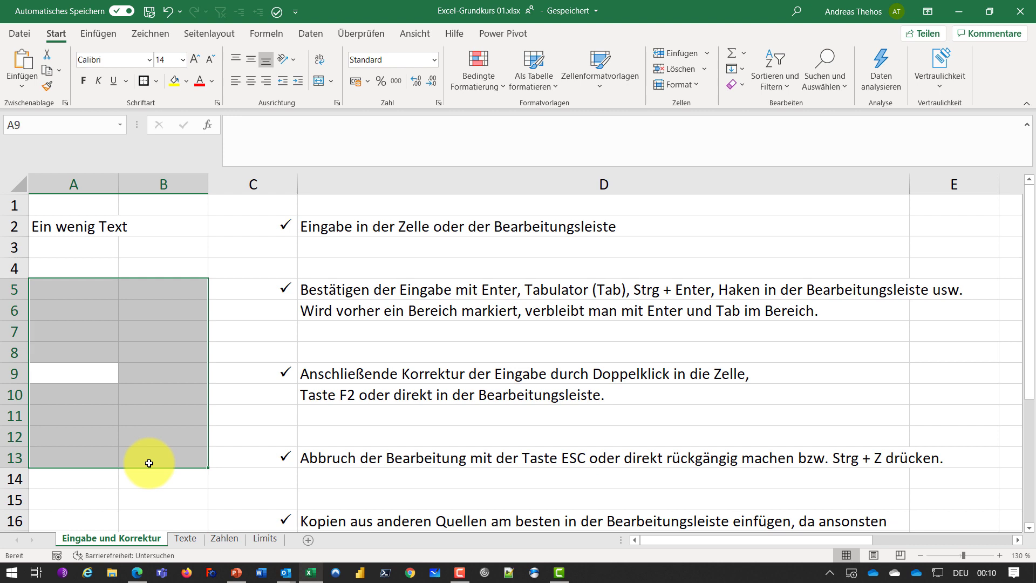
key("Return")
key("Return")
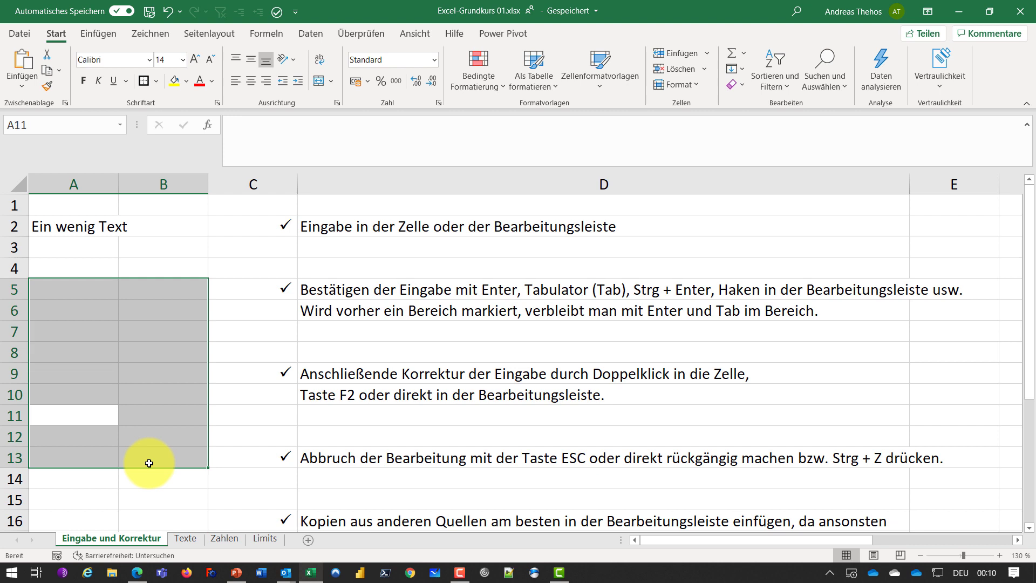
key("Return")
key("Return")
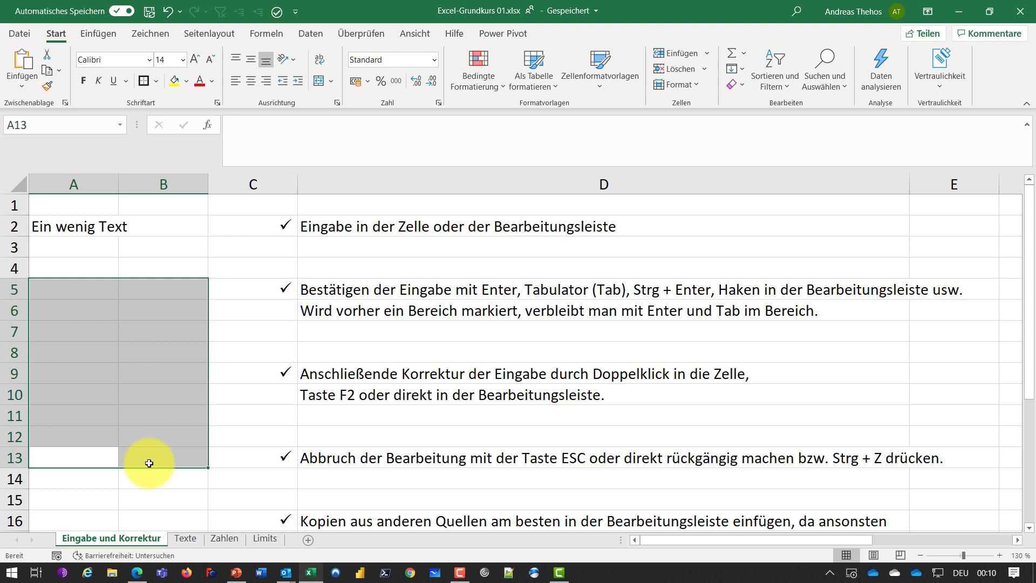
key("Return")
key("Return")
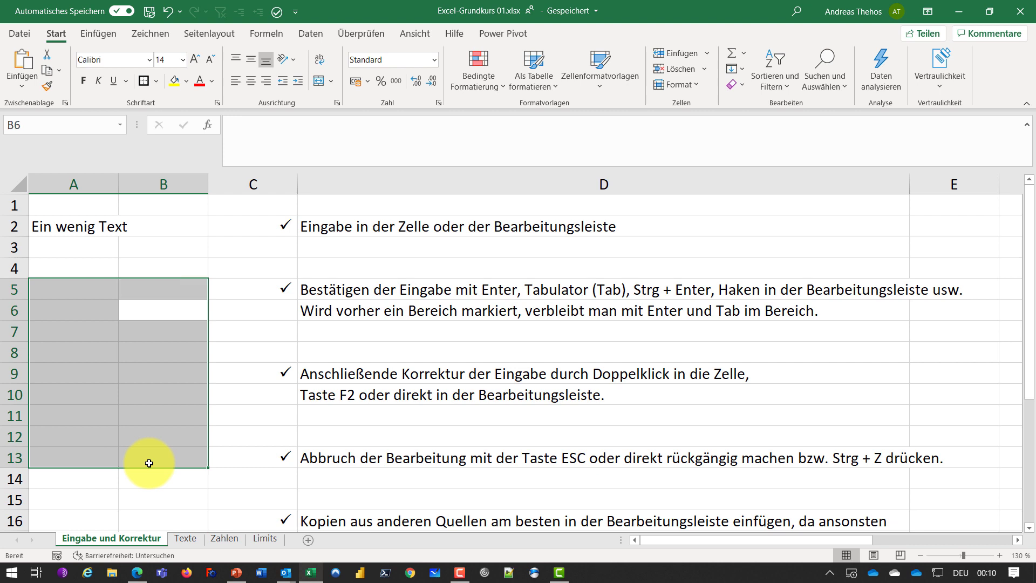
key("Return")
key("Return")
key("Return")
key("Return")
key("Return")
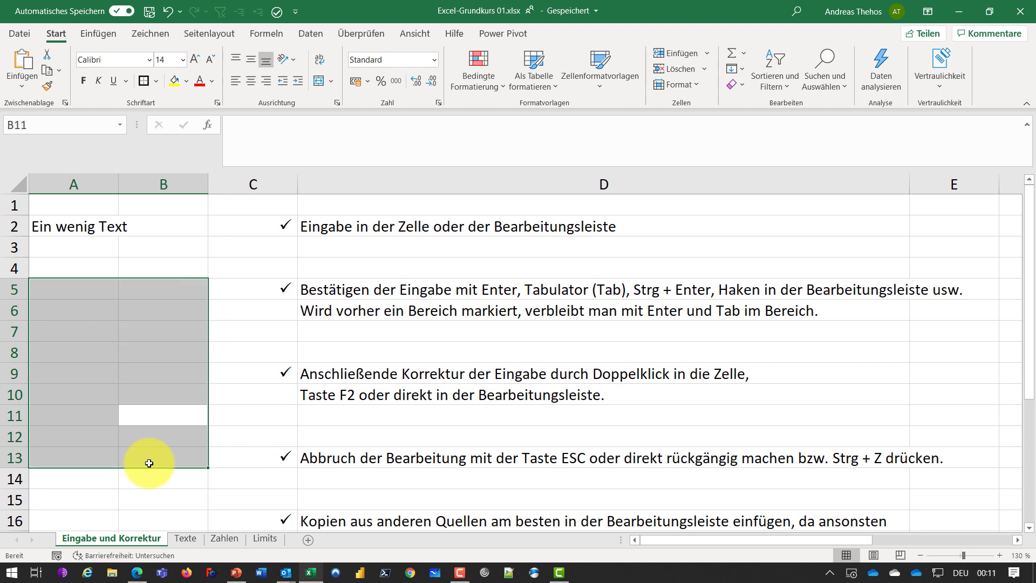
key("Return")
key("Return")
key("Return")
key("Tab")
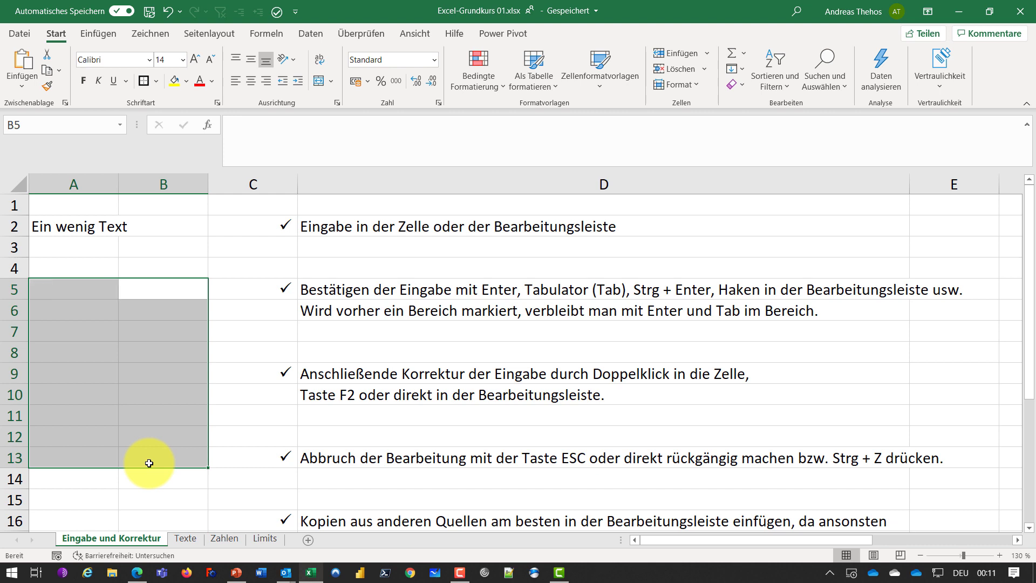
key("Tab")
key("Tab")
key("Tab")
key("Tab")
key("Tab")
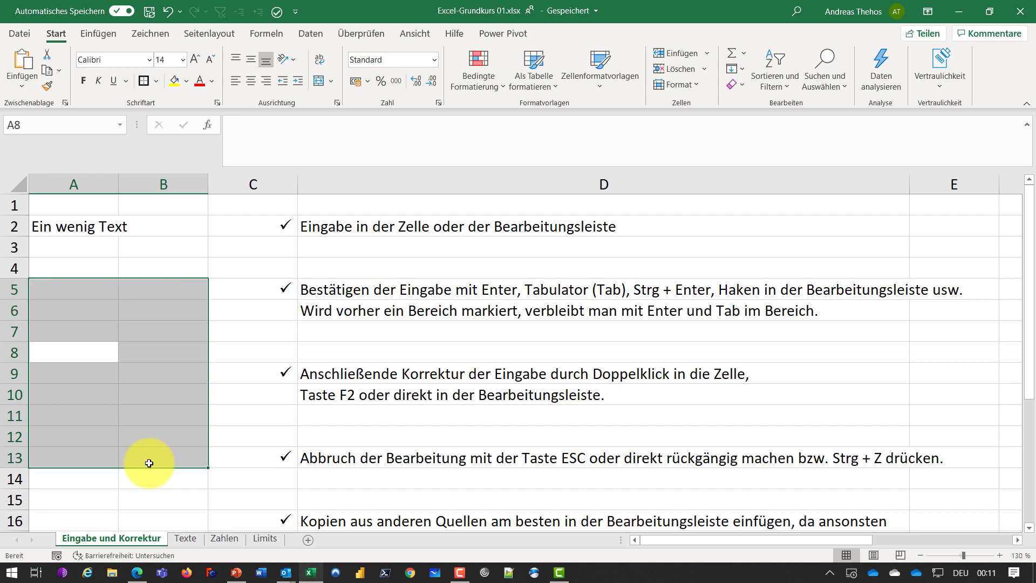
key("Tab")
key("Tab")
key("Tab")
key("Tab")
key("Tab")
key("Tab")
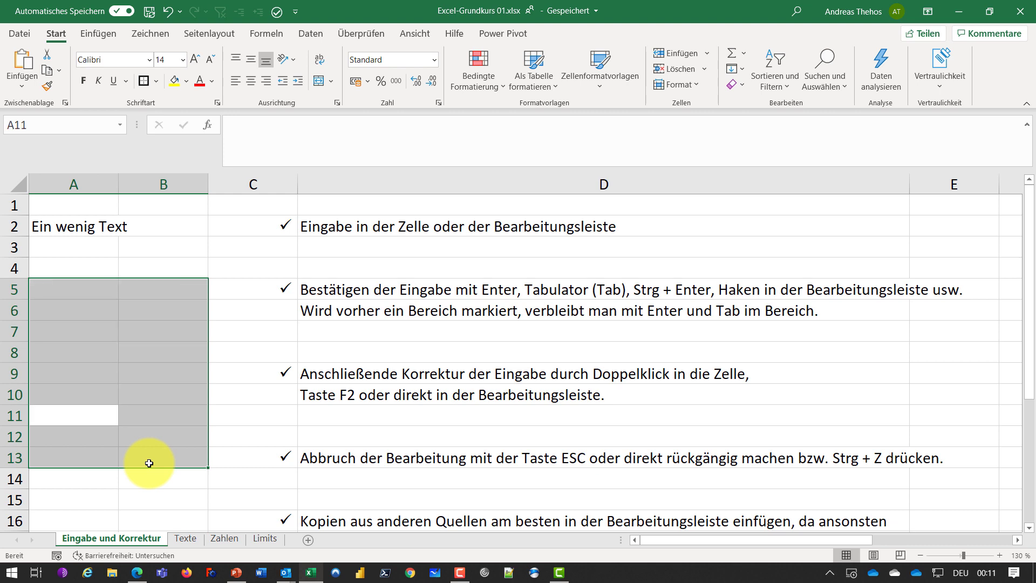
key("Tab")
key("Tab")
key("Tab")
key("Tab")
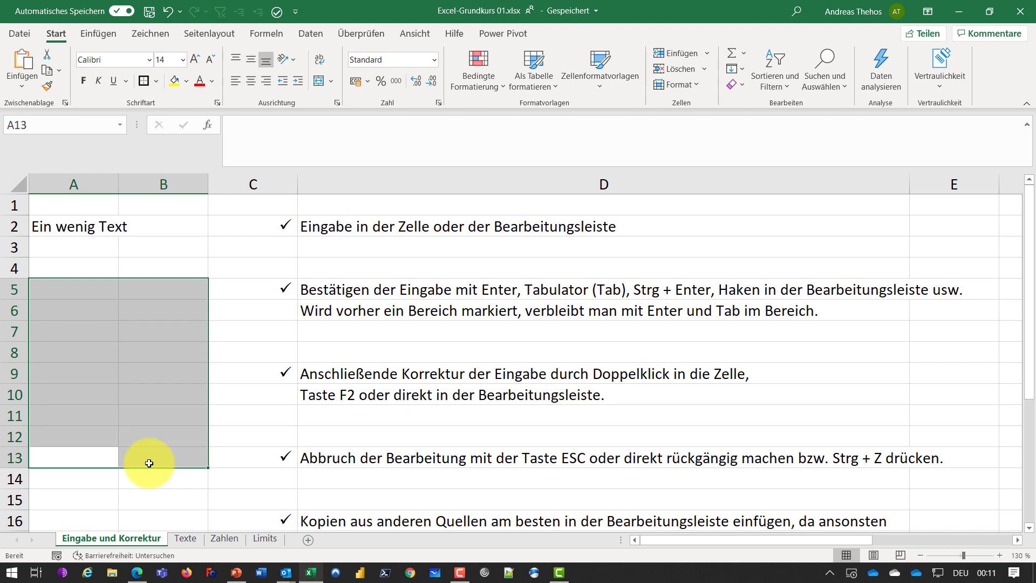
key("Tab")
key("Tab")
key("Tab")
key("Tab")
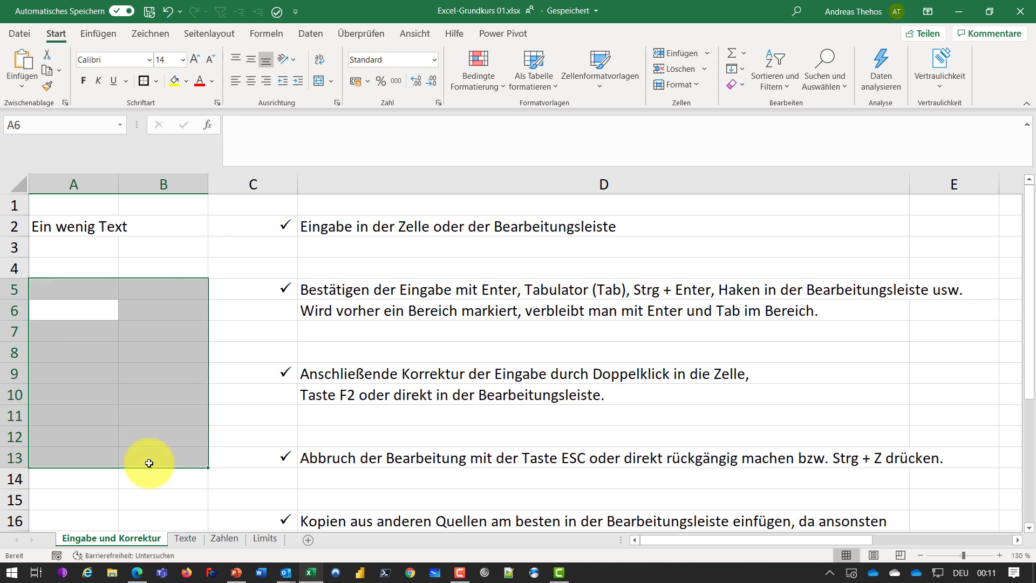
key("Tab")
key("Tab")
key("Tab")
key("Tab")
key("Return")
key("Return")
key("Return")
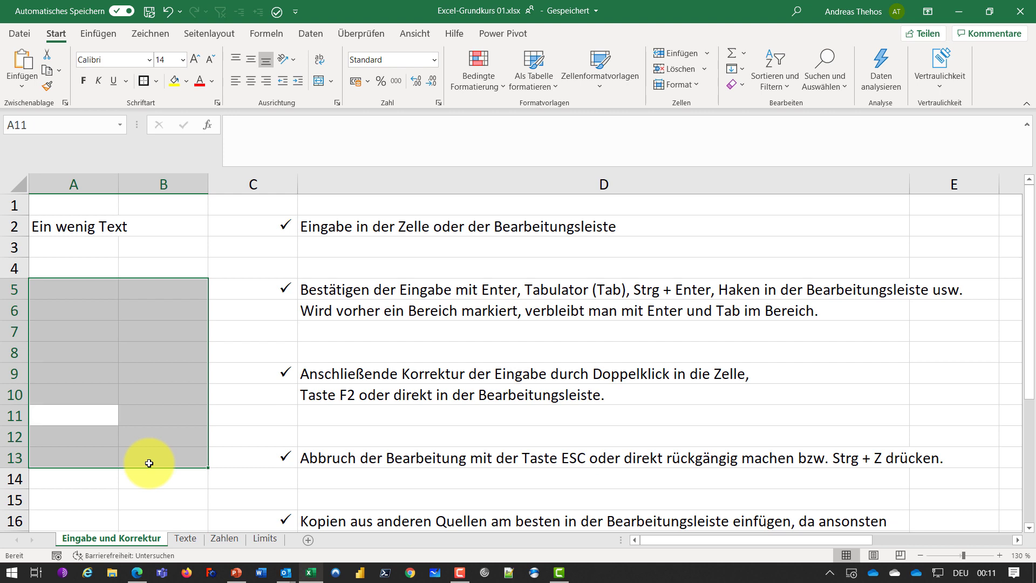
key("Tab")
key("Return")
key("Tab")
key("Tab")
key("Tab")
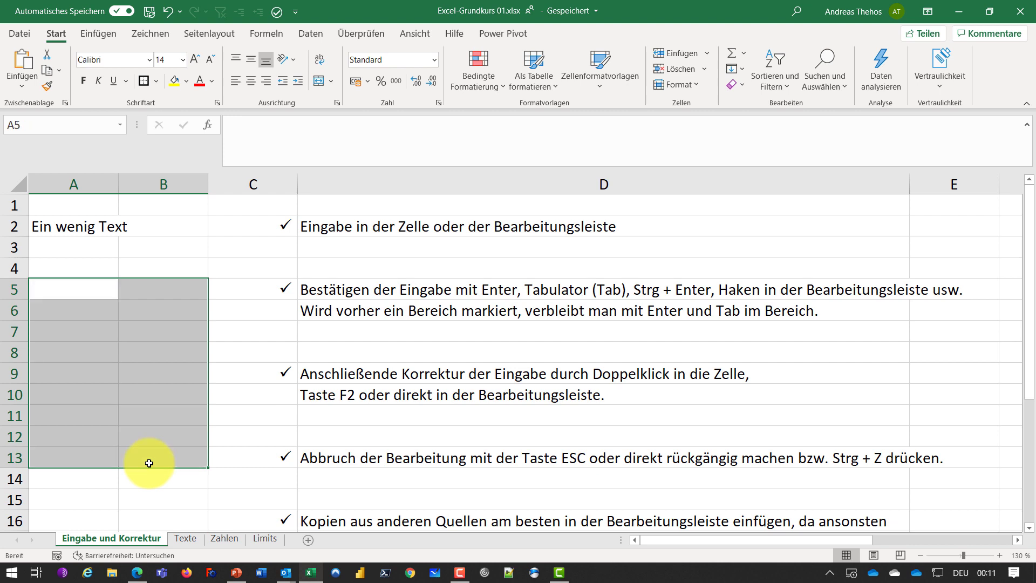
Fill the range with headers Ort and Wert and the row Hamm, 1900.
type("Ot")
type("rt")
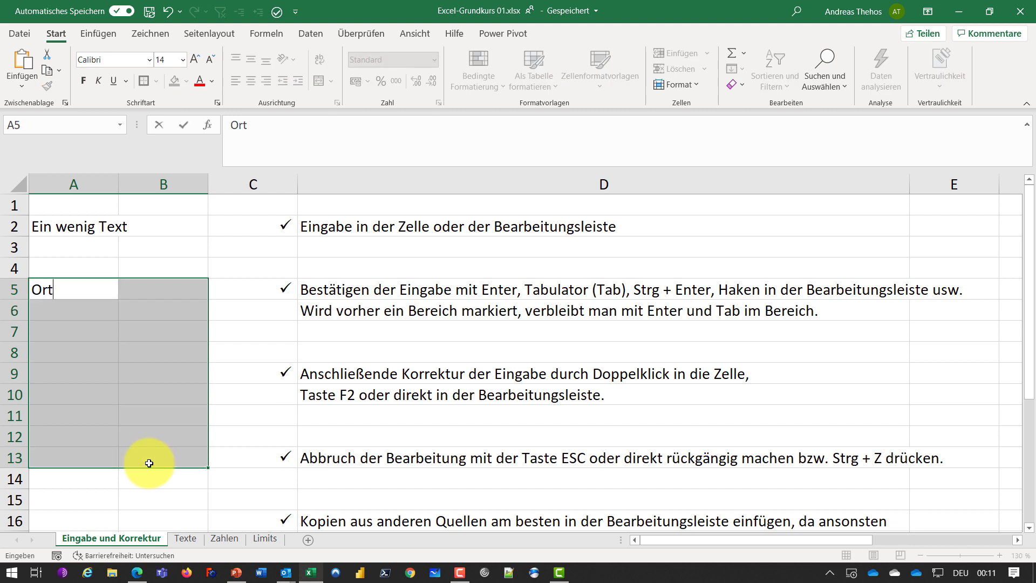
key("Tab")
type("Wert")
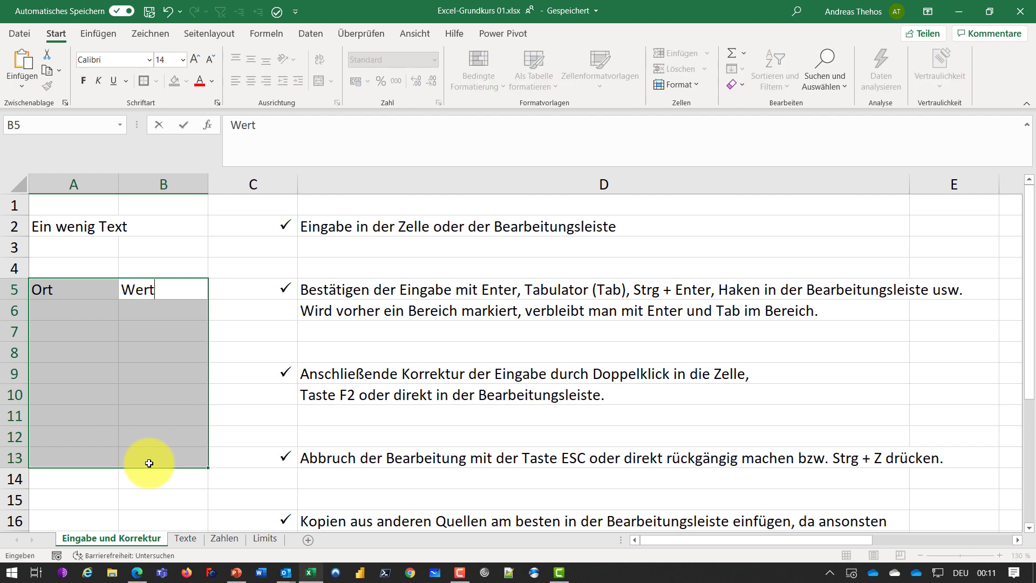
key("Tab")
type("Ha")
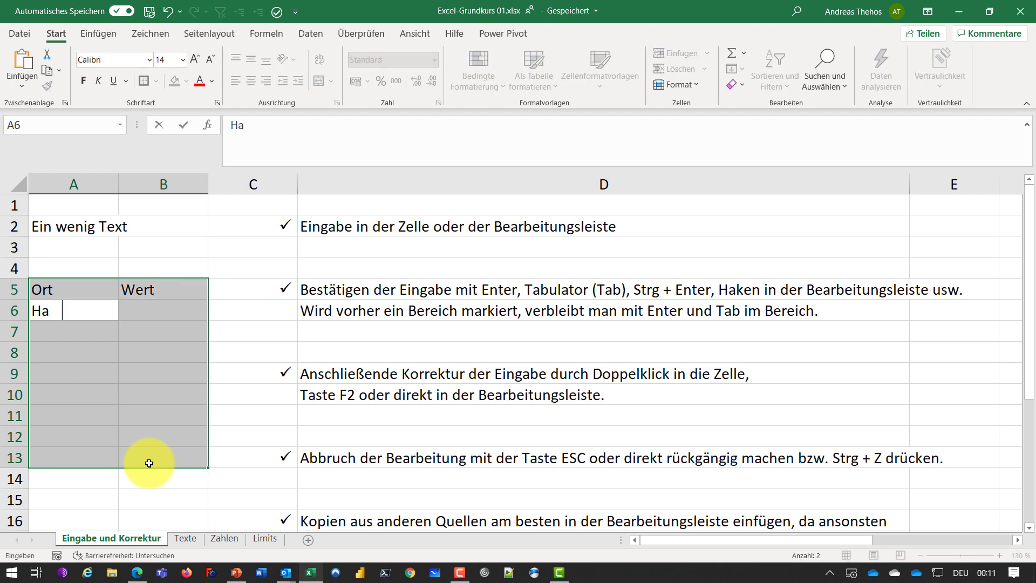
type("mm")
key("Tab")
type("190")
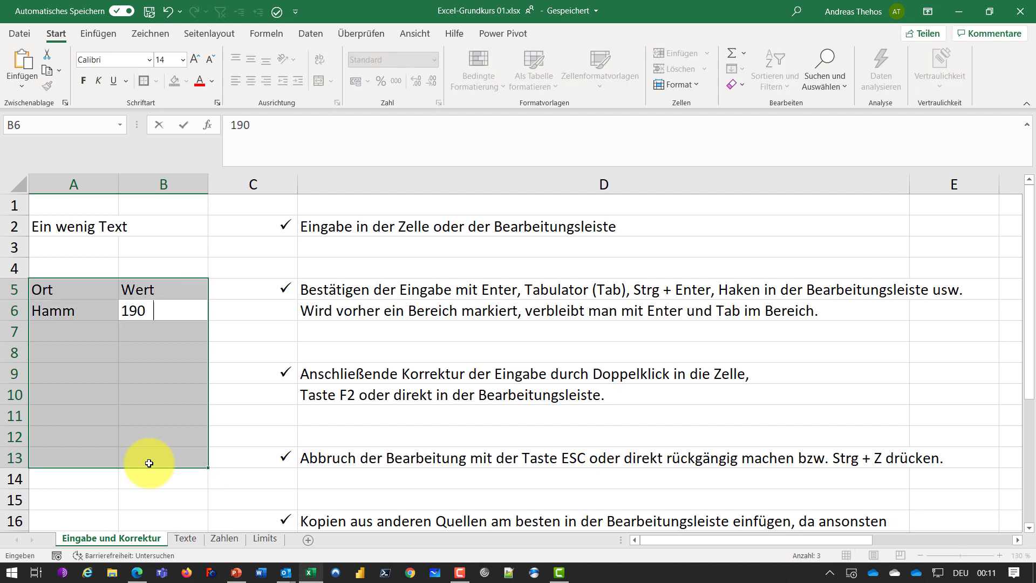
type("0")
key("Return")
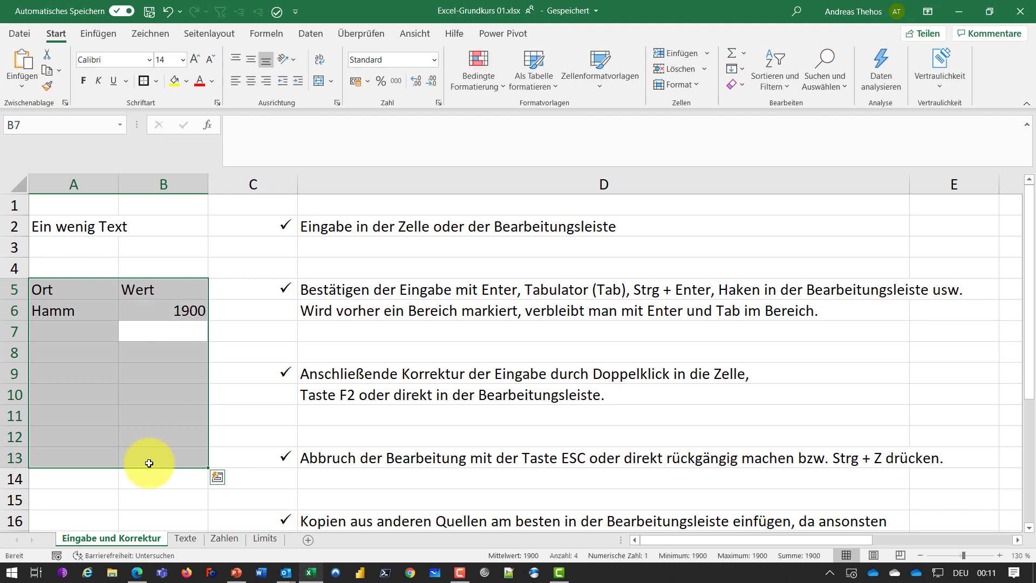
key("Down")
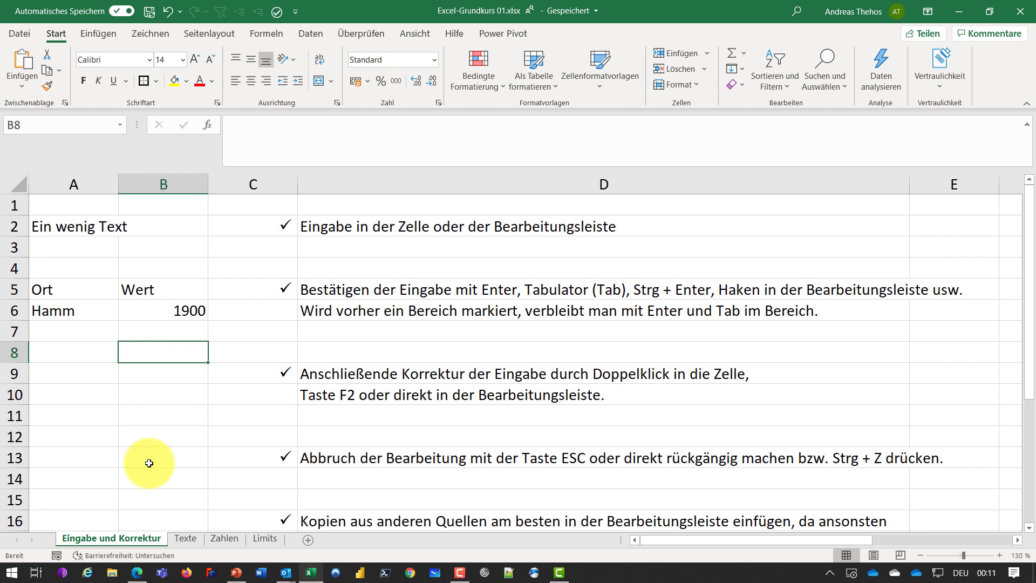
Clear all contents of A2:B6.
left_click_drag(162, 310, 60, 233)
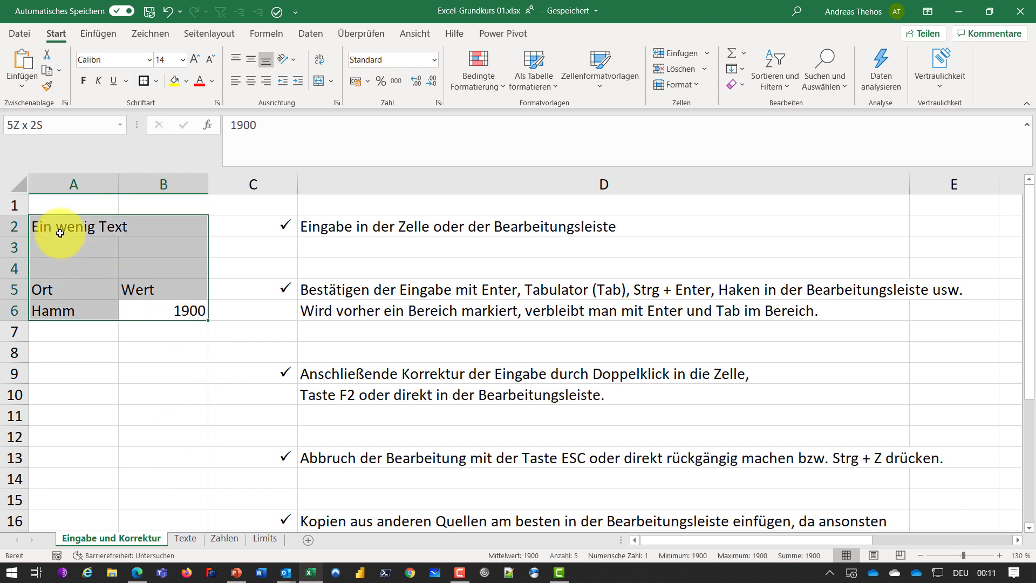
key("Delete")
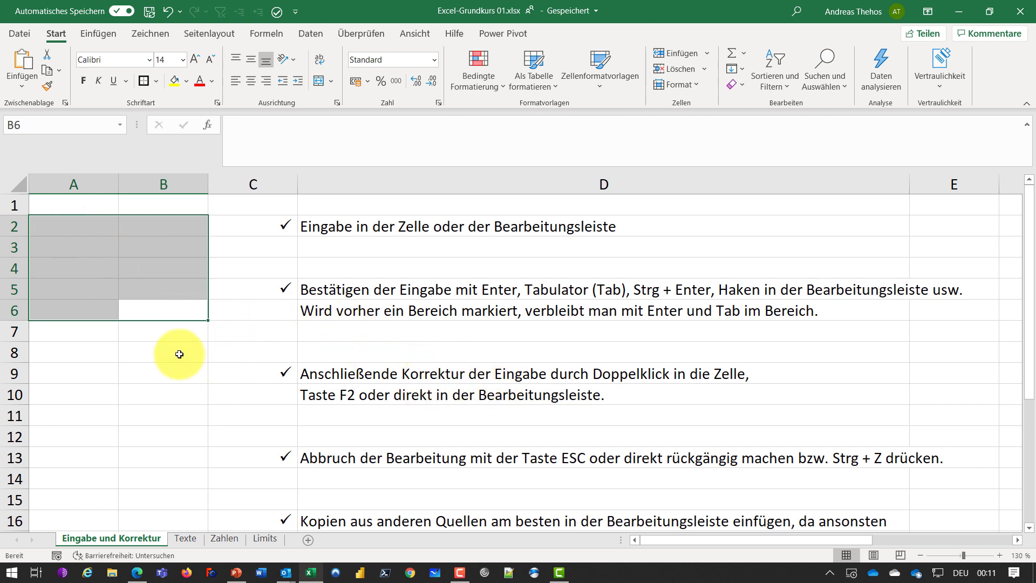
scroll(318, 337, "down", 1)
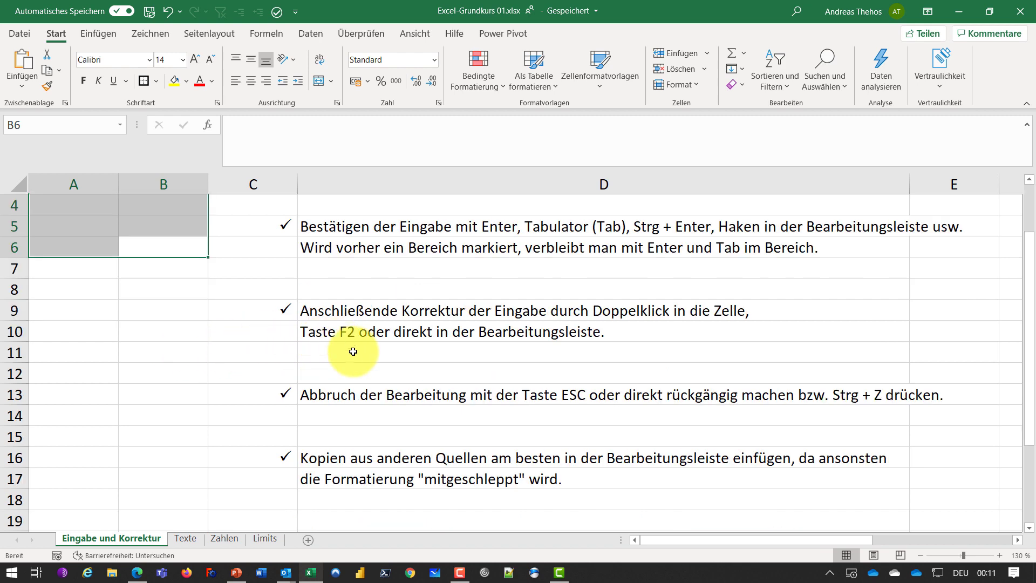
scroll(348, 351, "up", 1)
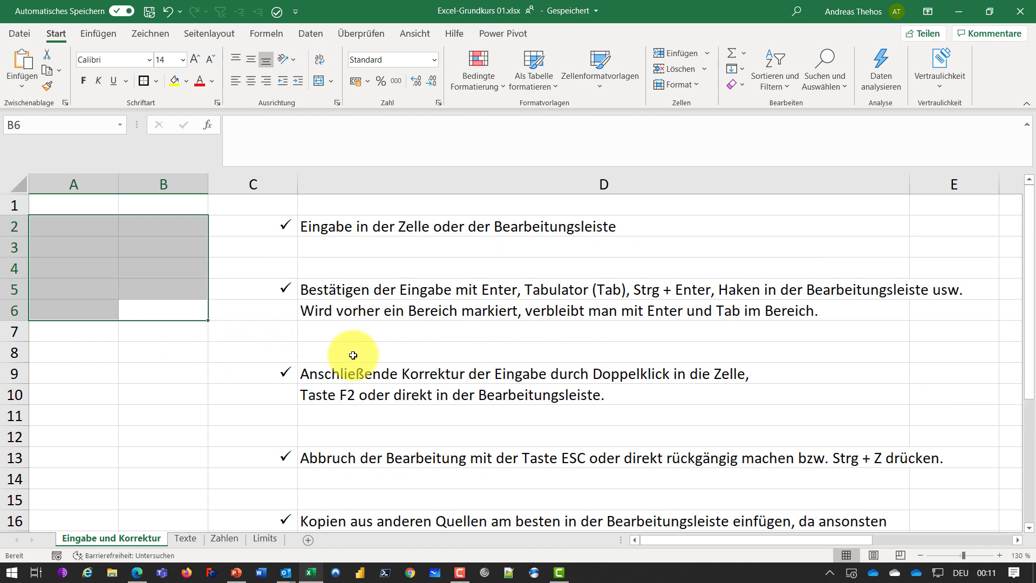
On the Texte sheet, type 'links unten' into cell A2.
left_click(196, 541)
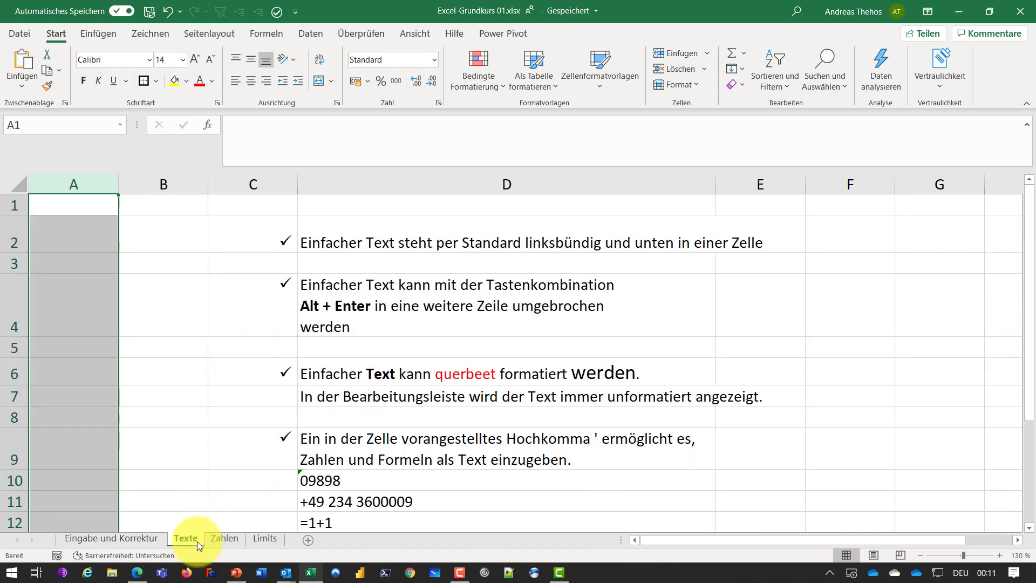
left_click(85, 234)
type("l")
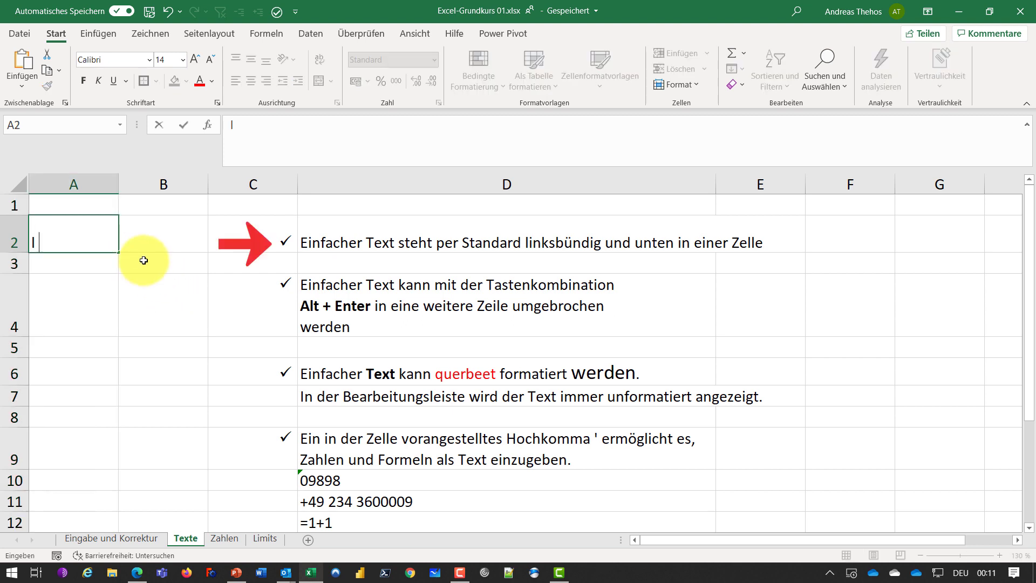
type("inks unten")
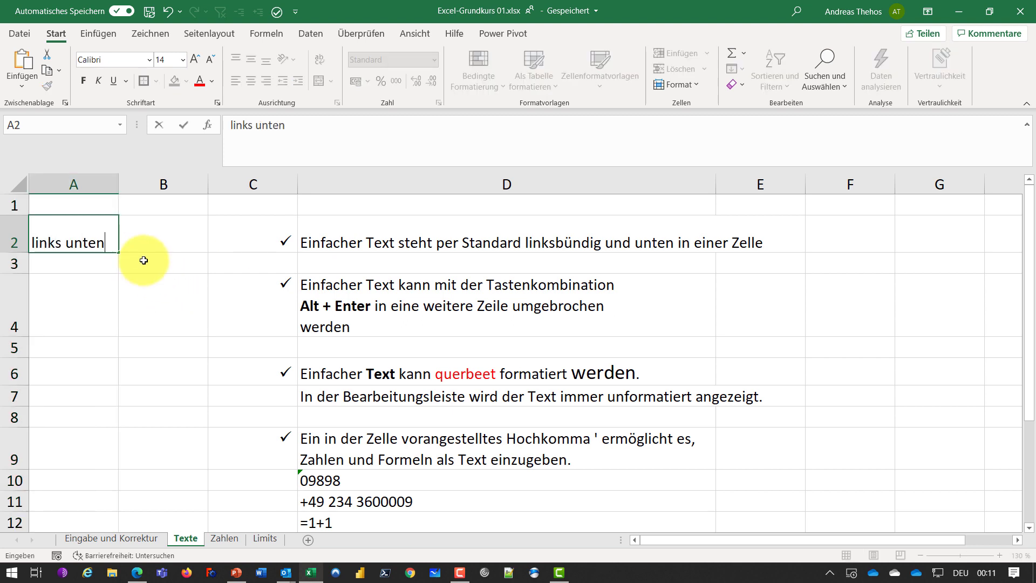
key("Return")
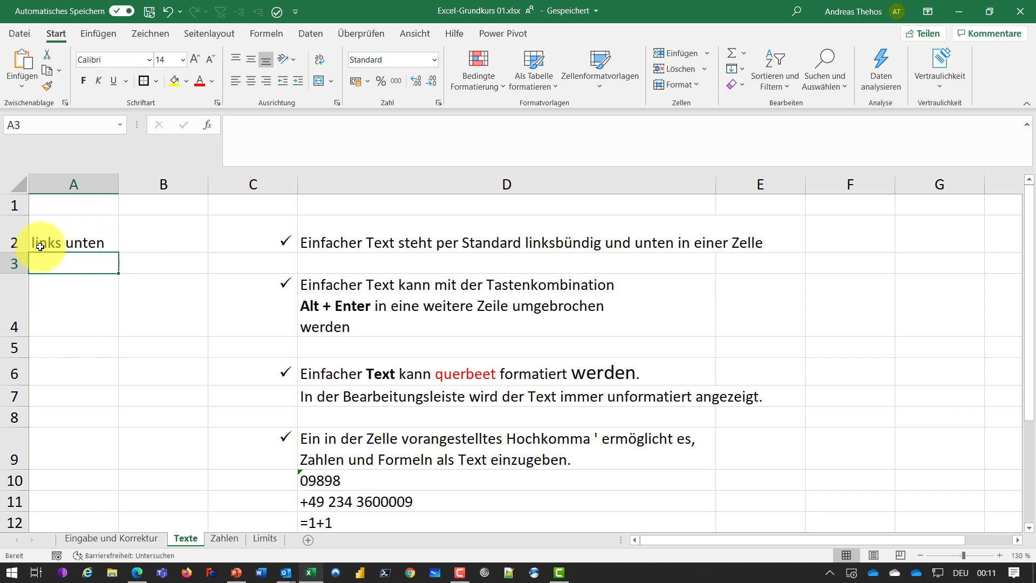
Raise row 2 to height 39 so 'links unten' shows bottom-left in A2.
left_click_drag(18, 252, 18, 265)
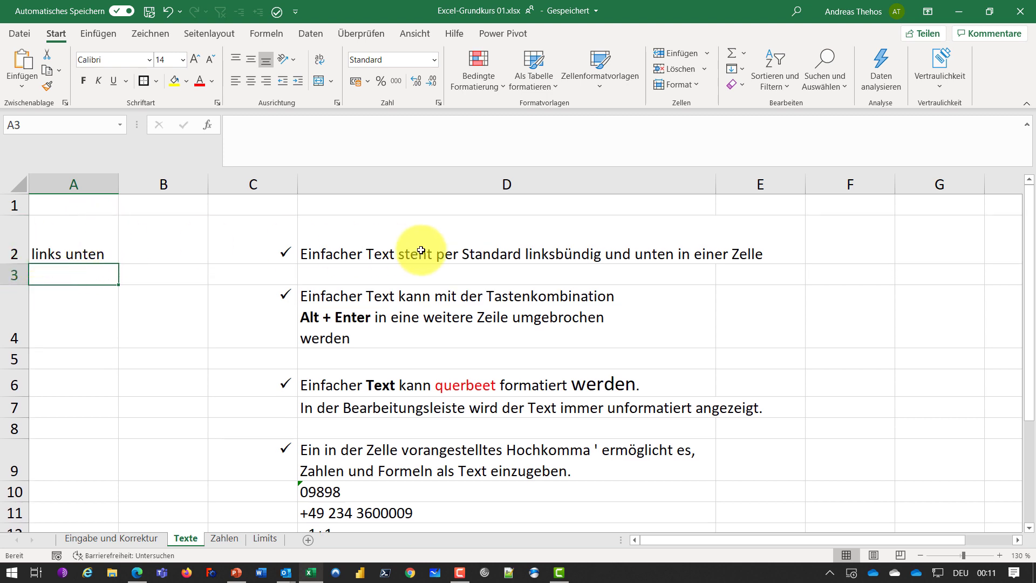
left_click(393, 59)
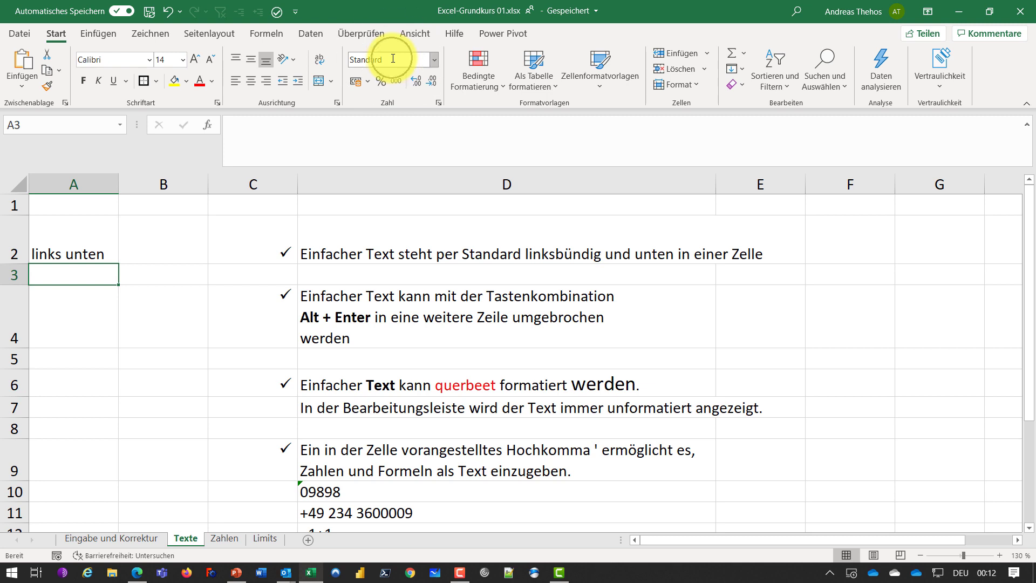
left_click(74, 317)
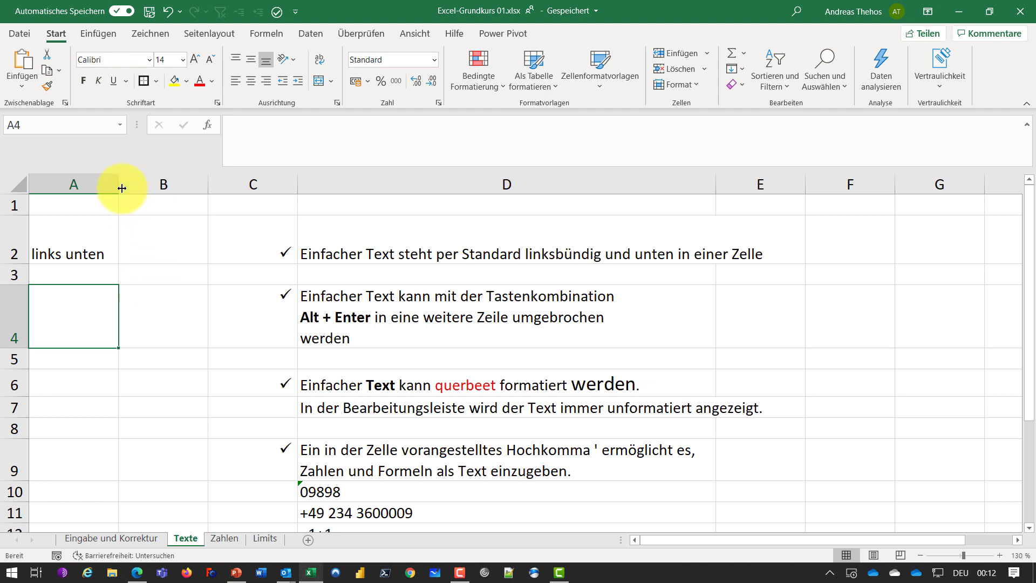
left_click_drag(119, 184, 220, 185)
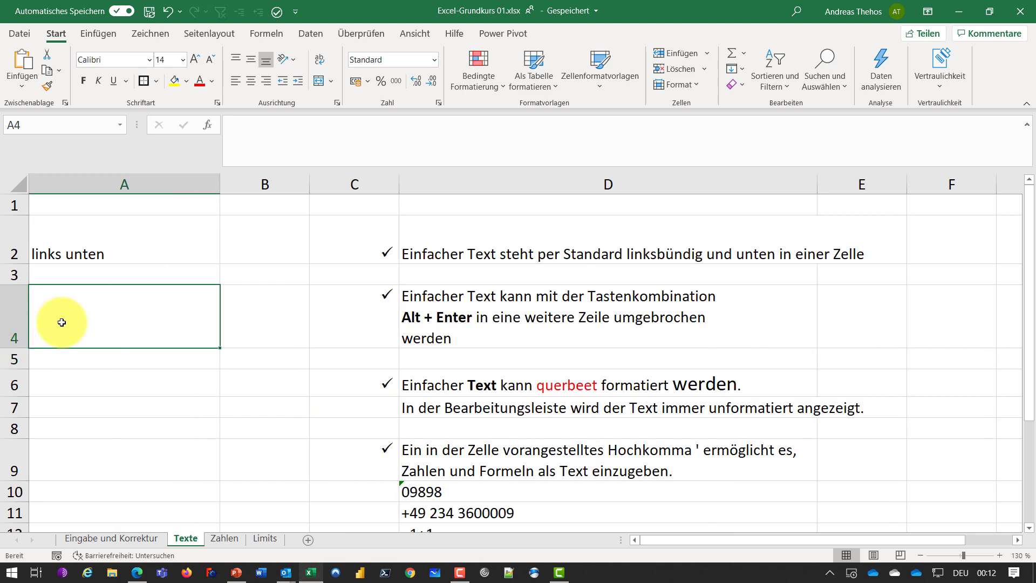
type("Andreas")
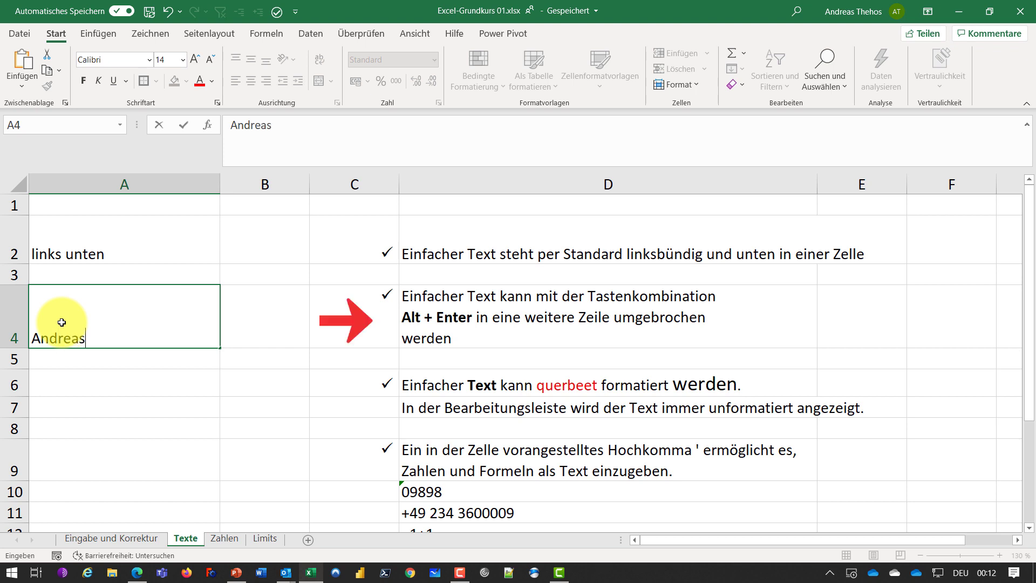
type(" Thehos")
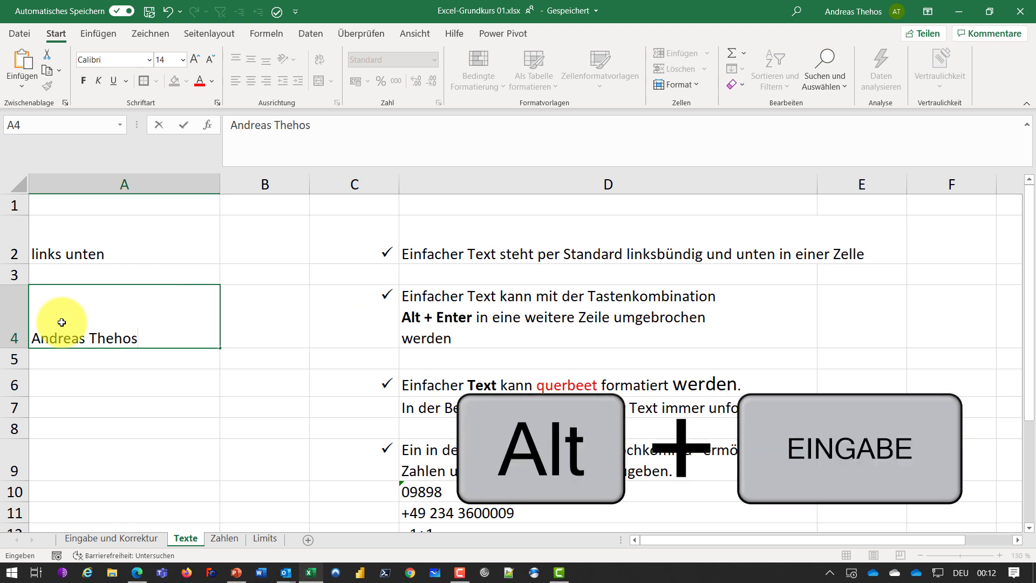
key("alt+Return")
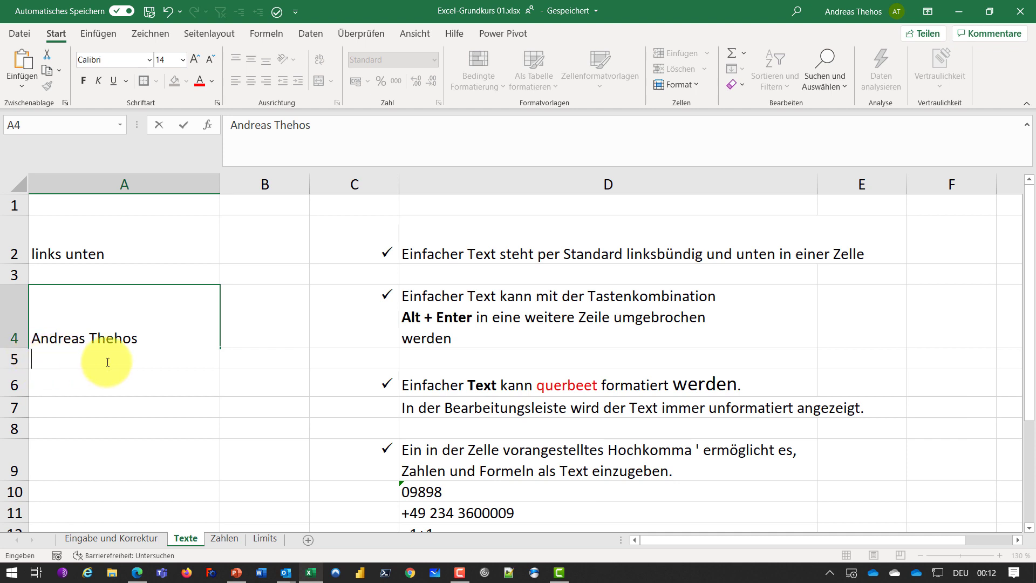
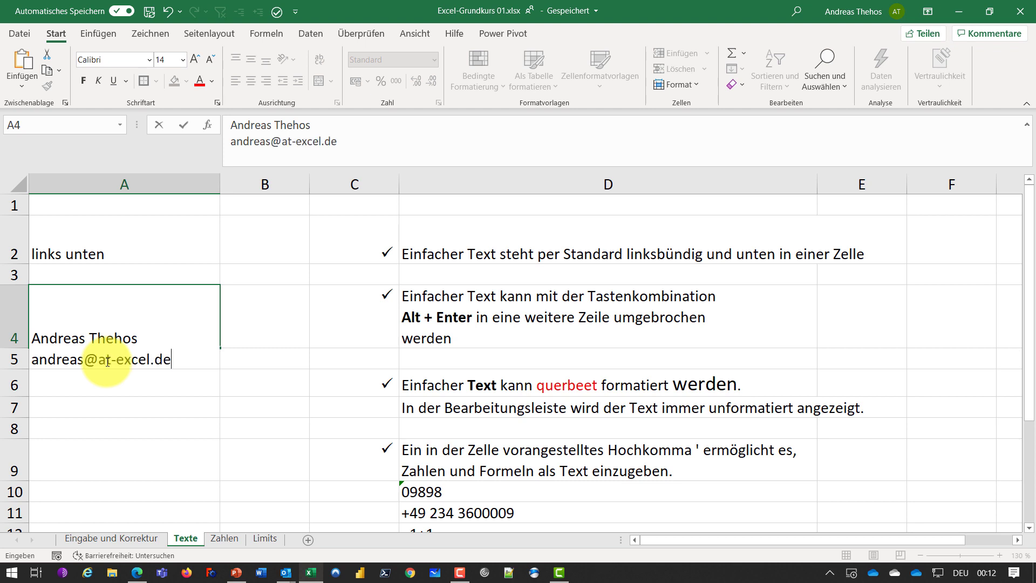
key("Return")
left_click(140, 318)
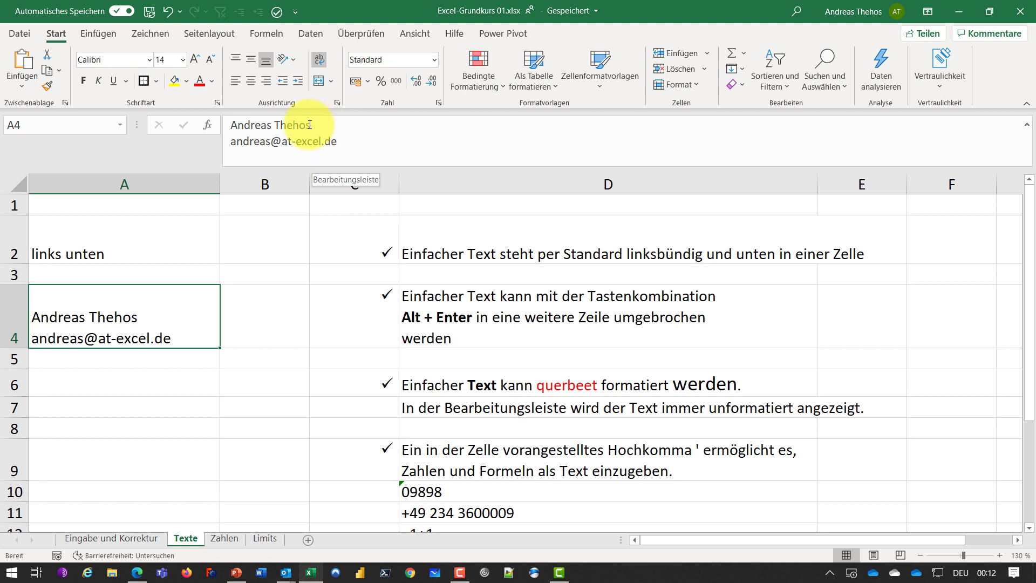
left_click(310, 125)
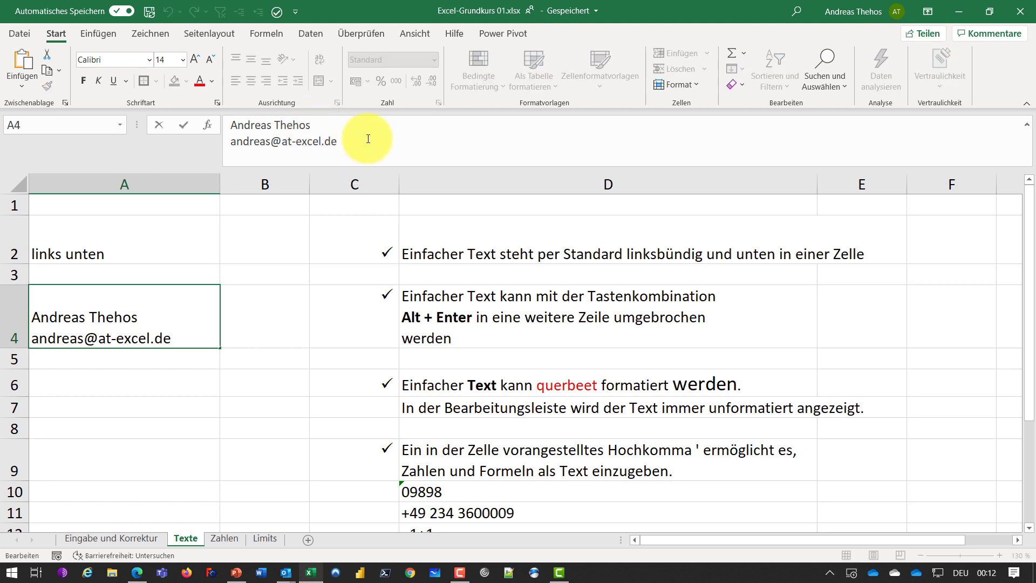
key("Delete")
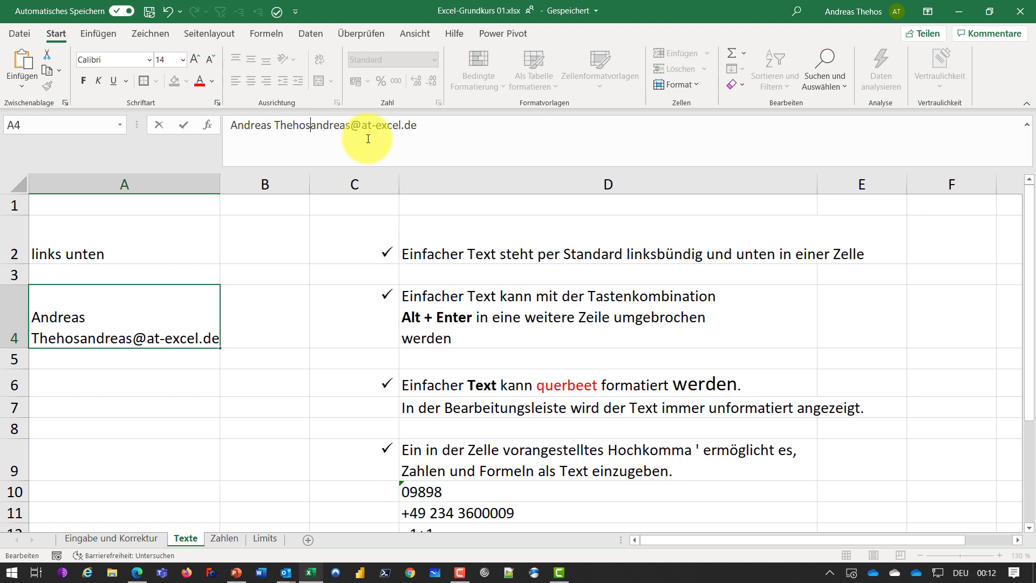
key("Return")
left_click(125, 313)
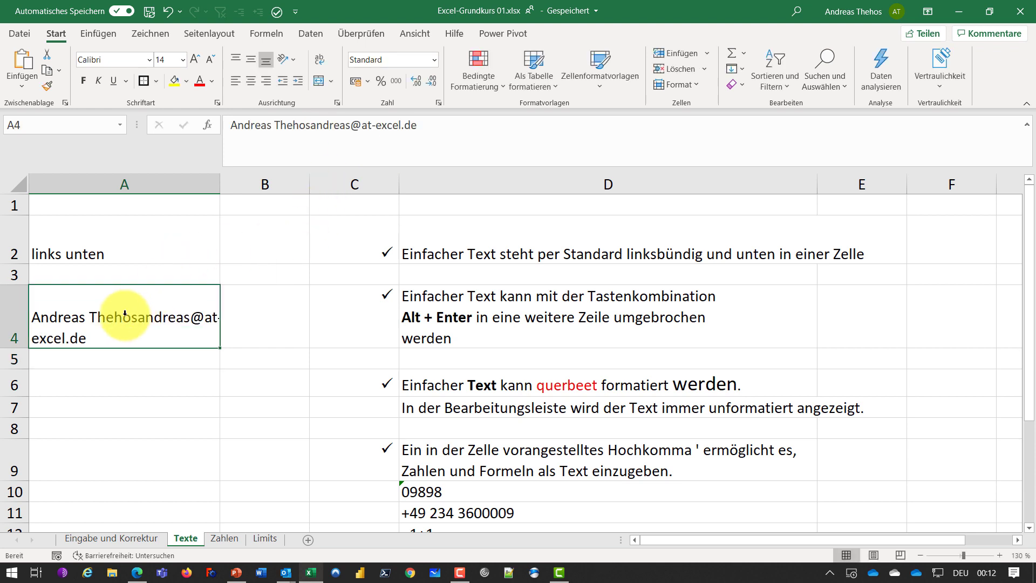
key("Delete")
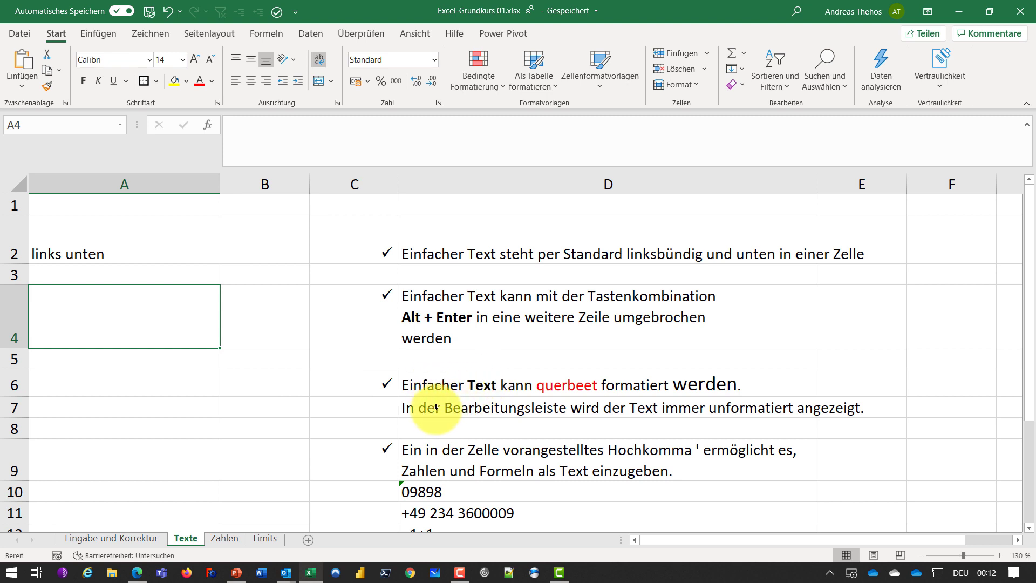
double_click(86, 255)
double_click(90, 255)
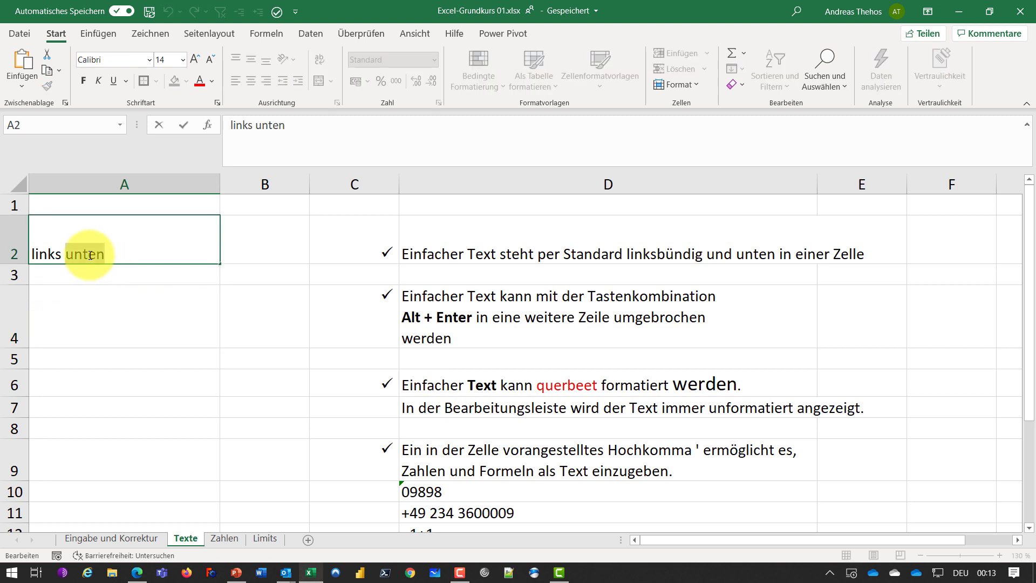
left_click(200, 81)
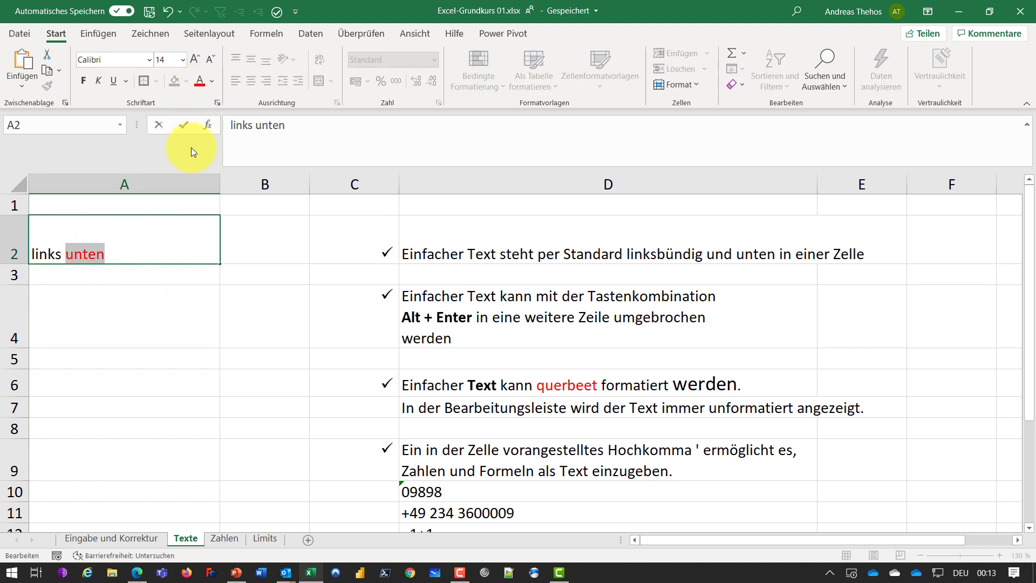
double_click(35, 252)
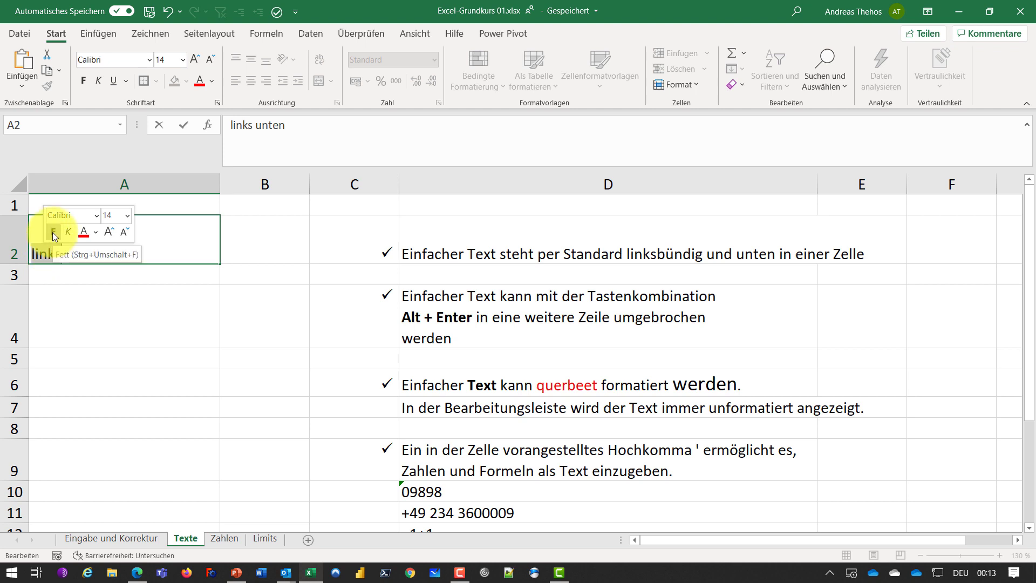
left_click(53, 233)
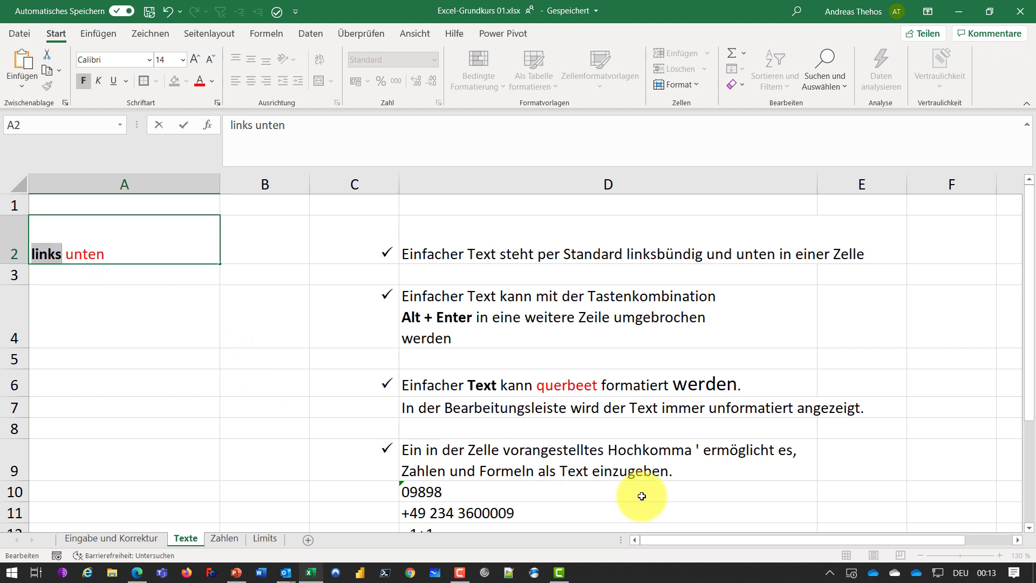
key("Escape")
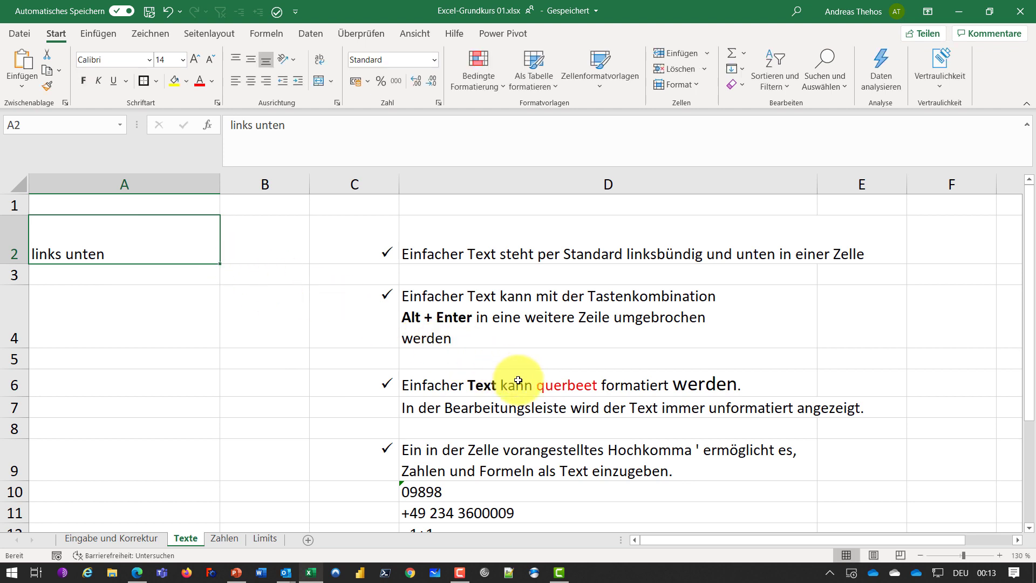
Enter 0099 in A10, which Excel stores as the number 99.
scroll(566, 439, "down", 1)
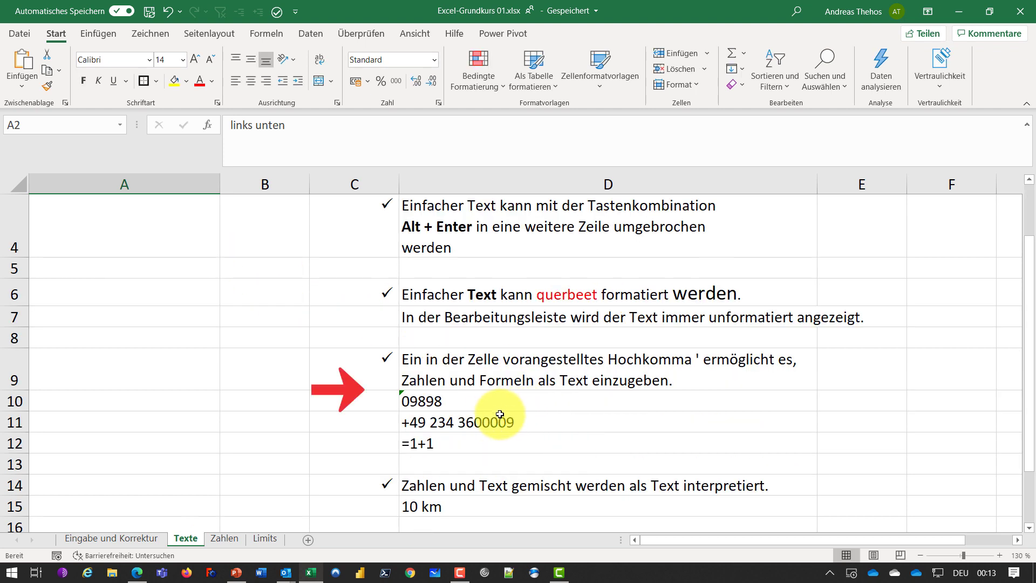
left_click(115, 403)
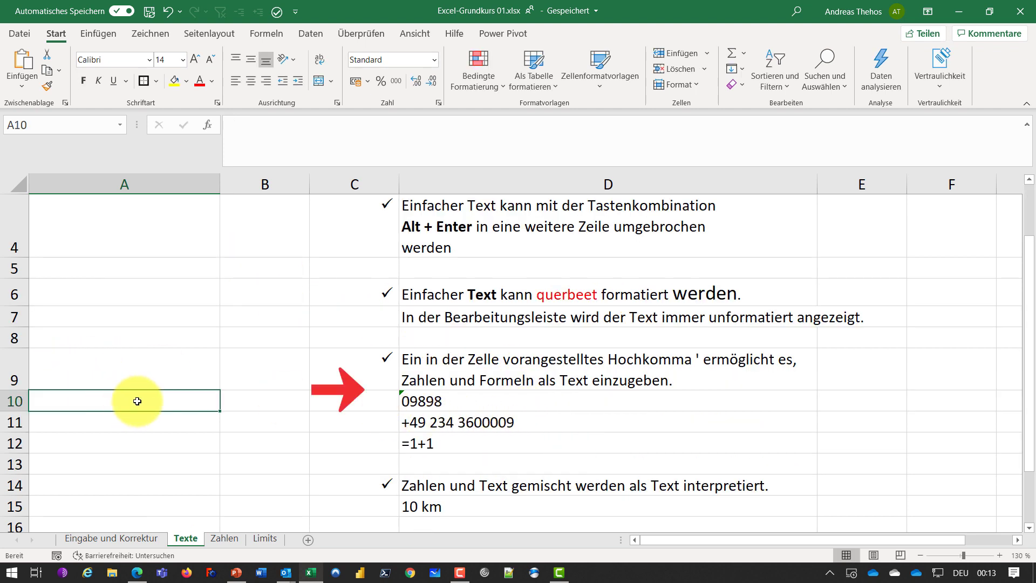
type("00")
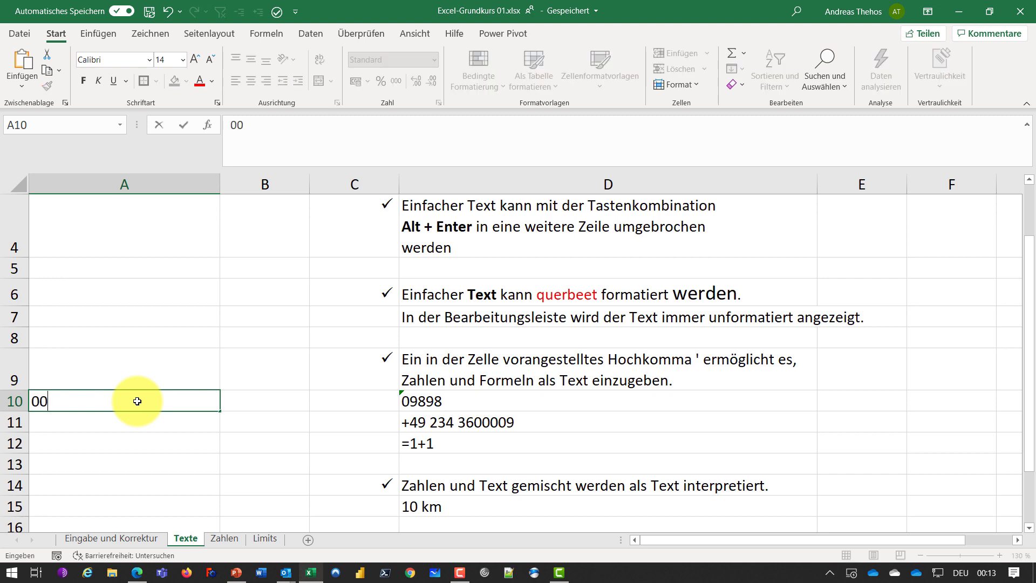
type("99")
key("Return")
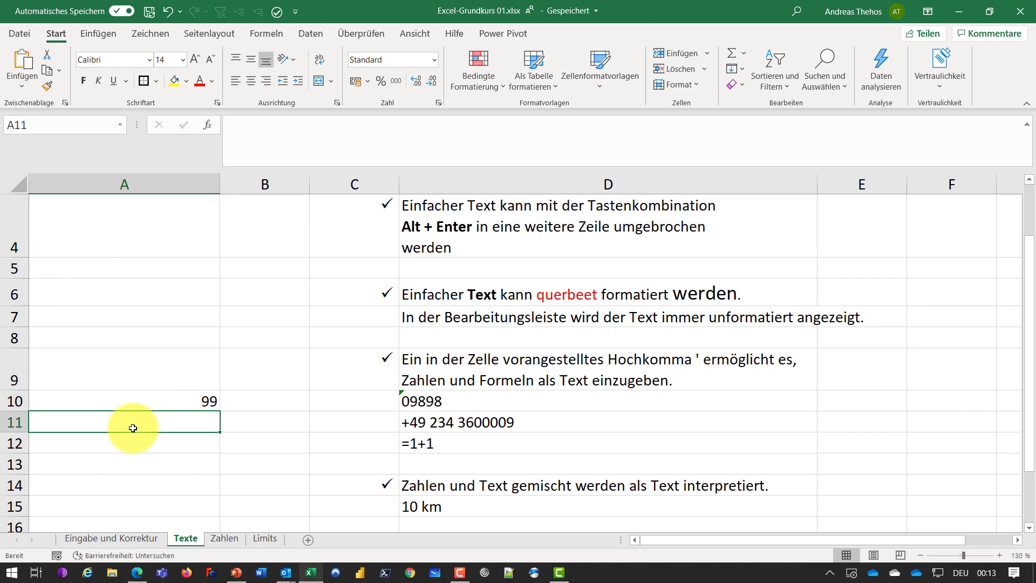
Enter '098765 in A11 so it stays text with its leading zero.
type("'")
type("#")
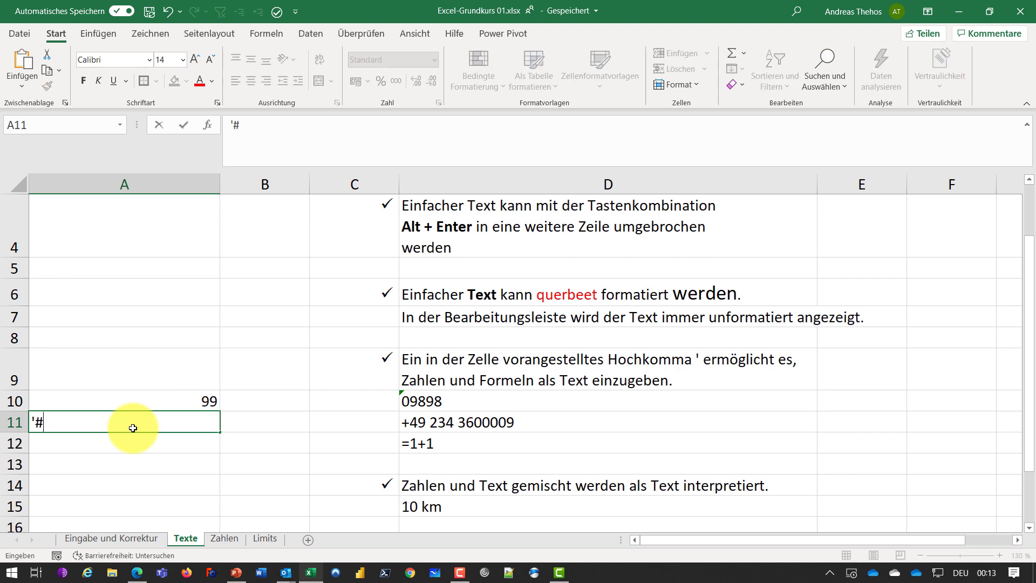
key("BackSpace")
type("09876")
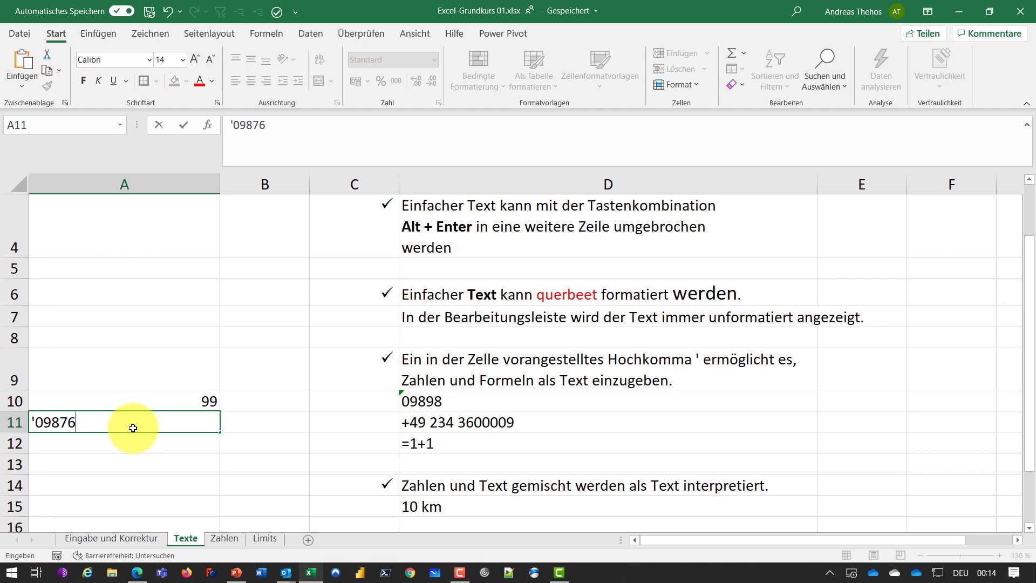
type("5")
key("Return")
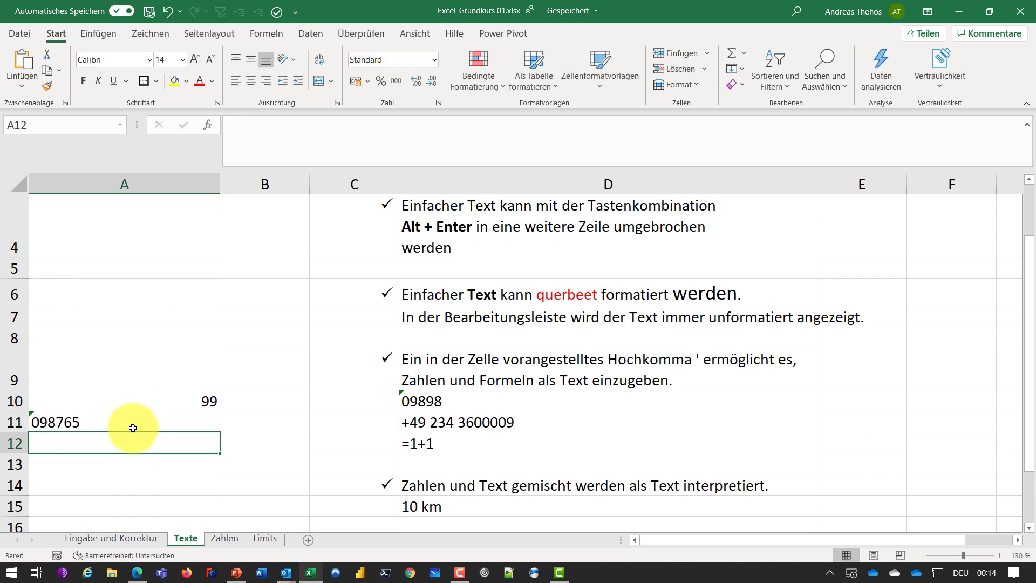
left_click(453, 422)
double_click(451, 422)
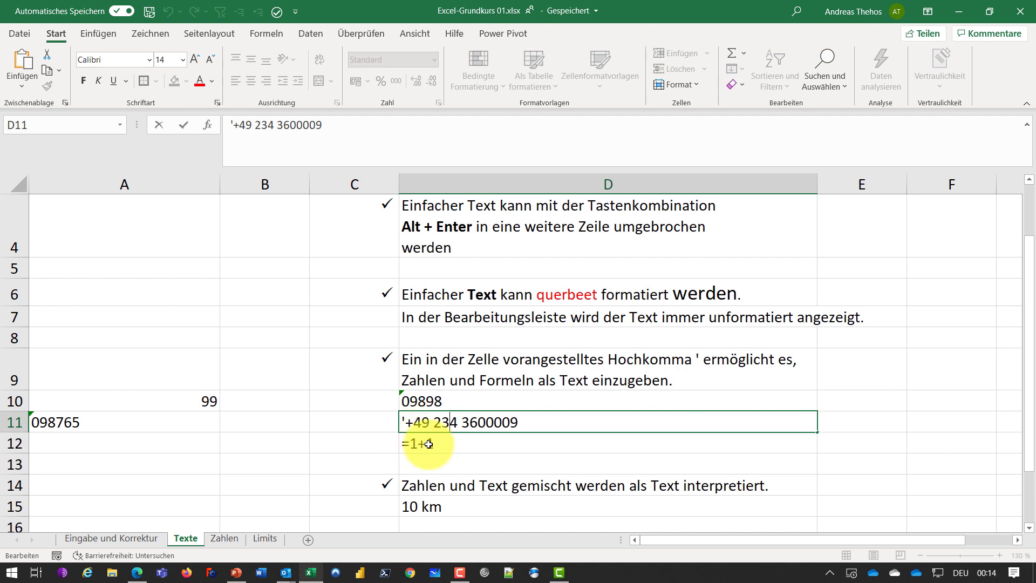
left_click(430, 443)
double_click(430, 443)
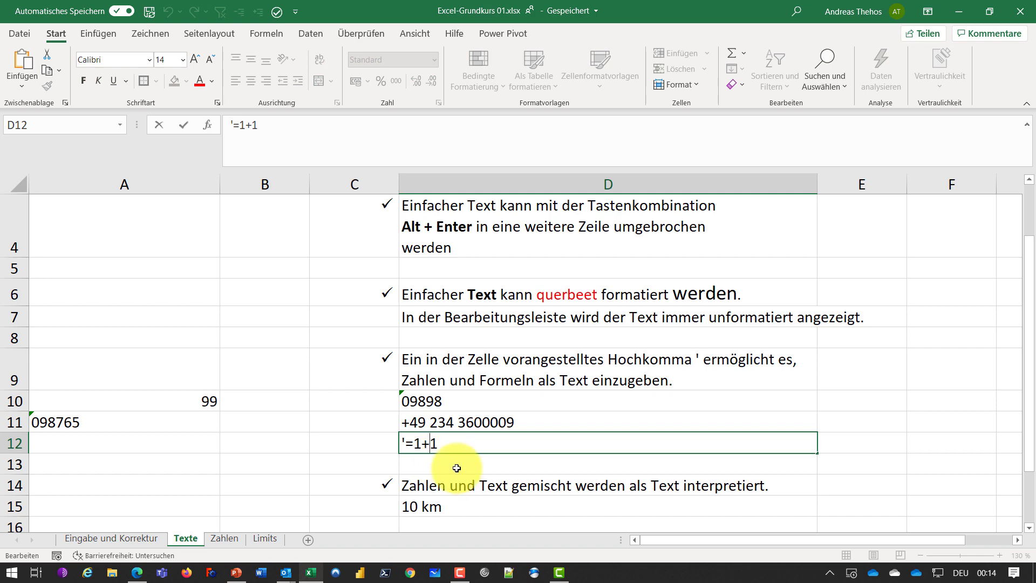
key("ctrl+Return")
scroll(252, 420, "down", 1)
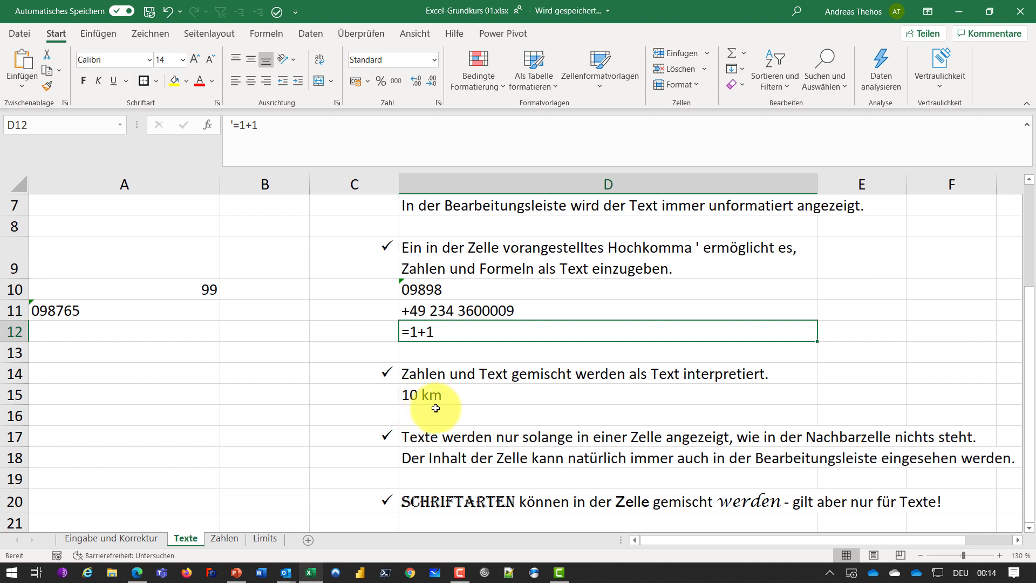
Try entering 10 cm and then 9182 km/h in A15, then clear the cell.
left_click(178, 394)
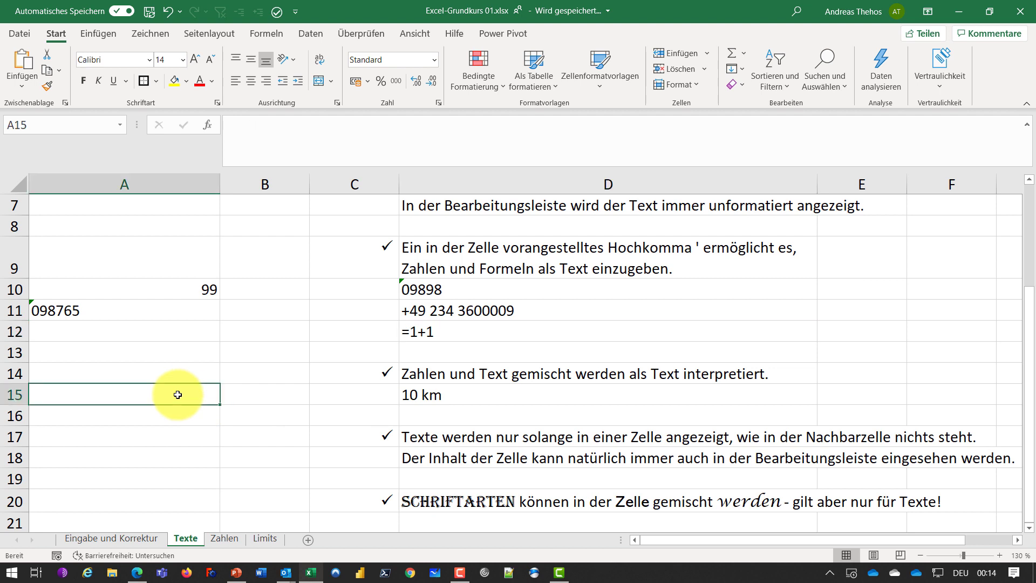
type("10 cm")
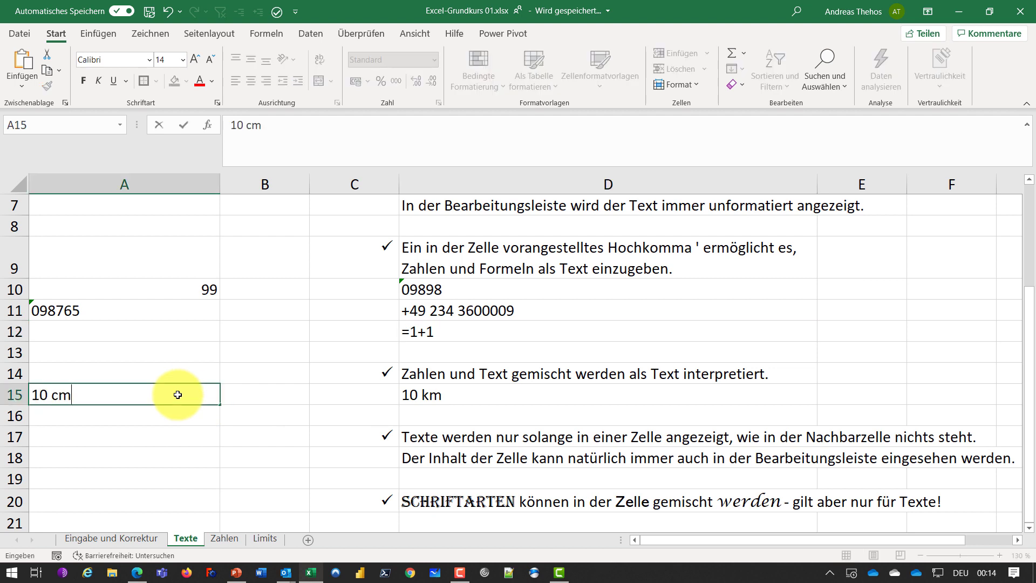
key("Return")
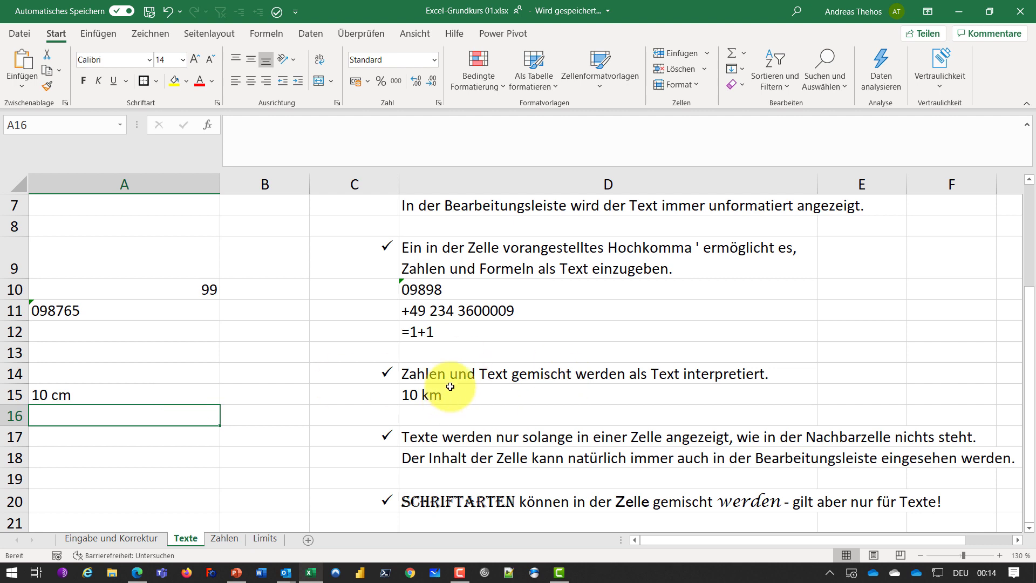
left_click(169, 393)
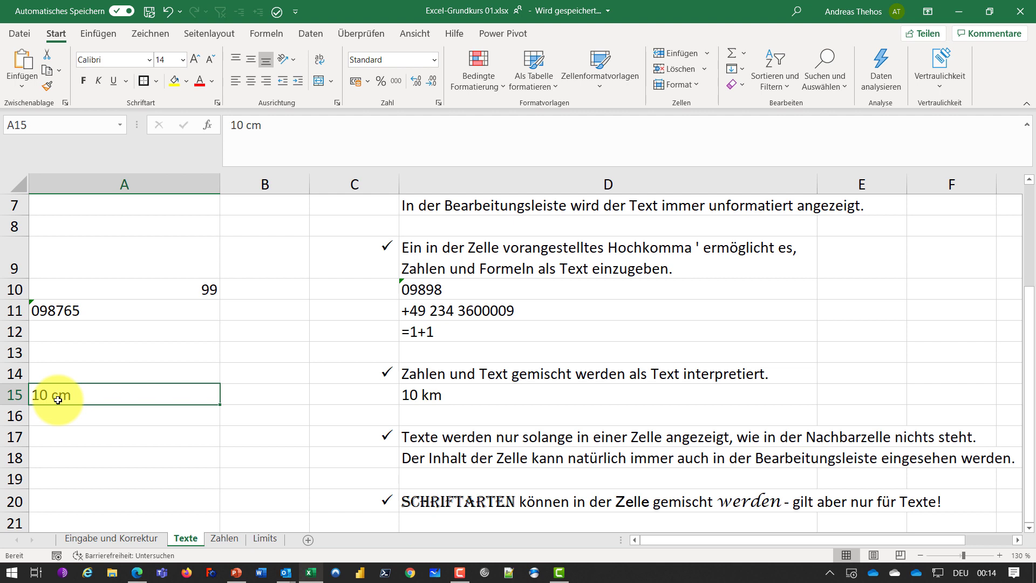
type("9182")
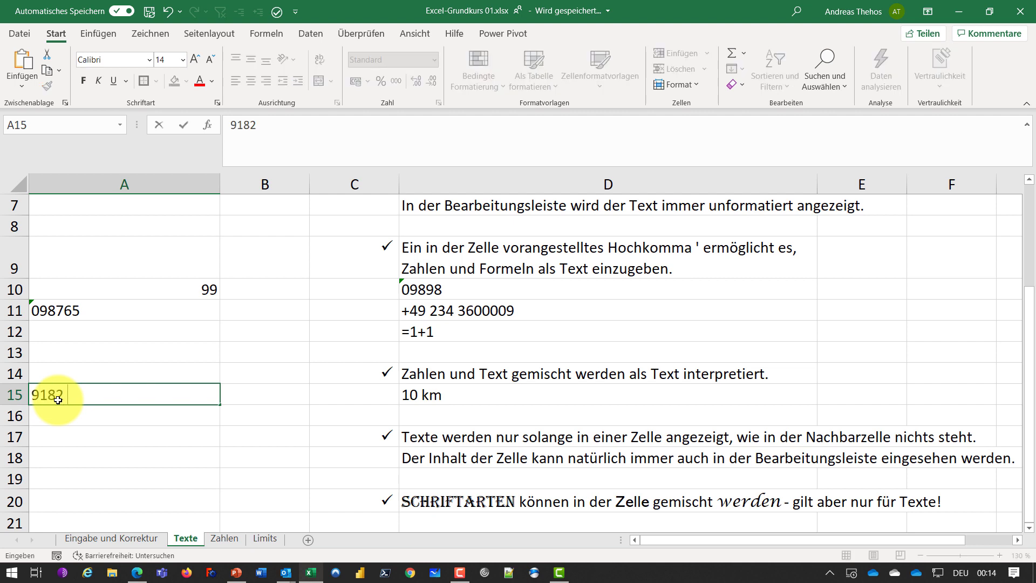
type(" km")
type("/h")
key("Return")
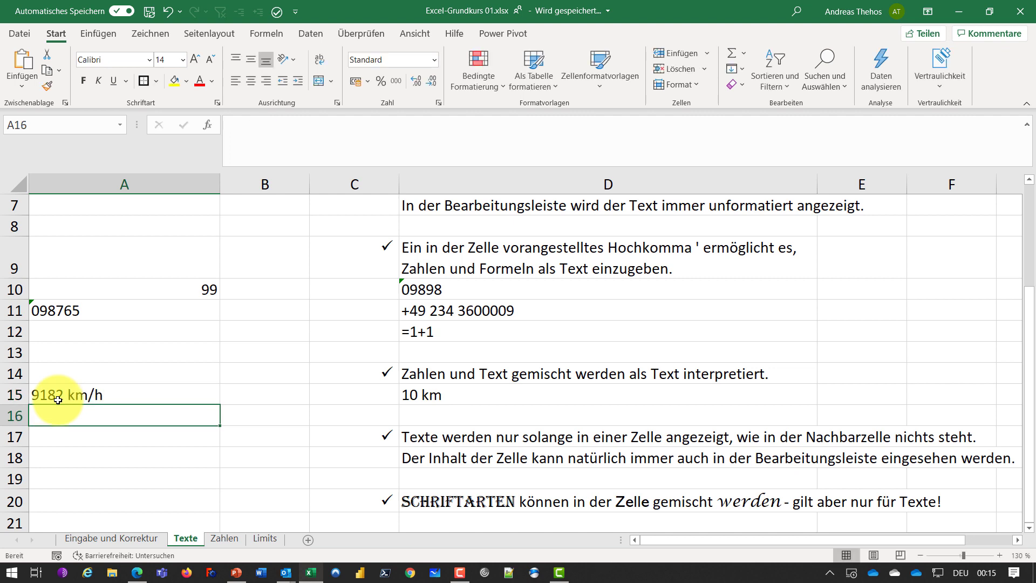
left_click(57, 400)
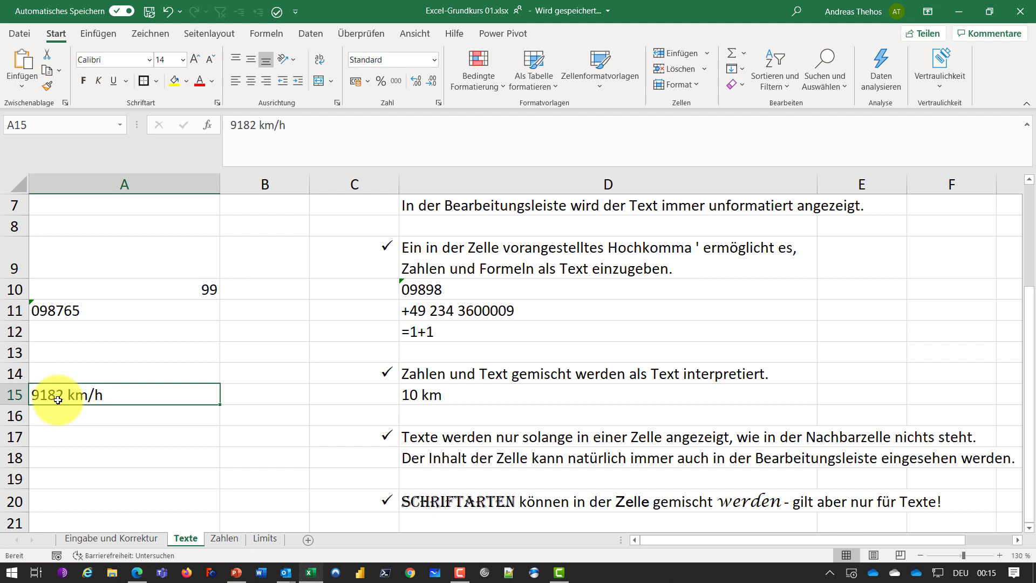
key("Delete")
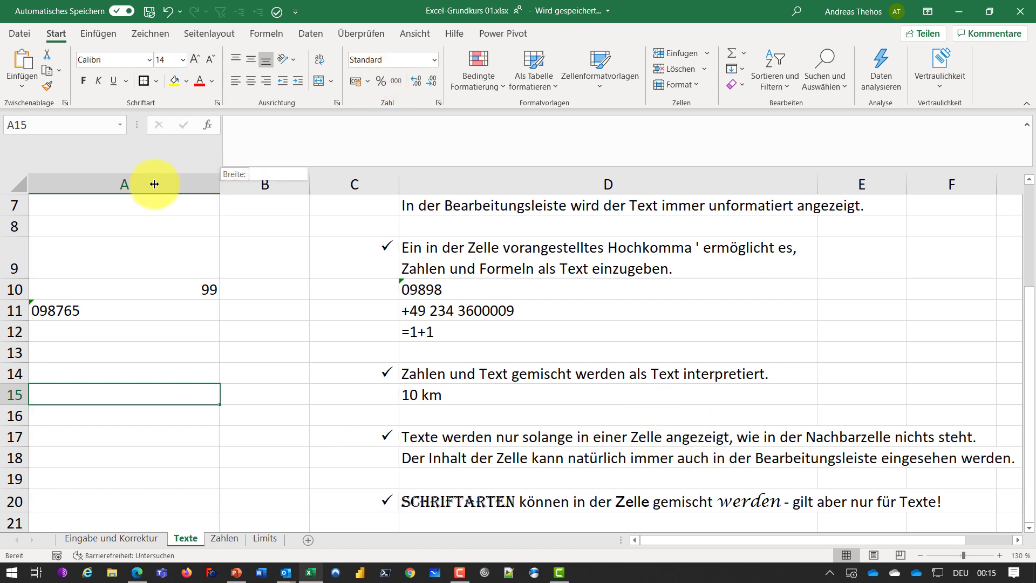
Narrow column A and enter Hallo in E17, which cuts off D17's overflowing sentence.
left_click_drag(226, 188, 146, 188)
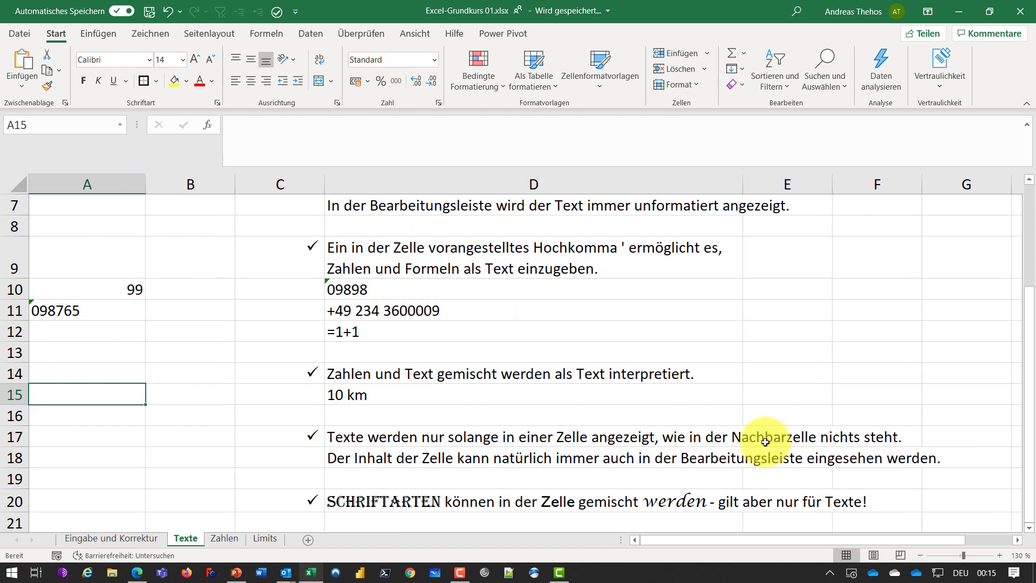
left_click(461, 431)
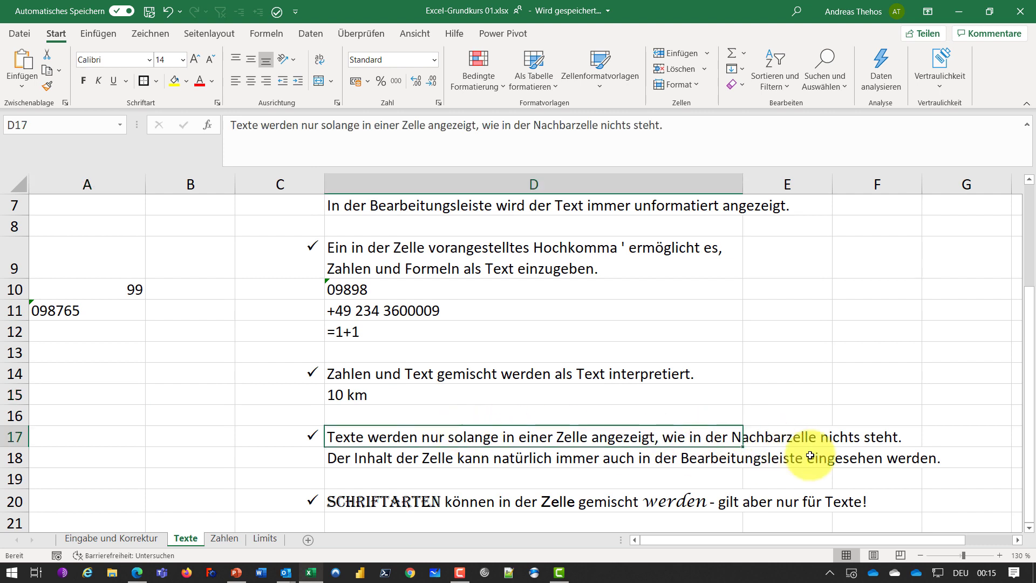
left_click(791, 437)
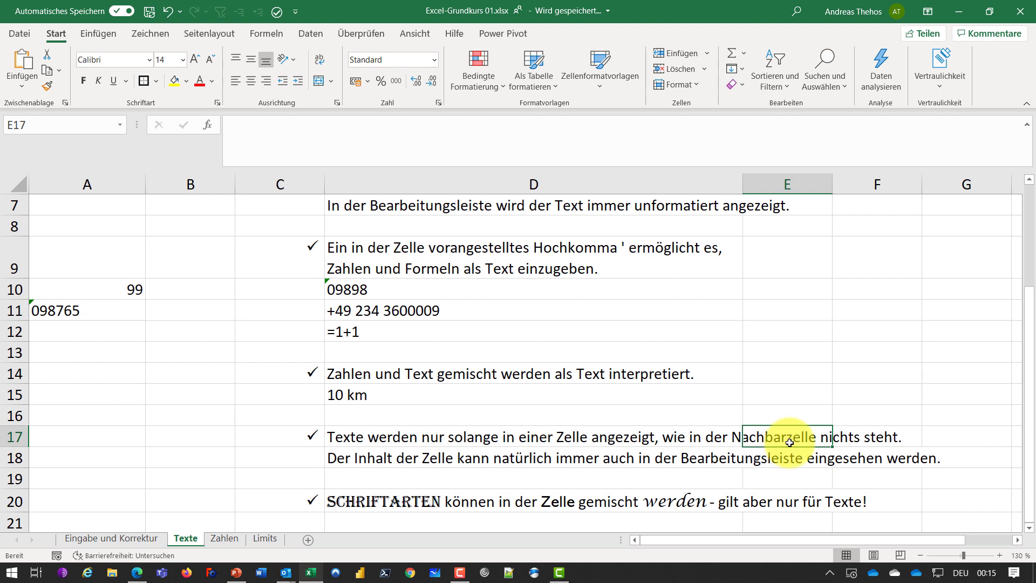
type("Ha")
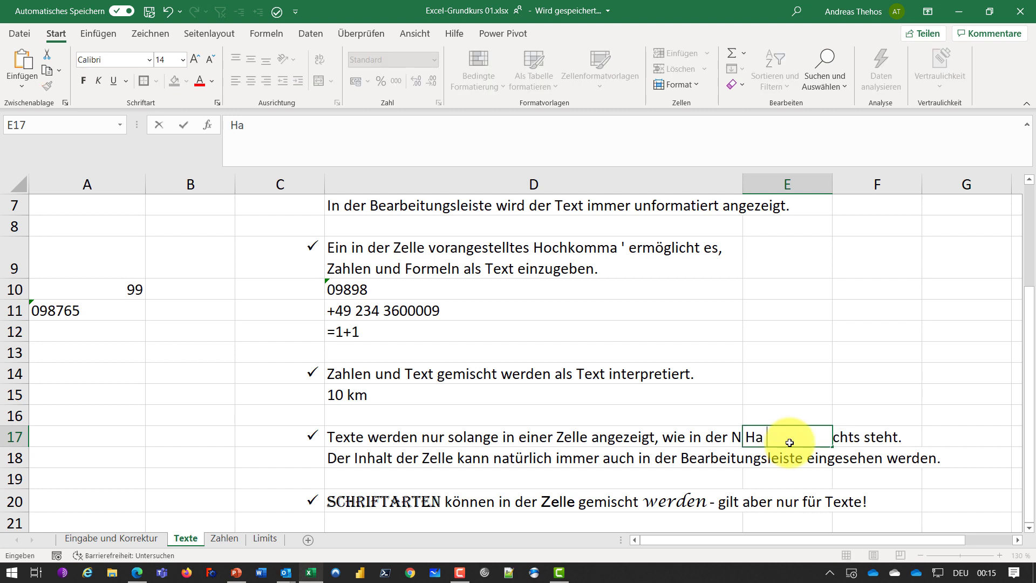
type("llo")
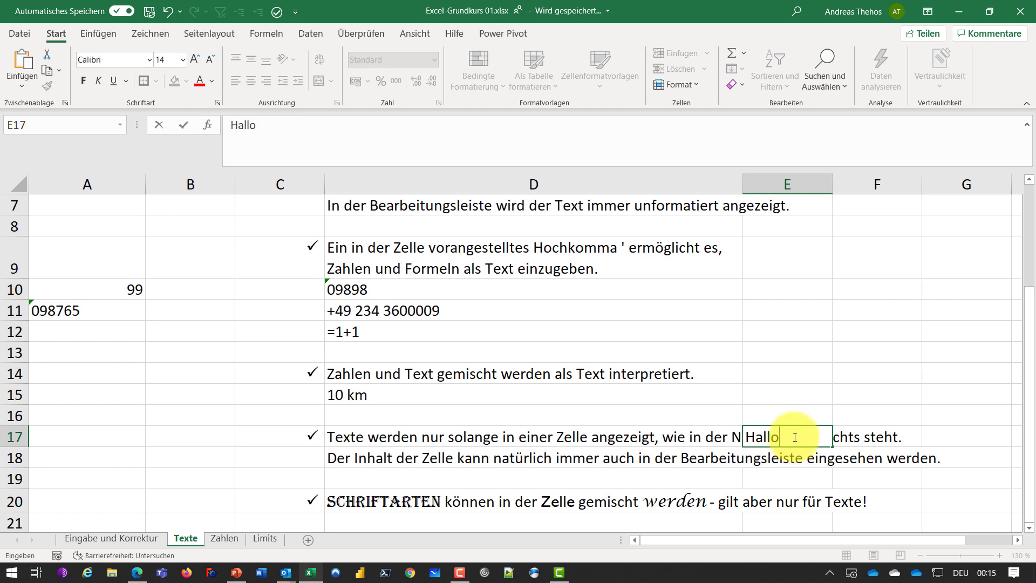
key("Return")
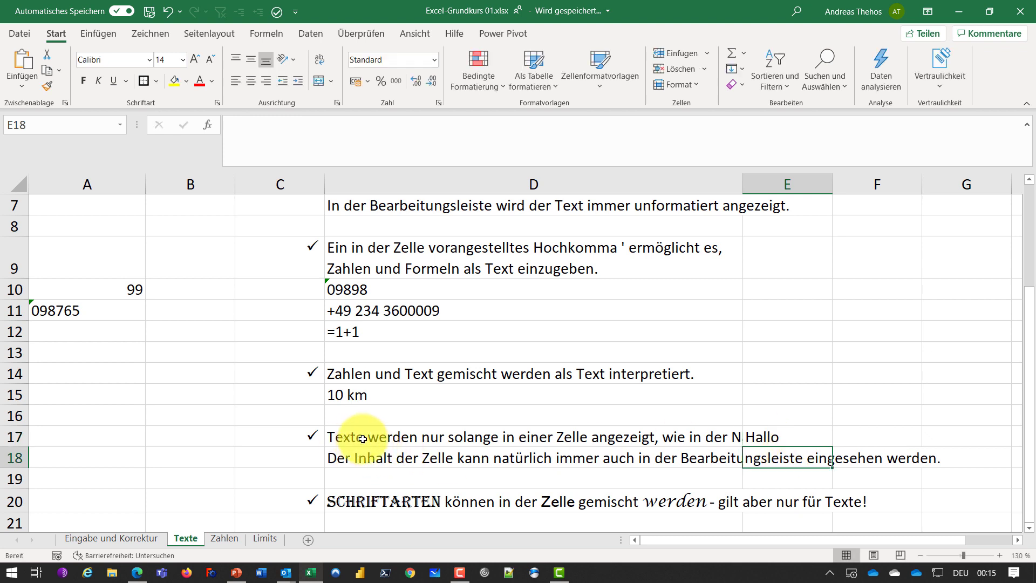
Delete Hallo from E17 so D17's sentence spills across it again.
left_click(431, 440)
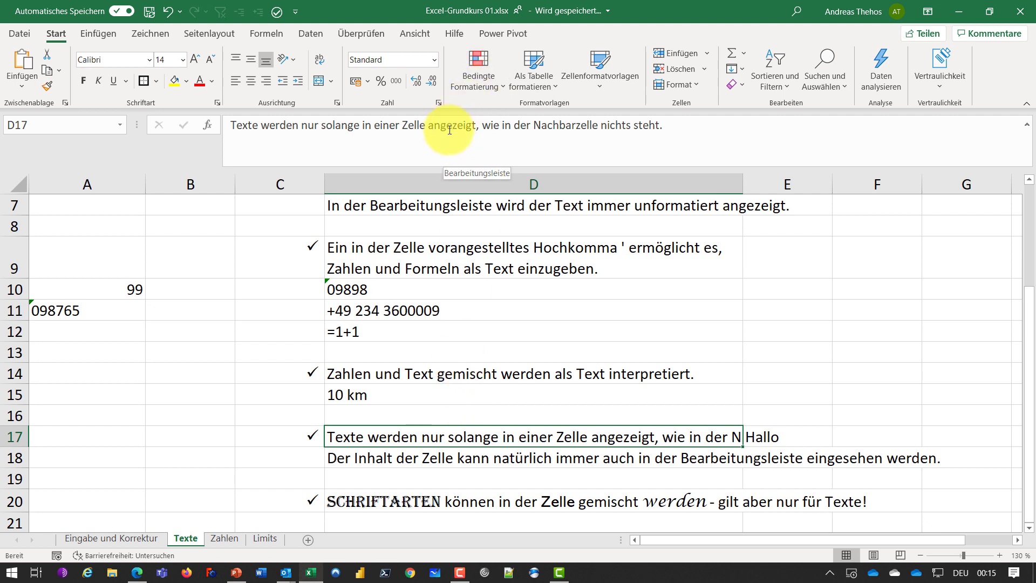
left_click(804, 435)
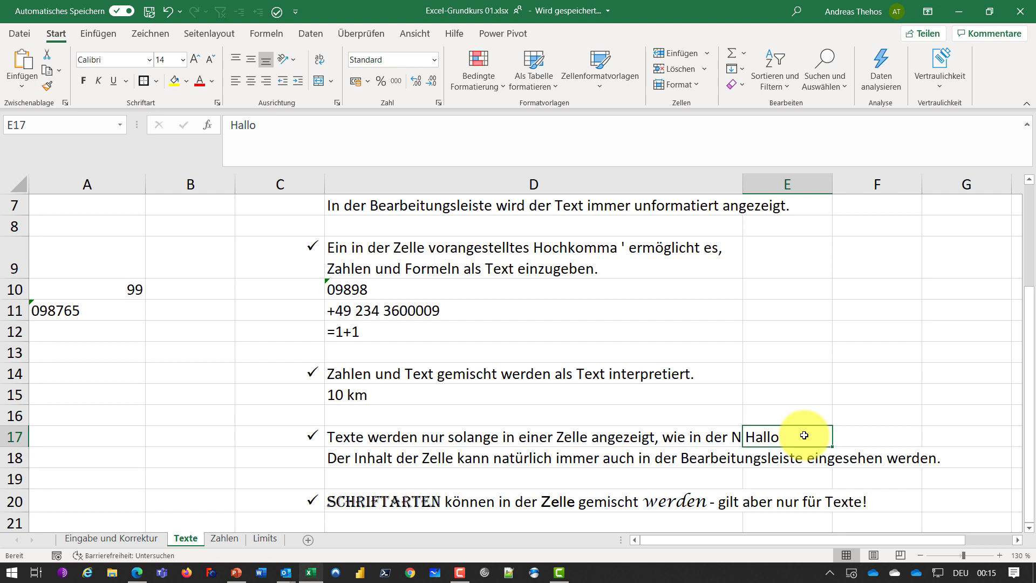
key("Delete")
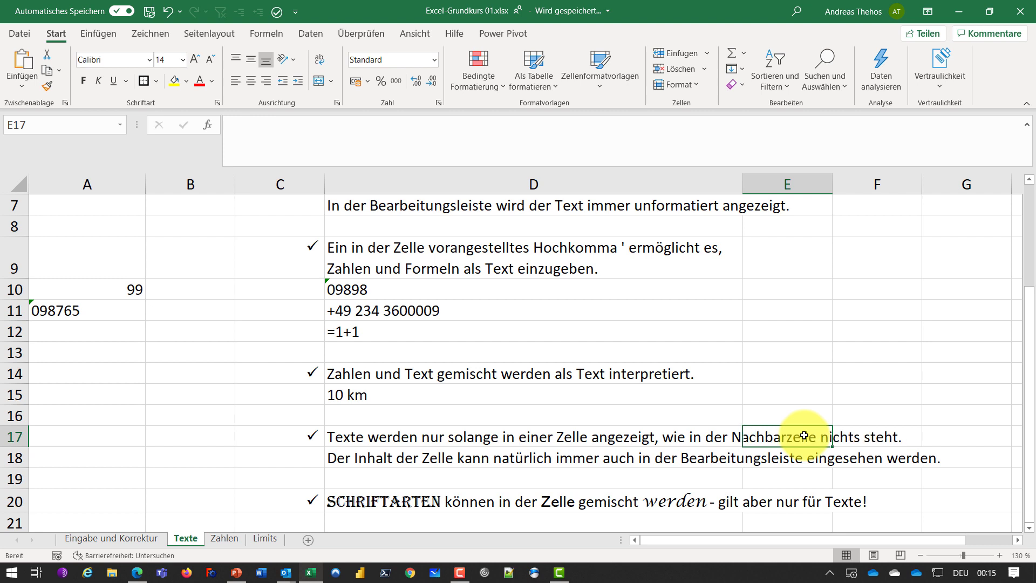
left_click(453, 437)
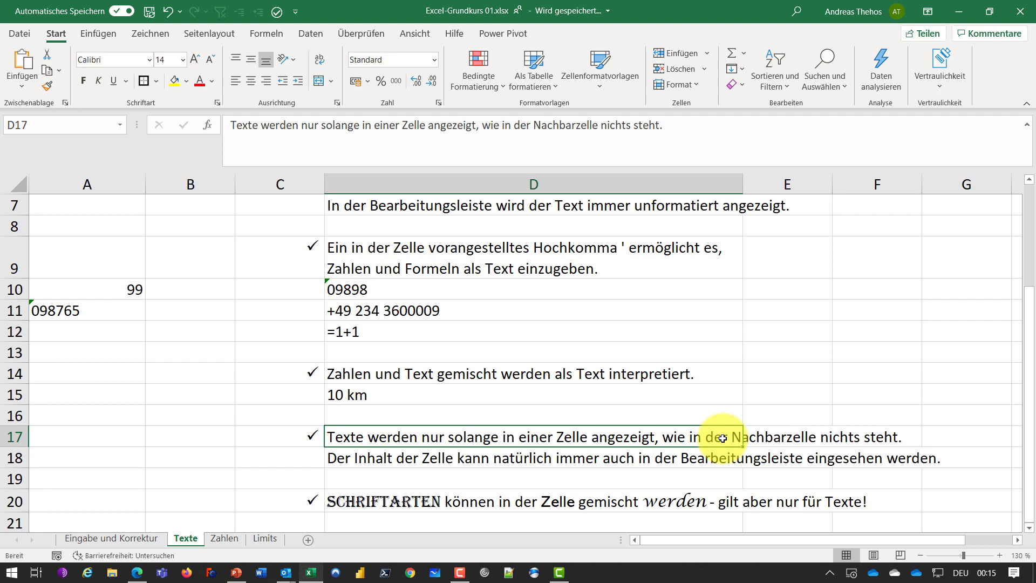
left_click(815, 434)
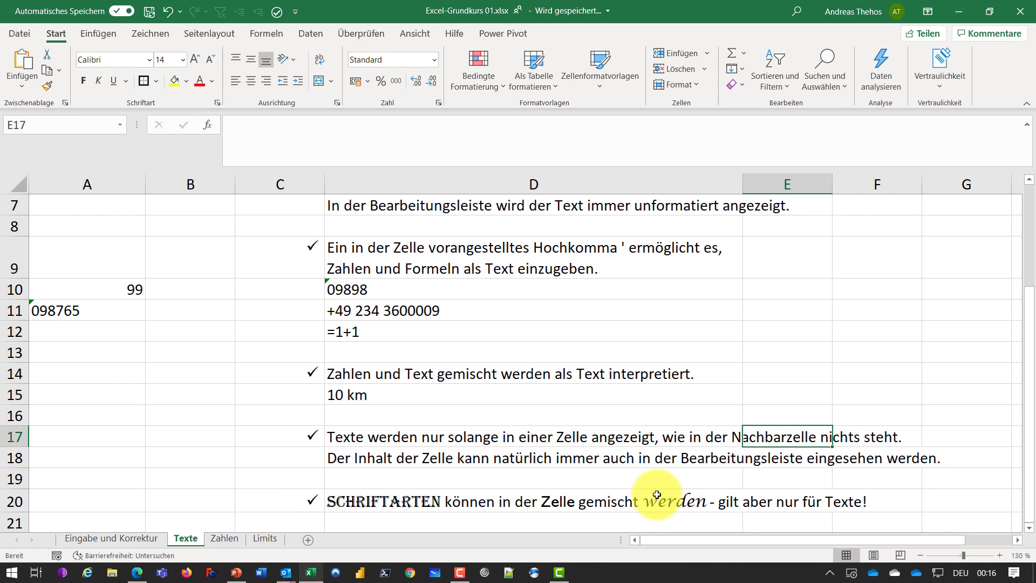
scroll(653, 494, "down", 1)
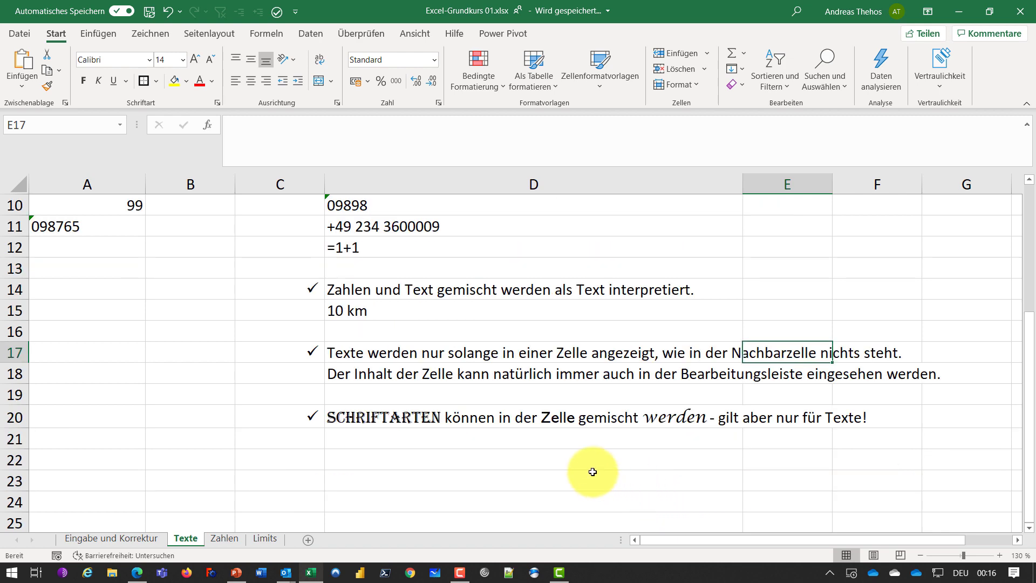
scroll(591, 475, "up", 3)
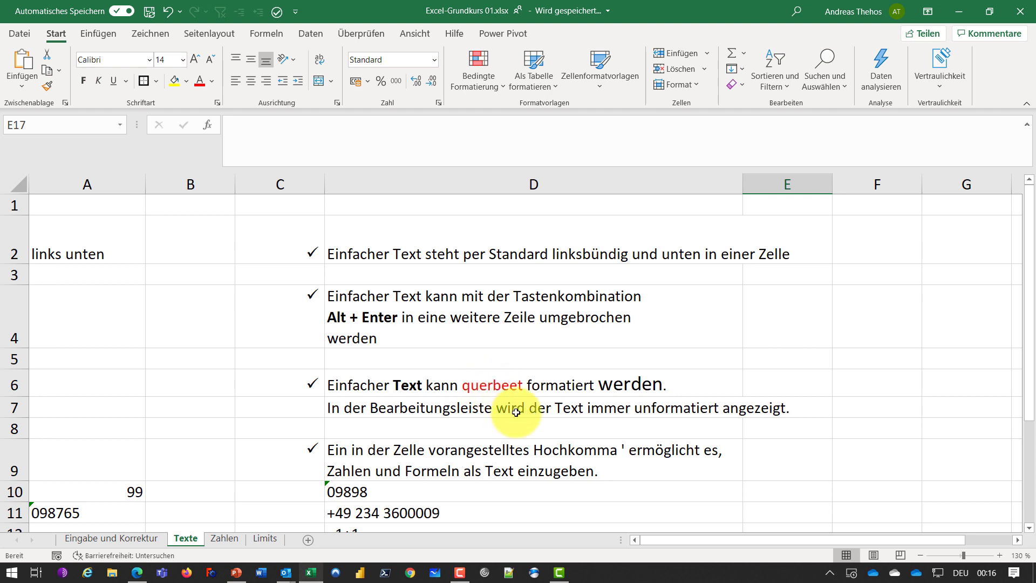
Switch to the Zahlen sheet and enter 1200 in A2.
left_click(224, 538)
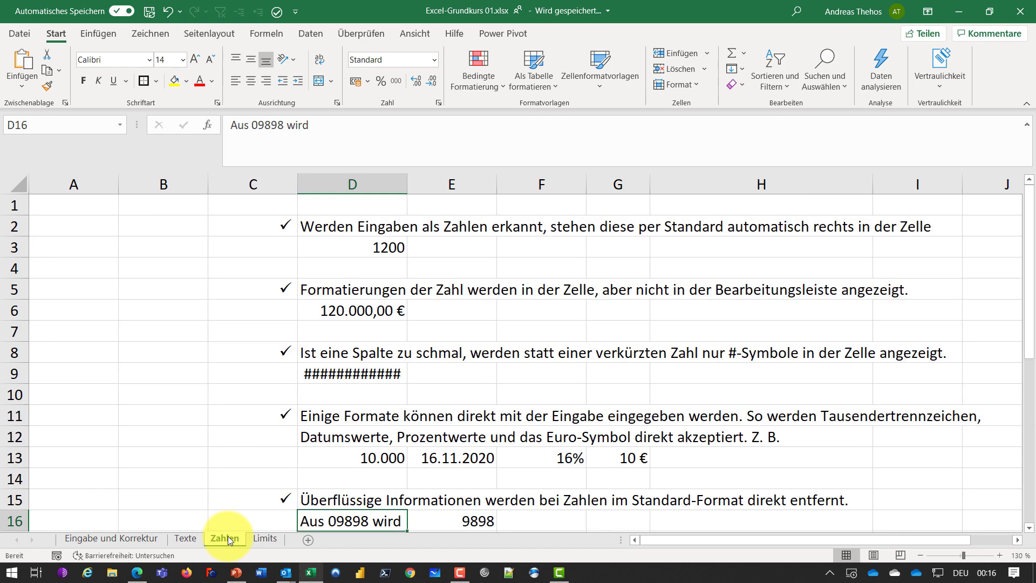
left_click(94, 232)
type("1200")
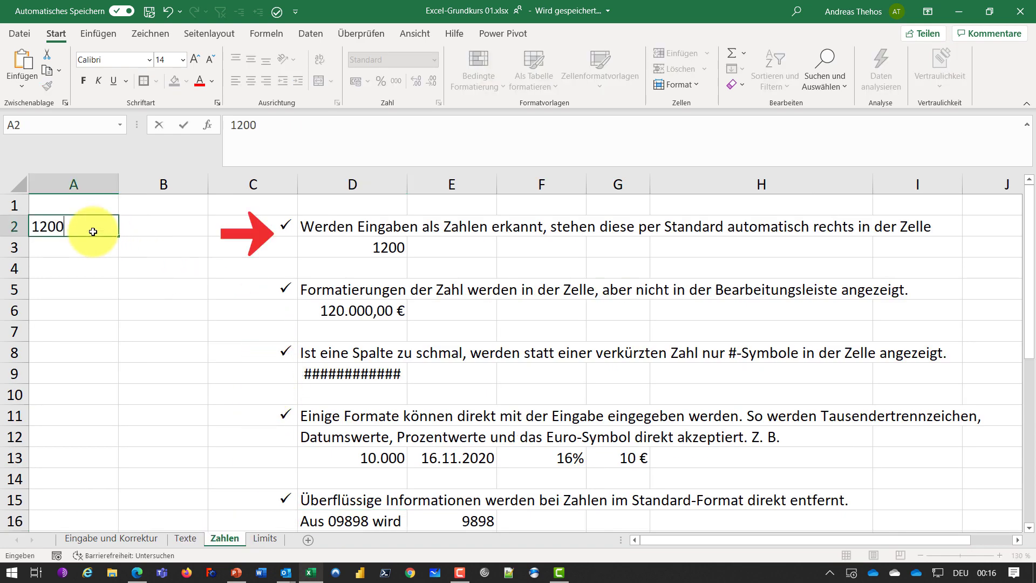
key("Return")
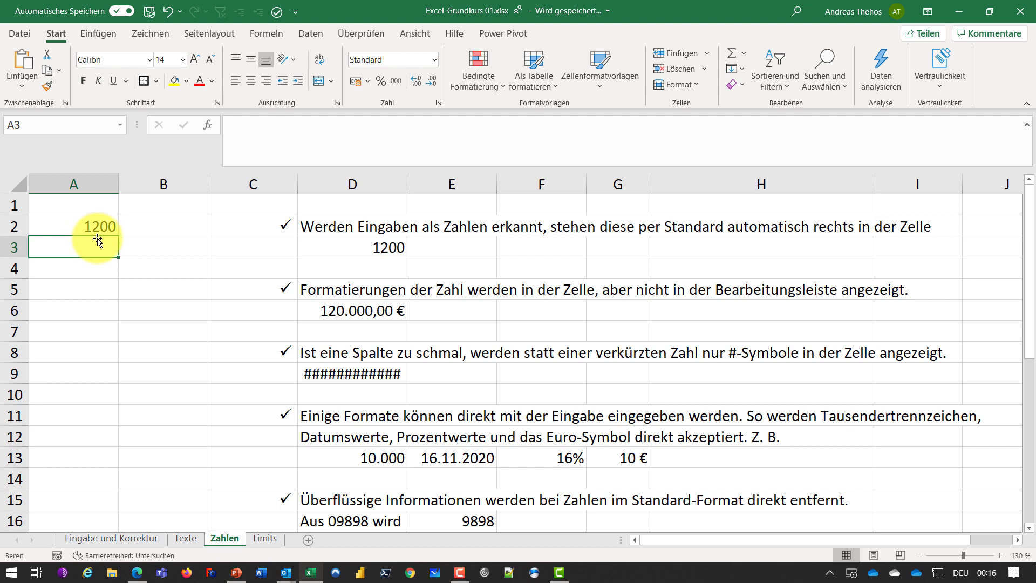
left_click(382, 313)
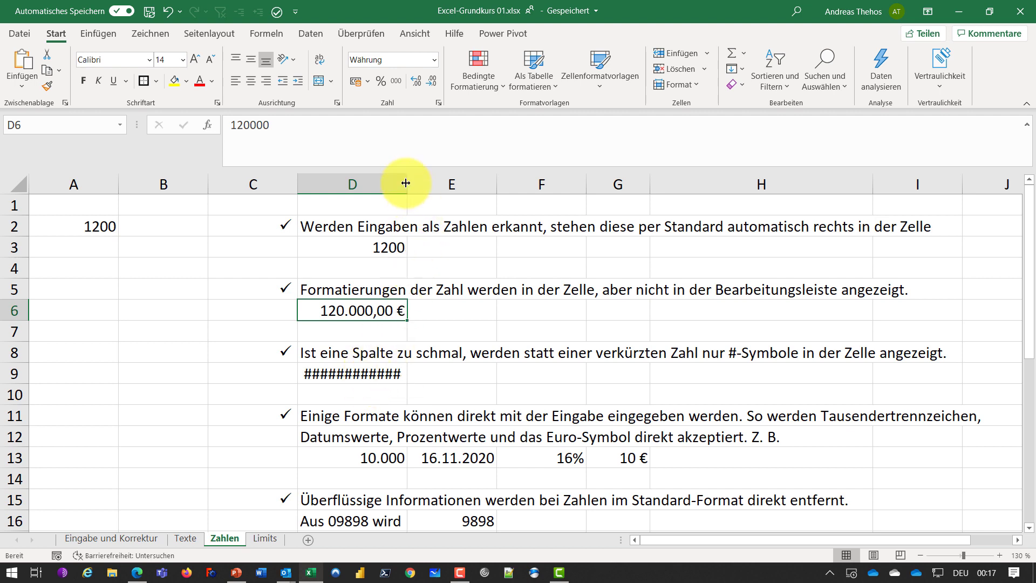
Widen column D, insert today's date 17.11.2020 in B9, then narrow D until D9 shows #.
left_click_drag(406, 183, 424, 191)
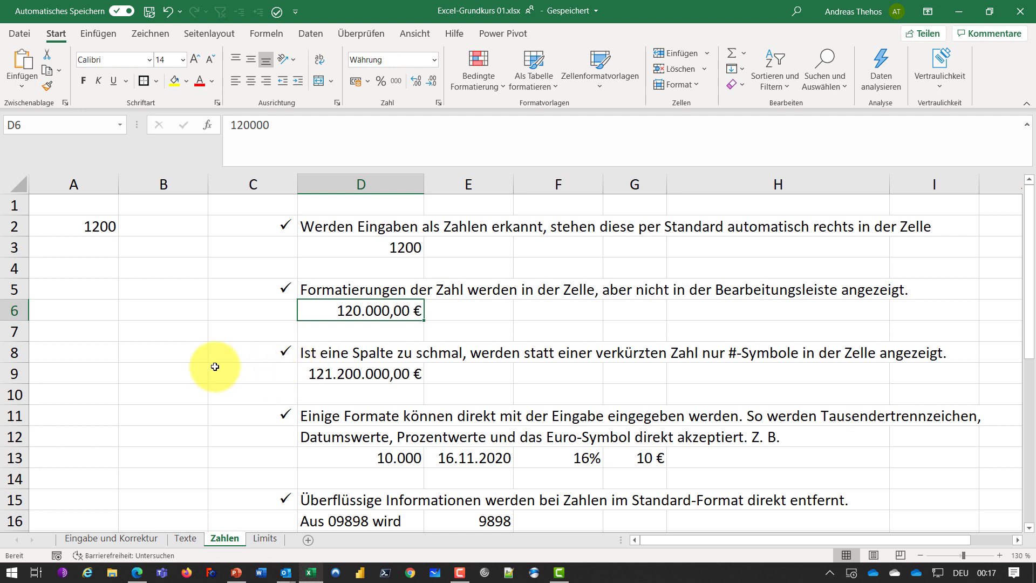
left_click(178, 370)
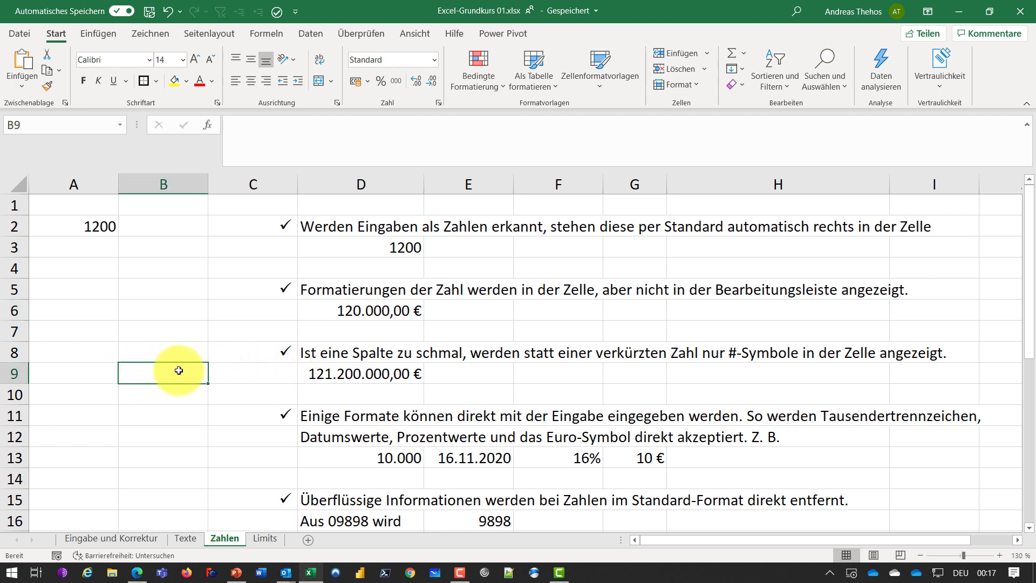
key("ctrl+period")
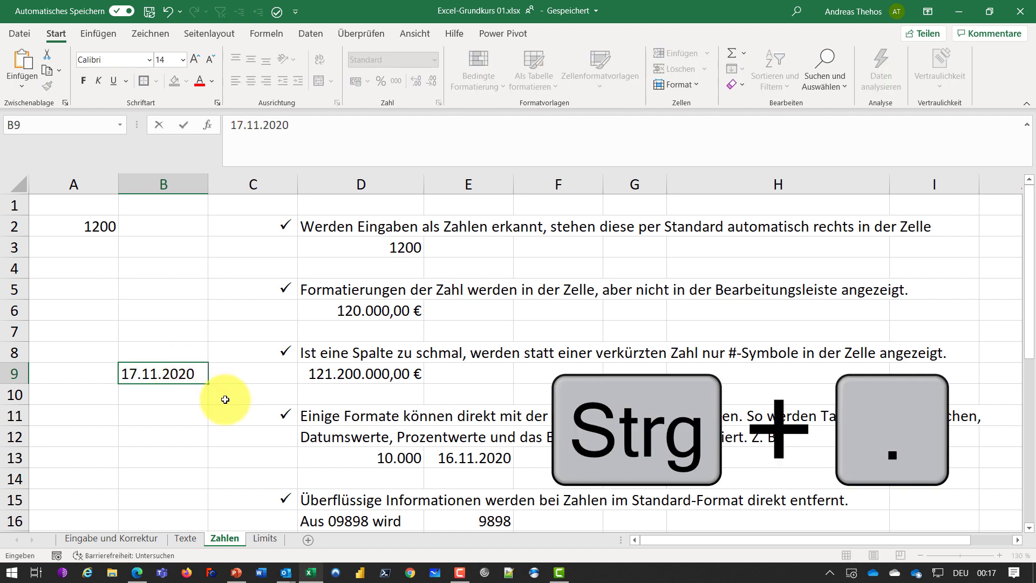
key("Return")
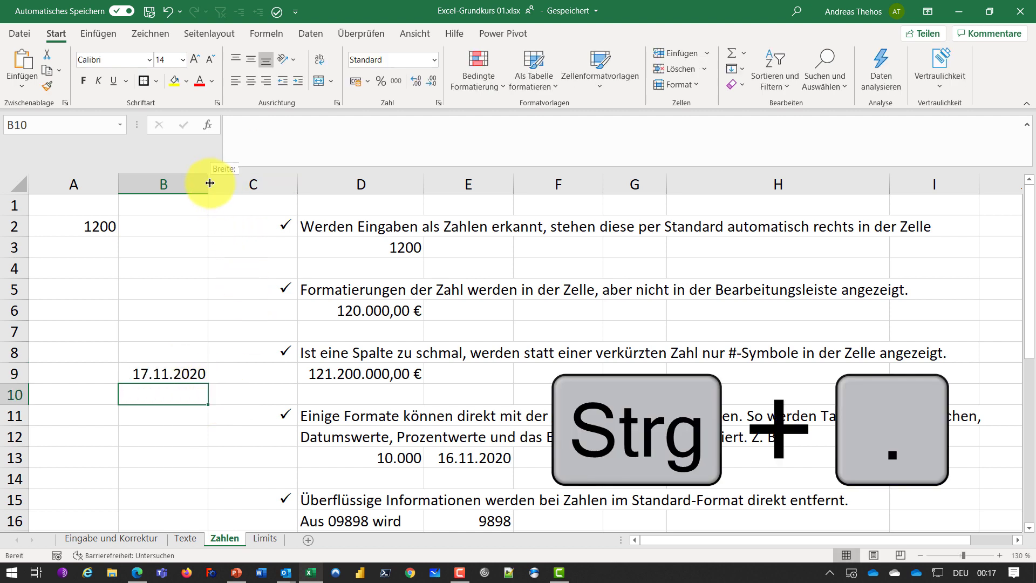
mouse_move(208, 184)
left_mouse_down()
mouse_move(197, 189)
mouse_move(207, 189)
left_mouse_up()
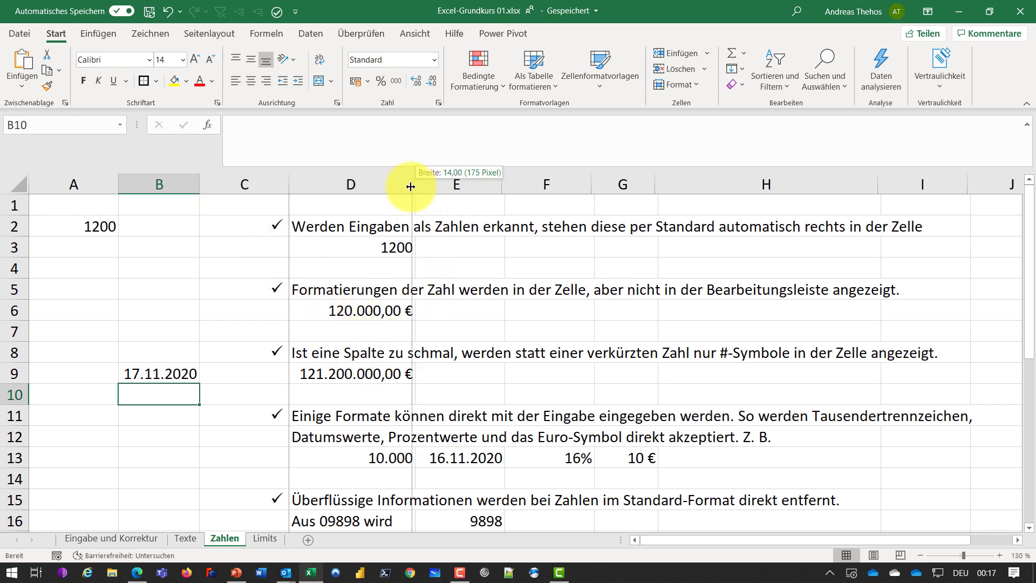
left_click_drag(415, 186, 406, 187)
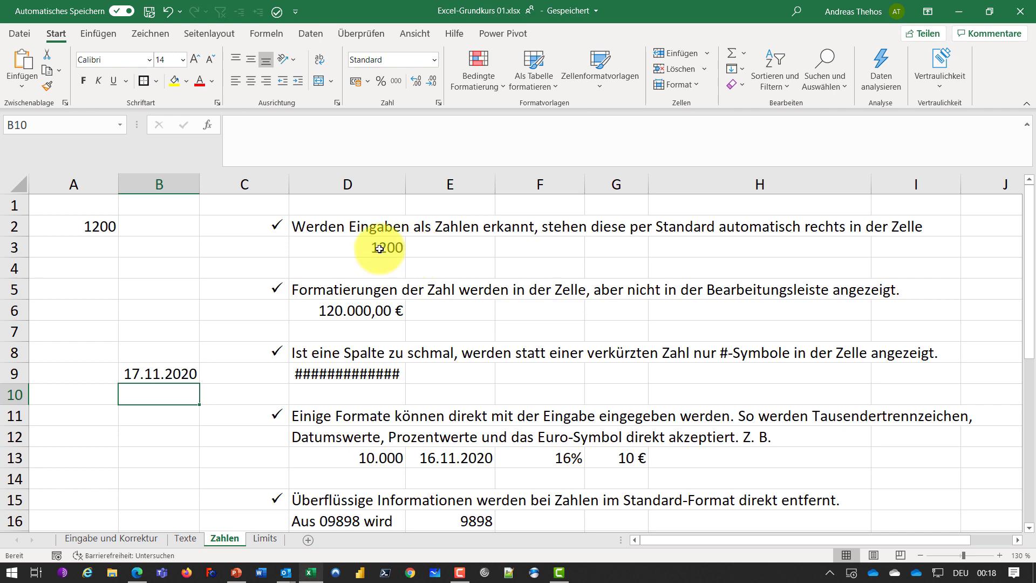
Enter 10.000.000 in A13 and check its stored value.
left_click(376, 459)
scroll(562, 327, "down", 1)
scroll(596, 327, "down", 1)
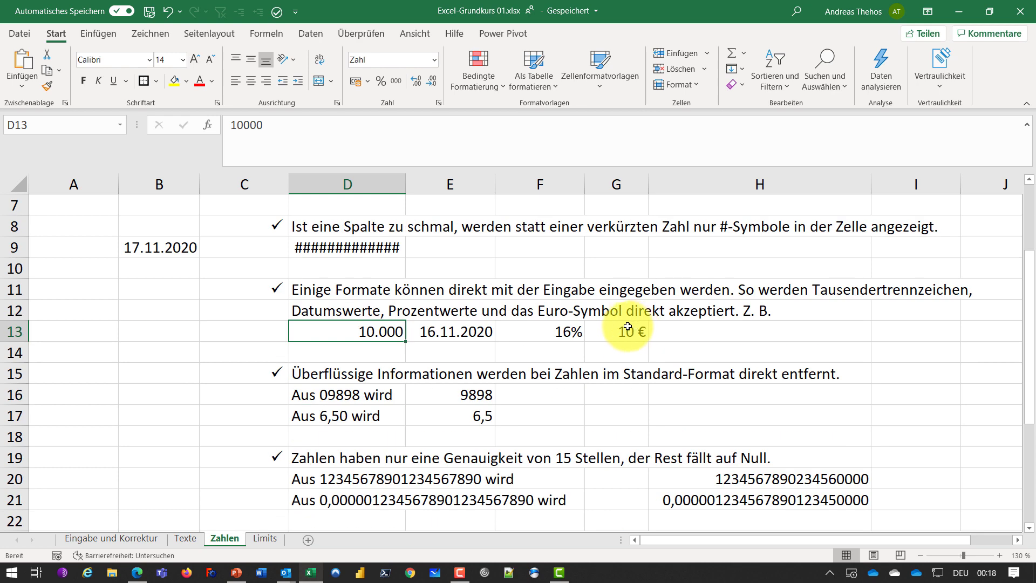
scroll(597, 326, "down", 1)
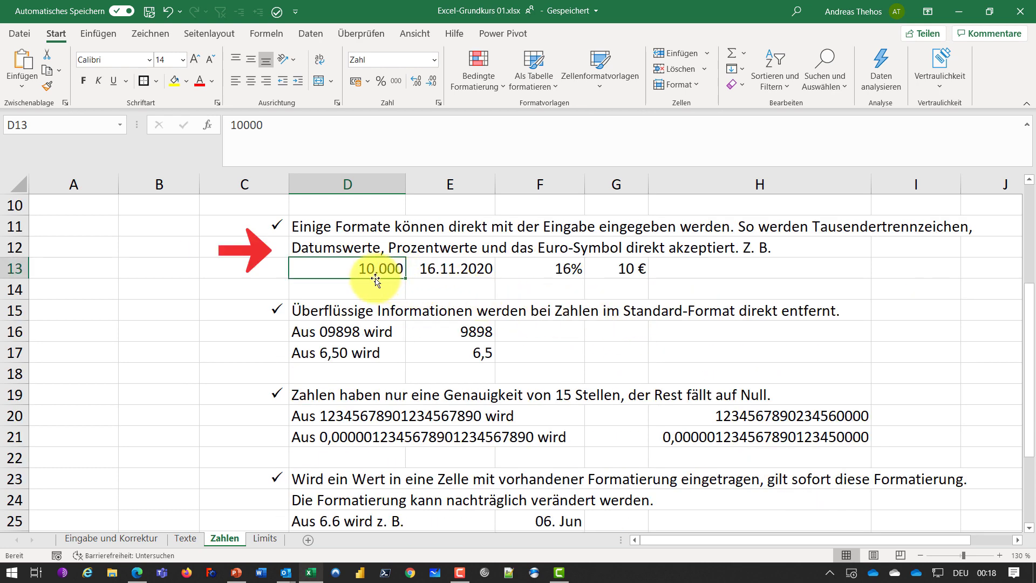
left_click(72, 261)
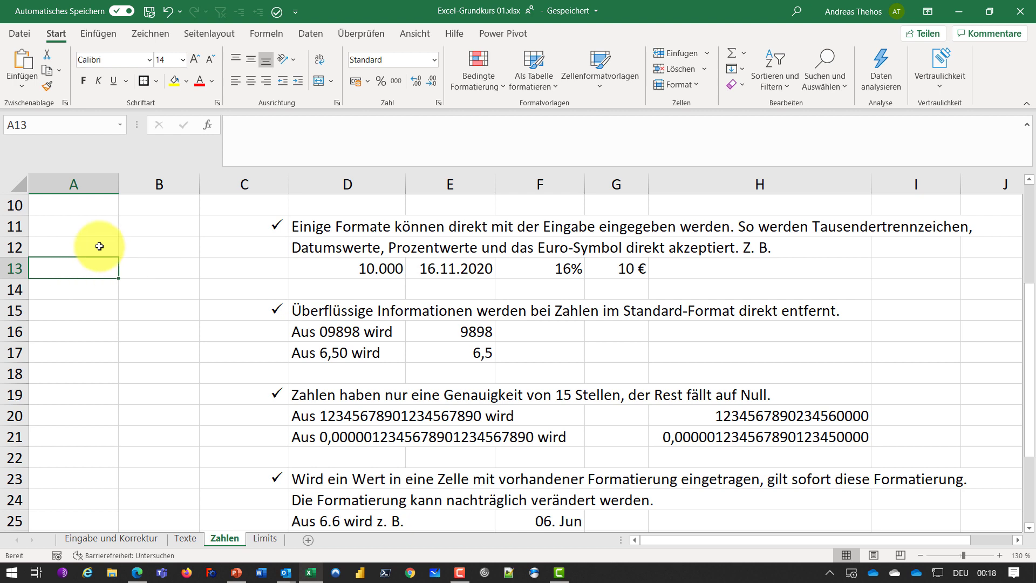
type("10.")
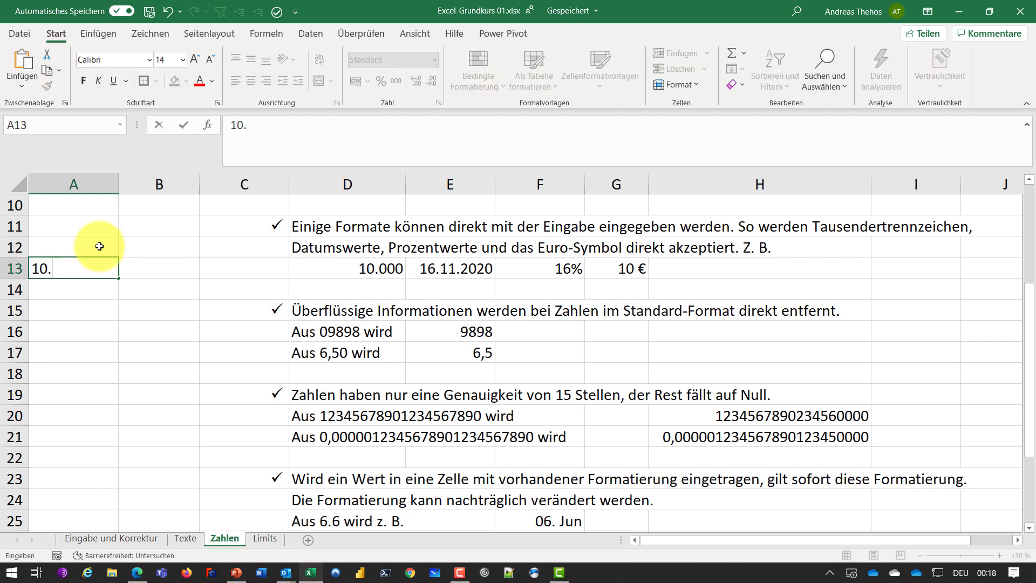
type("000.0")
type("00")
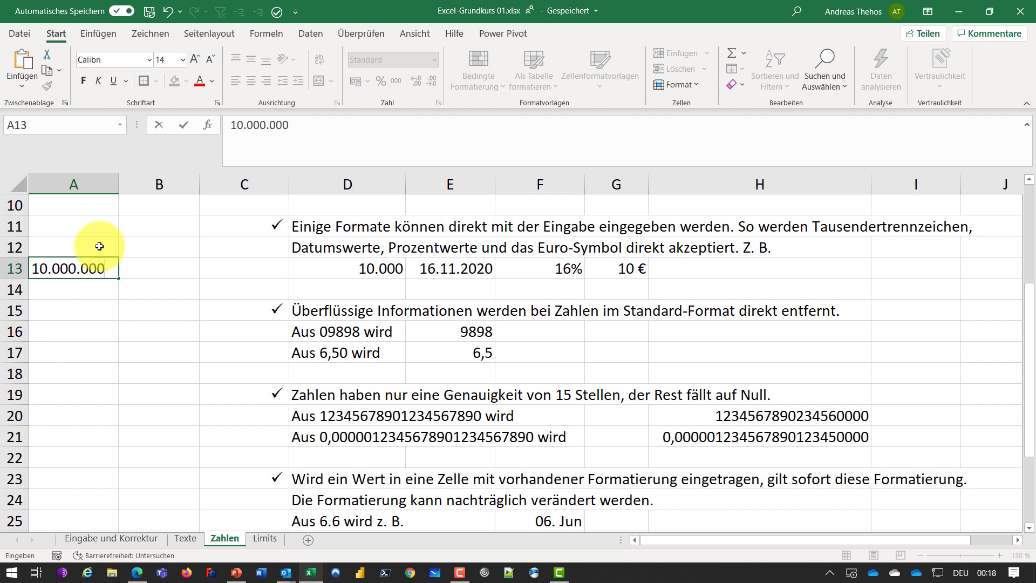
key("Return")
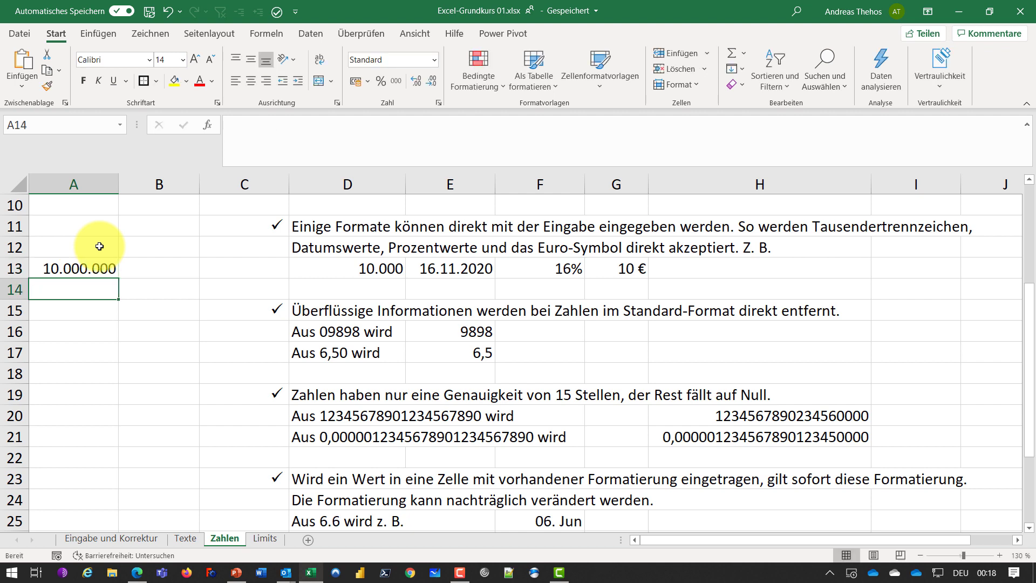
key("Up")
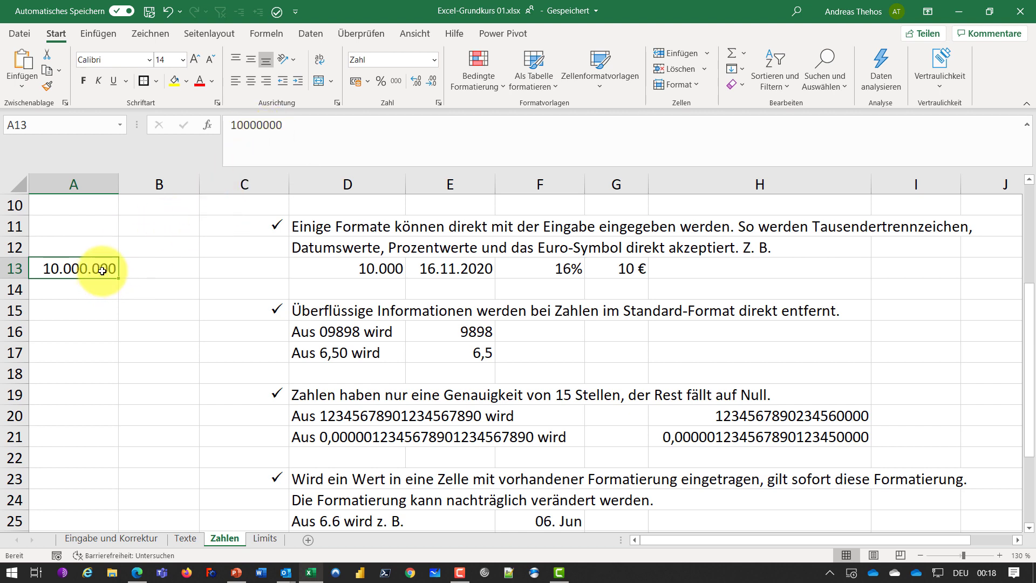
Replace A13 with 8000, shown as 8.000, and compare the number formats of E13, F13 and G13.
type("8000")
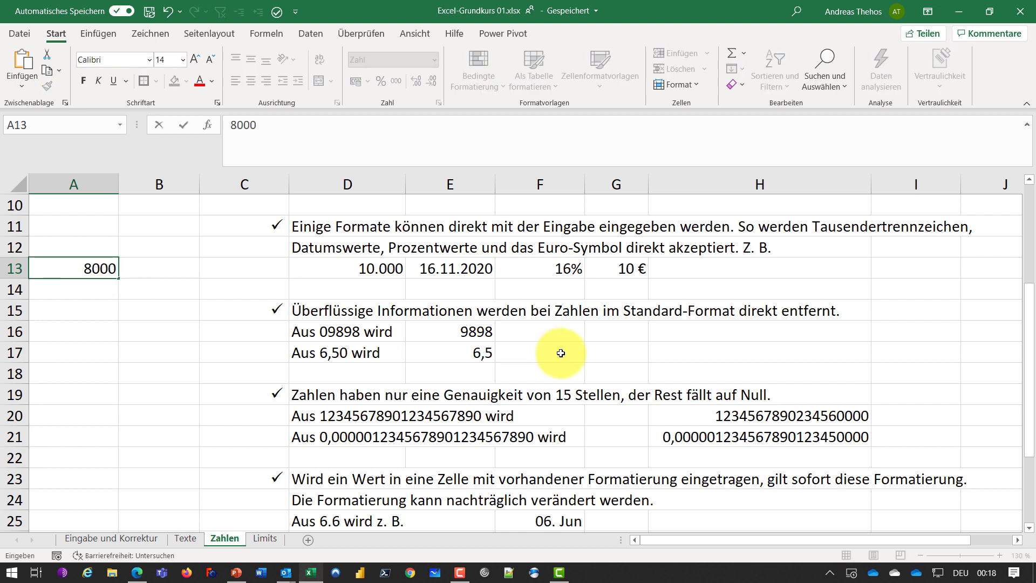
key("Return")
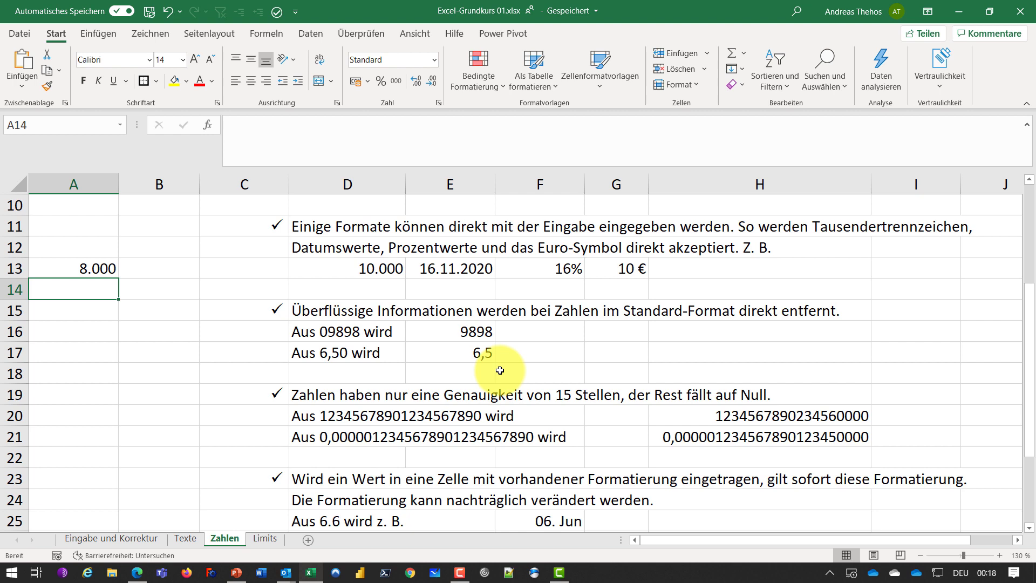
key("Up")
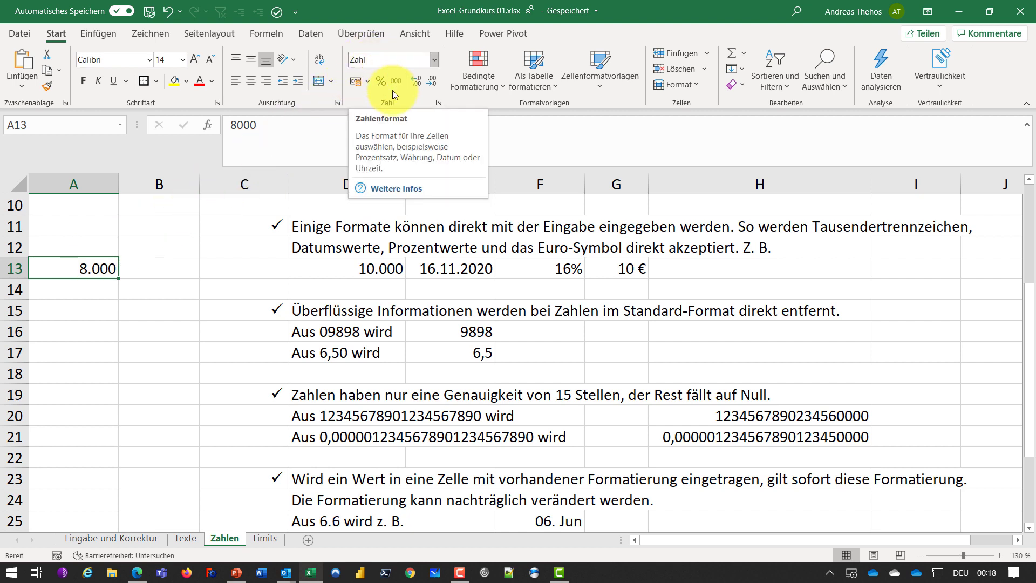
left_click(453, 270)
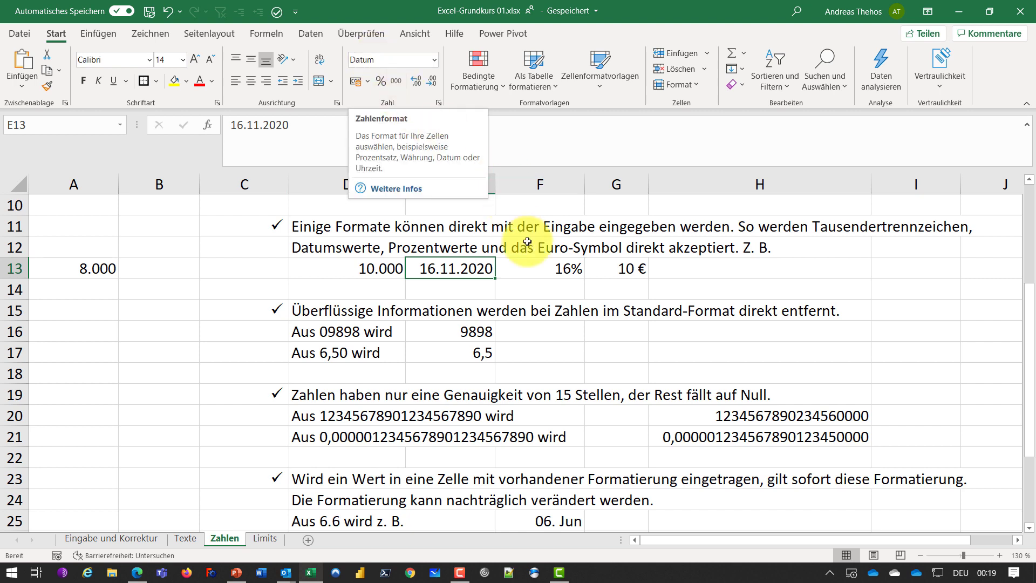
left_click(536, 267)
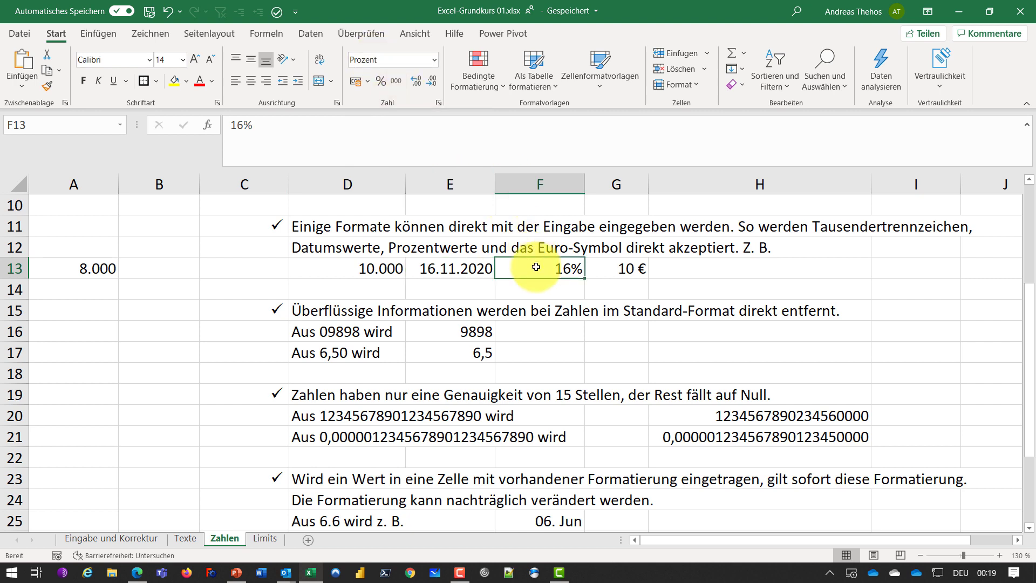
left_click(616, 270)
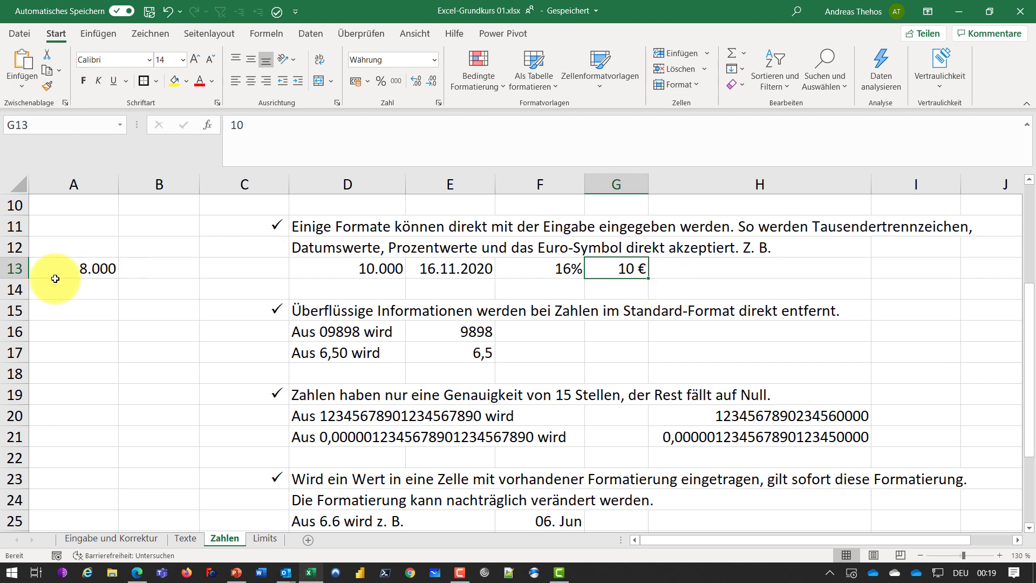
left_click(81, 292)
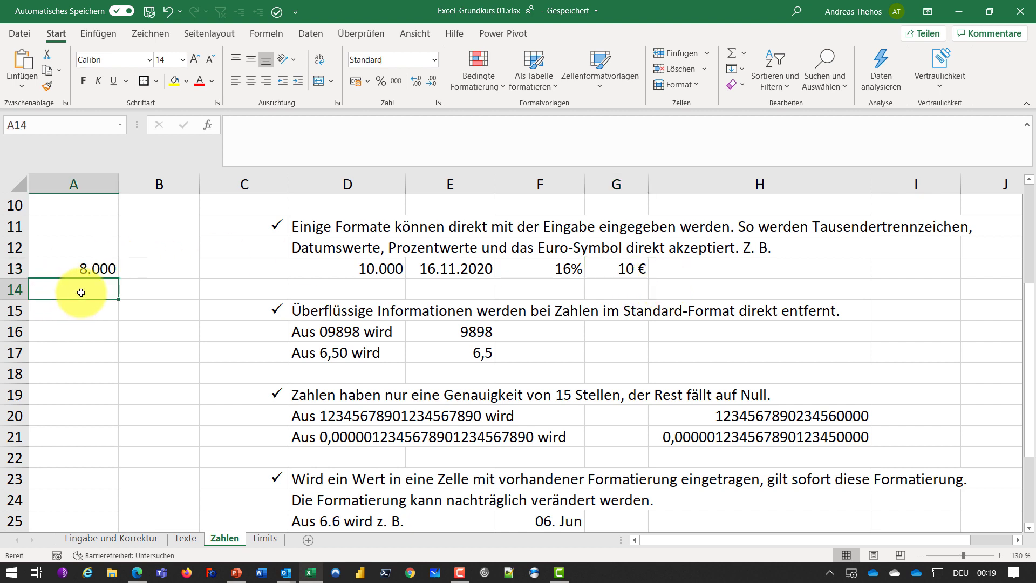
Enter 10 $ in A14, then clear the test entries from A13:A14.
type("10")
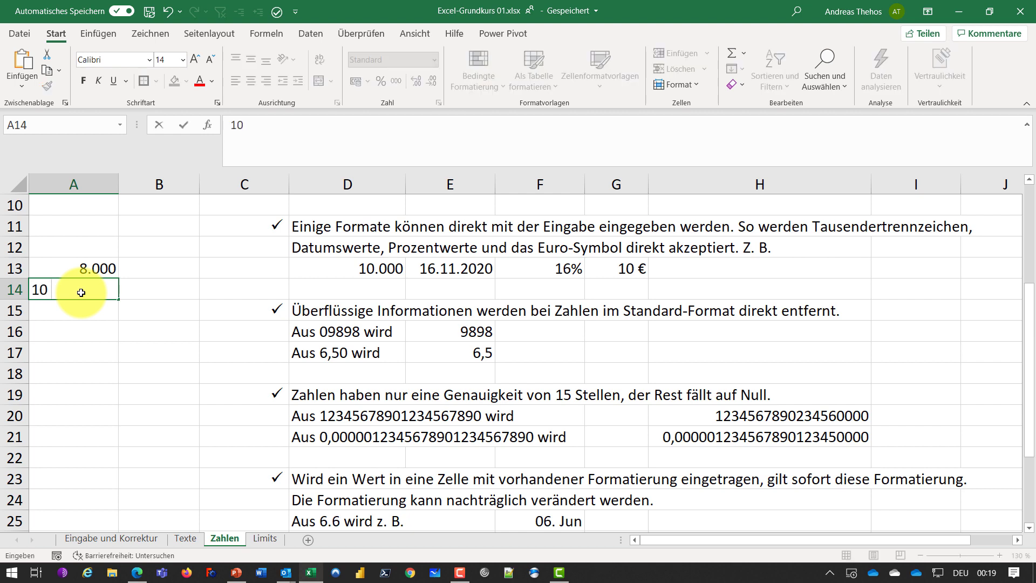
type(" $")
key("Return")
left_click_drag(86, 270, 79, 286)
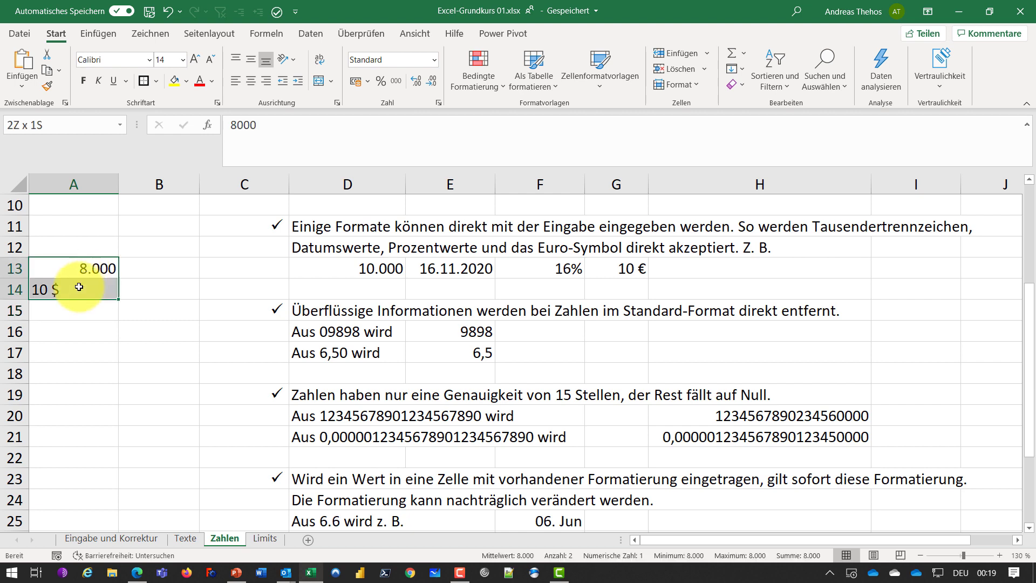
key("Delete")
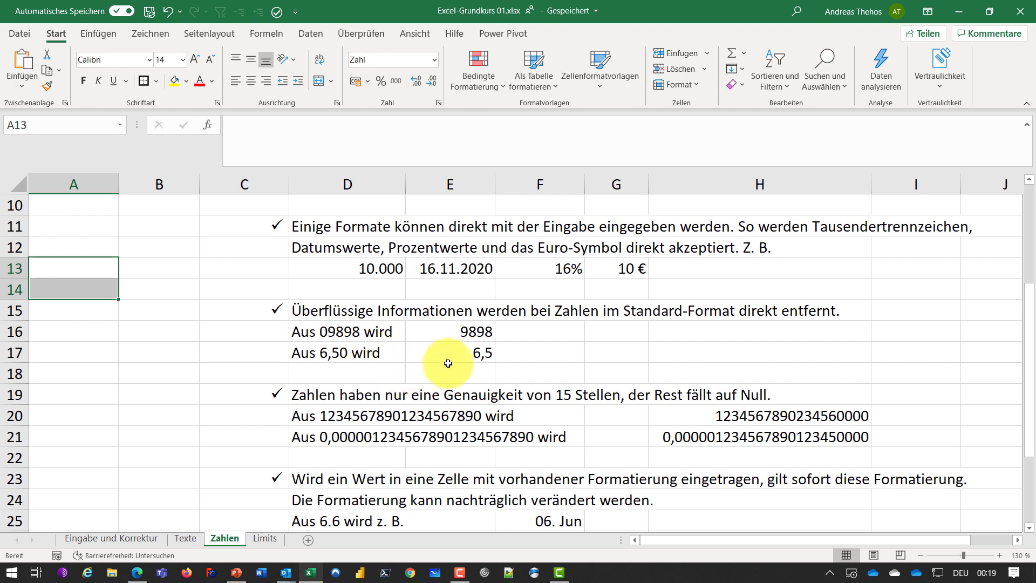
left_click(64, 350)
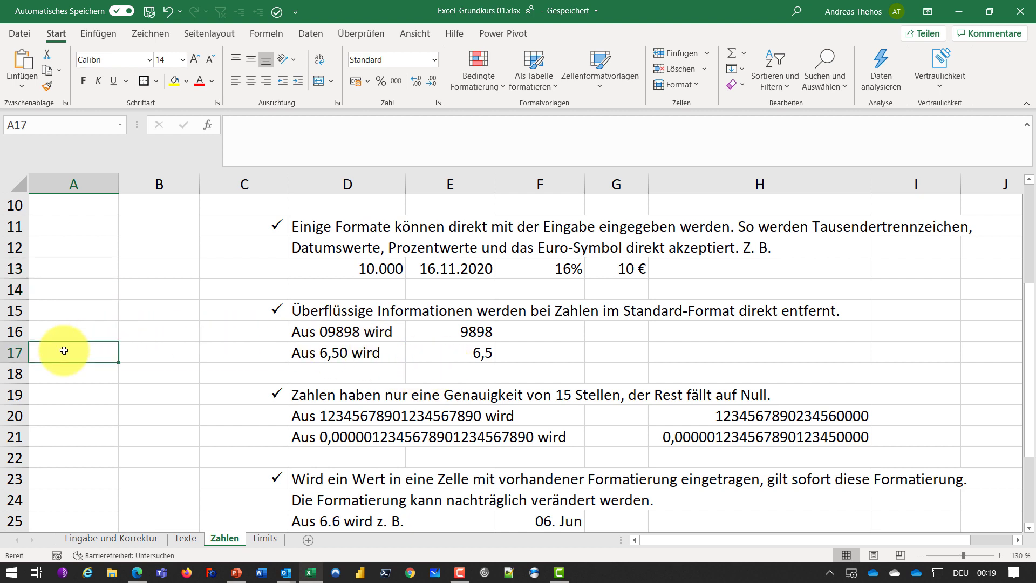
type("6,000")
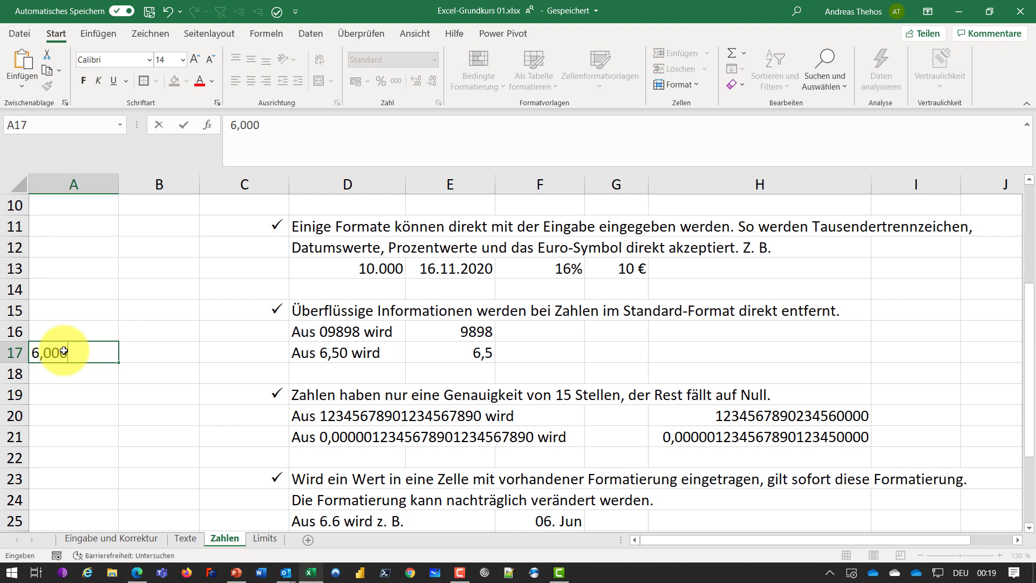
key("Return")
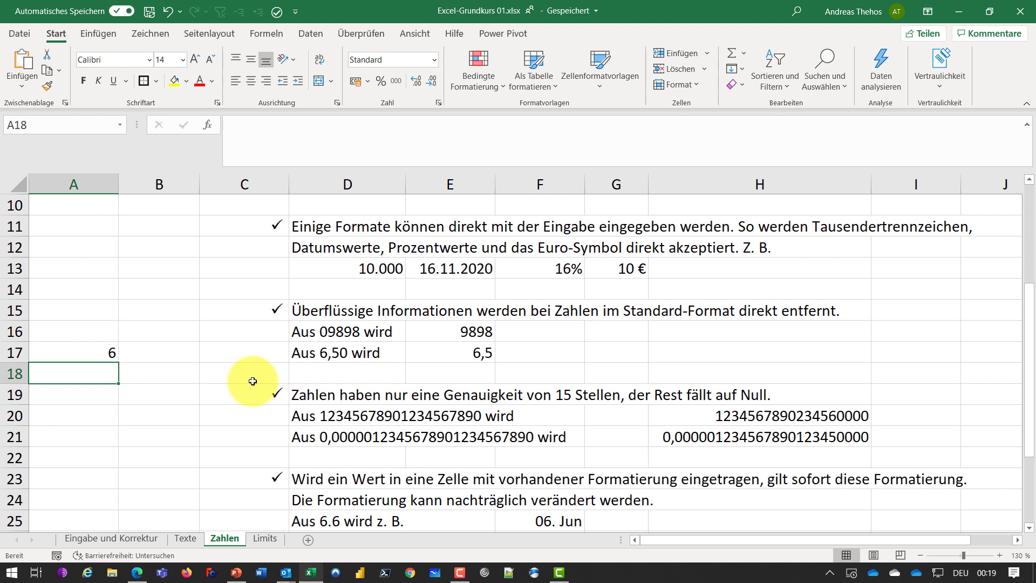
key("Up")
key("Delete")
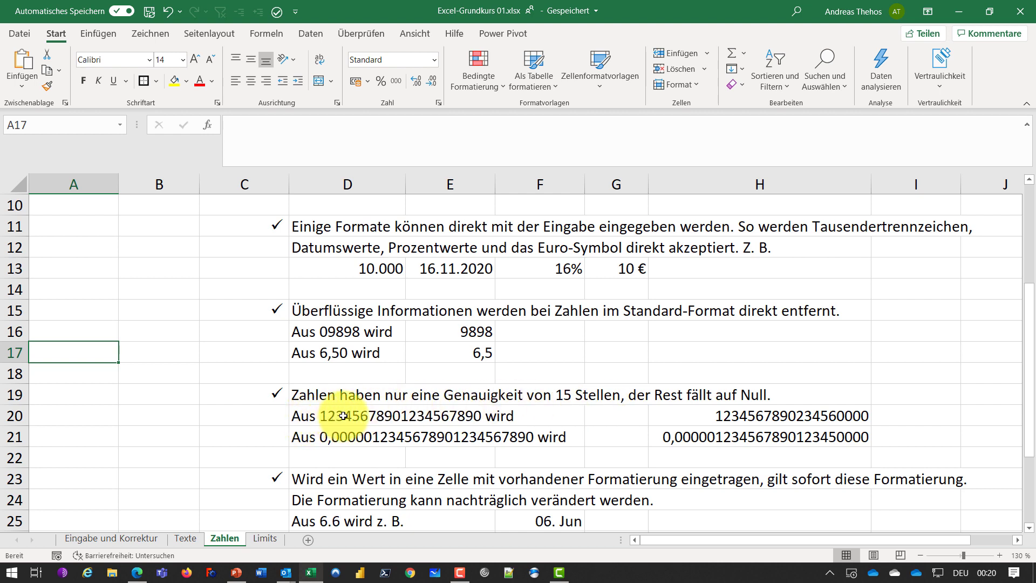
Erase the existing long number from H20.
left_click(719, 416)
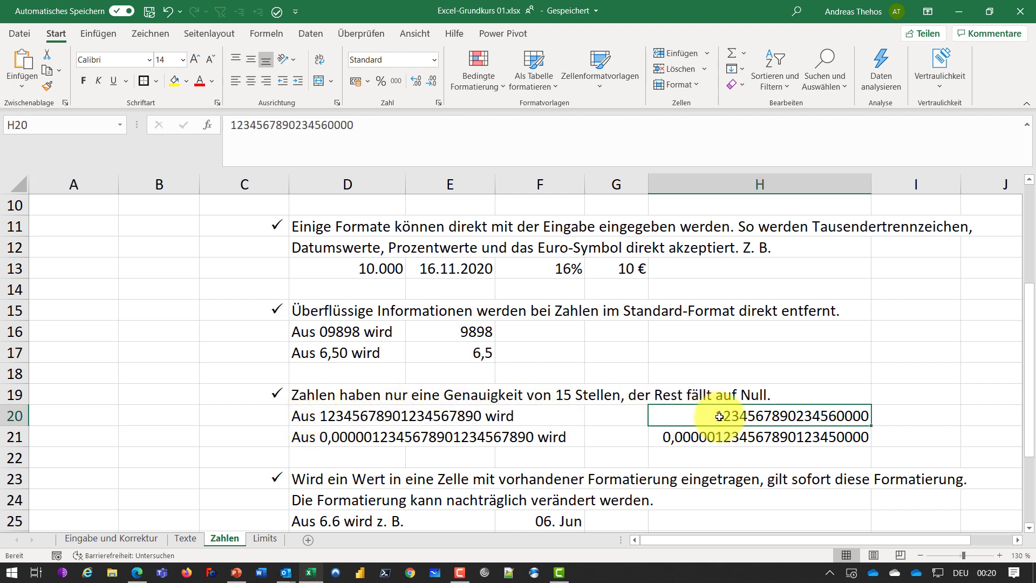
left_click(296, 126)
type("1")
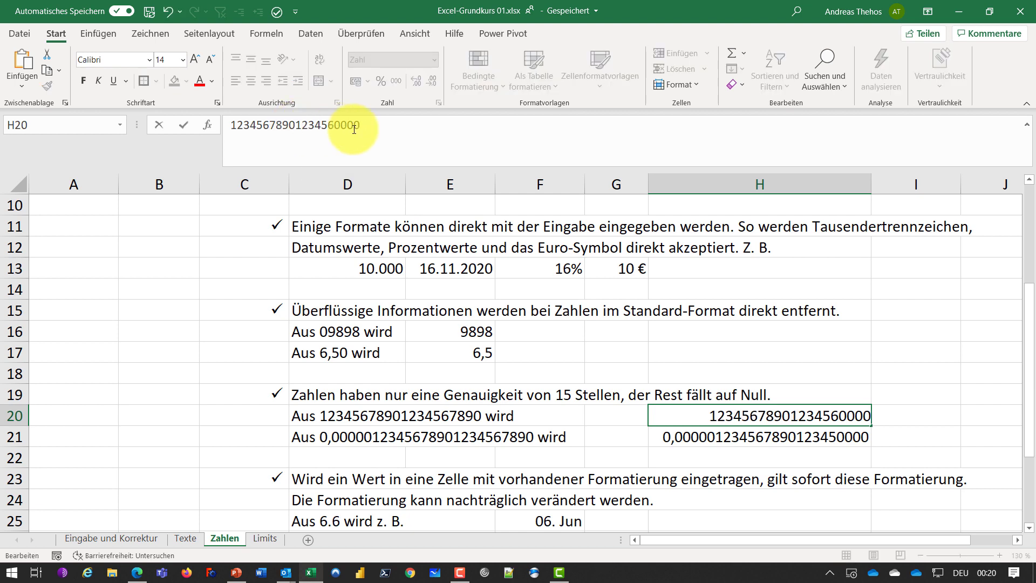
key("BackSpace")
key("BackSpace")
key("BackSpace")
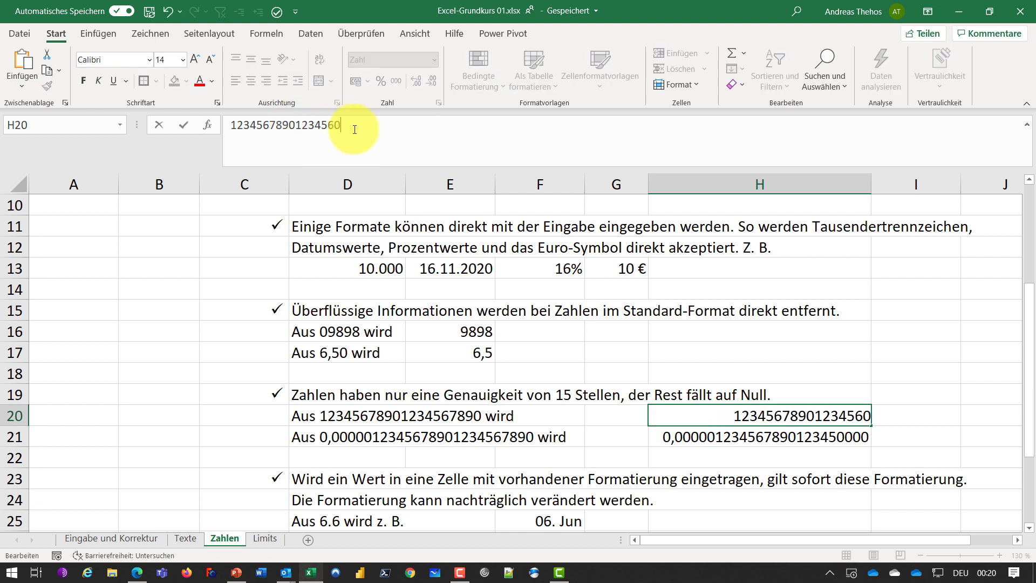
key("BackSpace")
key("BackSpace")
key("BackSpace")
key("BackSpace")
key("BackSpace")
key("BackSpace")
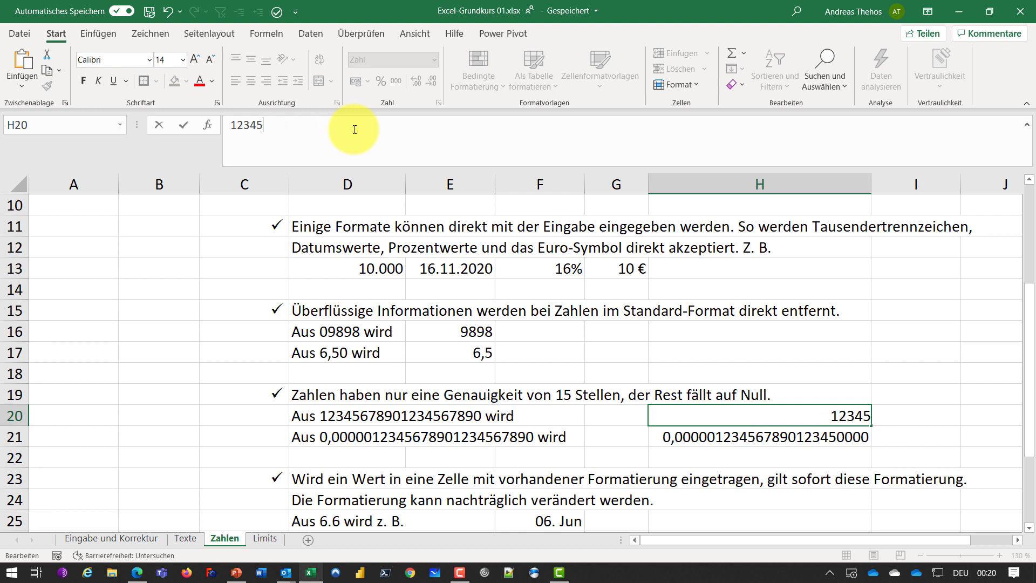
key("BackSpace")
key("BackSpace")
key("BackSpace")
key("Return")
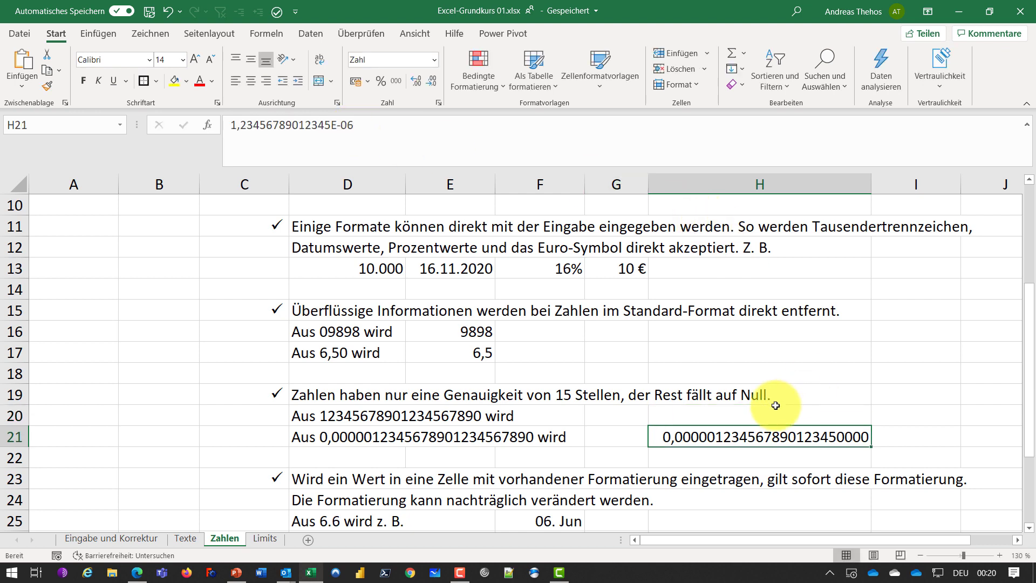
left_click(769, 412)
type("123456")
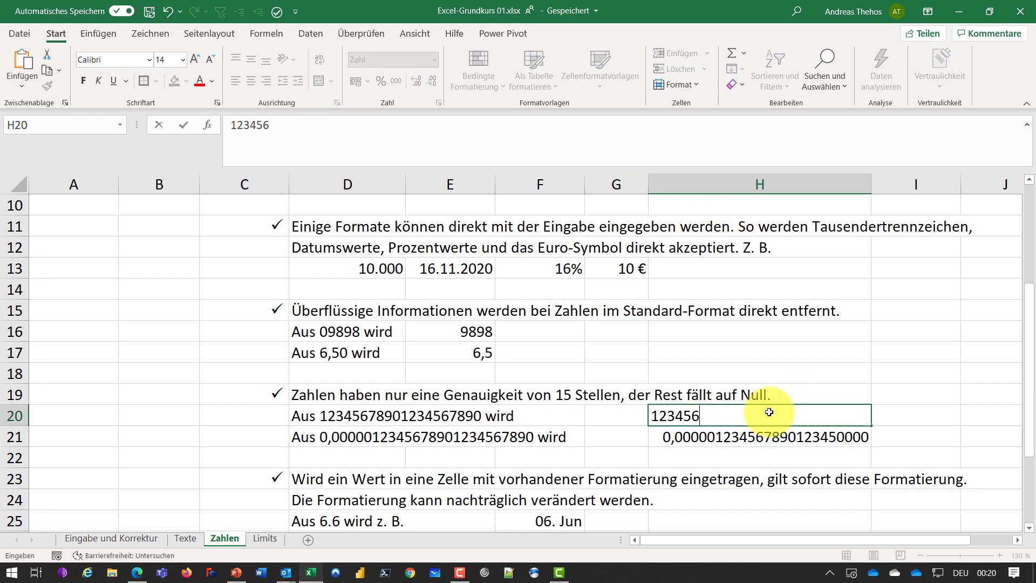
type("789012345678")
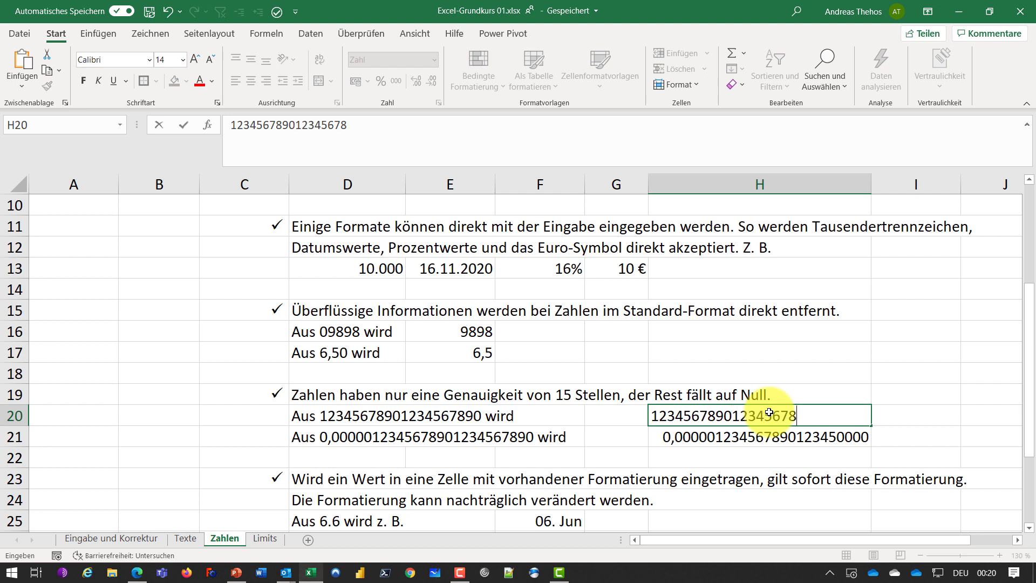
type("90")
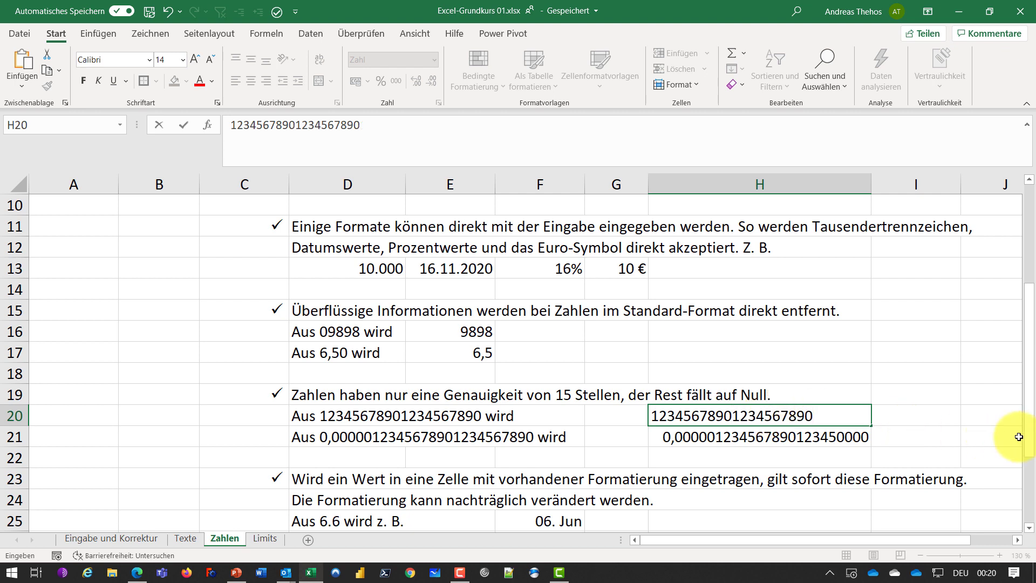
key("Return")
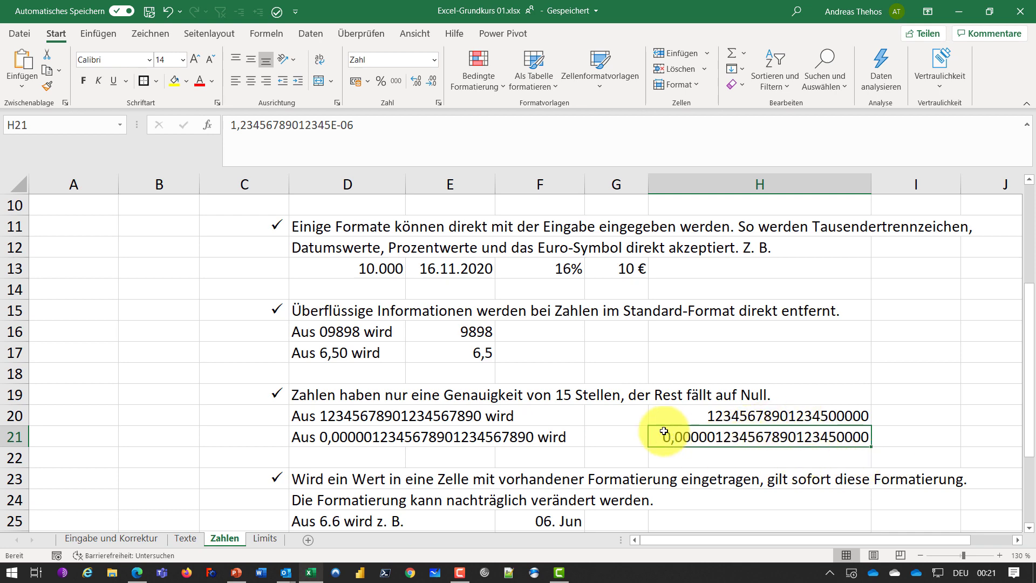
scroll(656, 416, "down", 1)
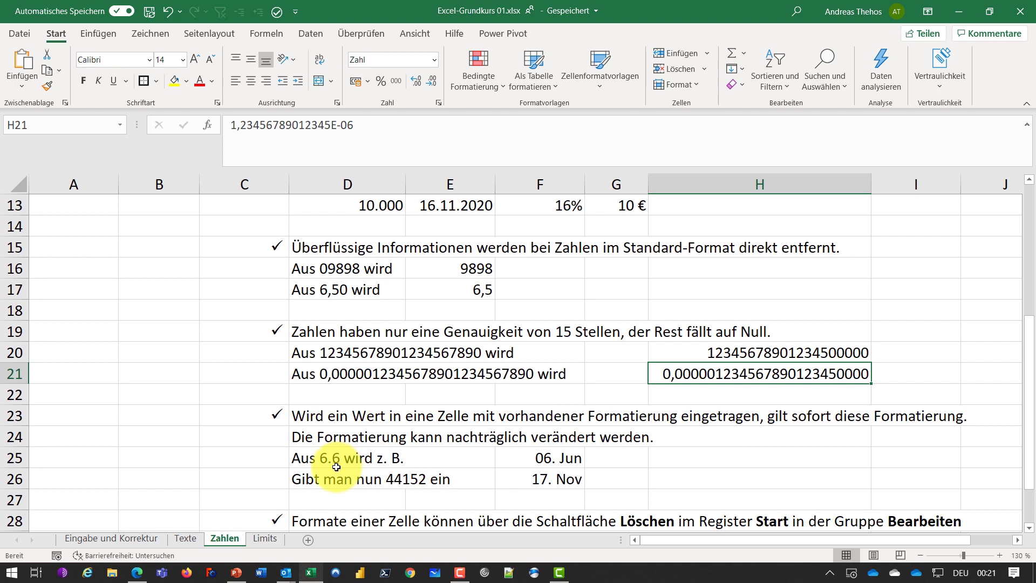
Enter 6.6 in A25, see it become the date 06. Jun, then clear it.
left_click(81, 457)
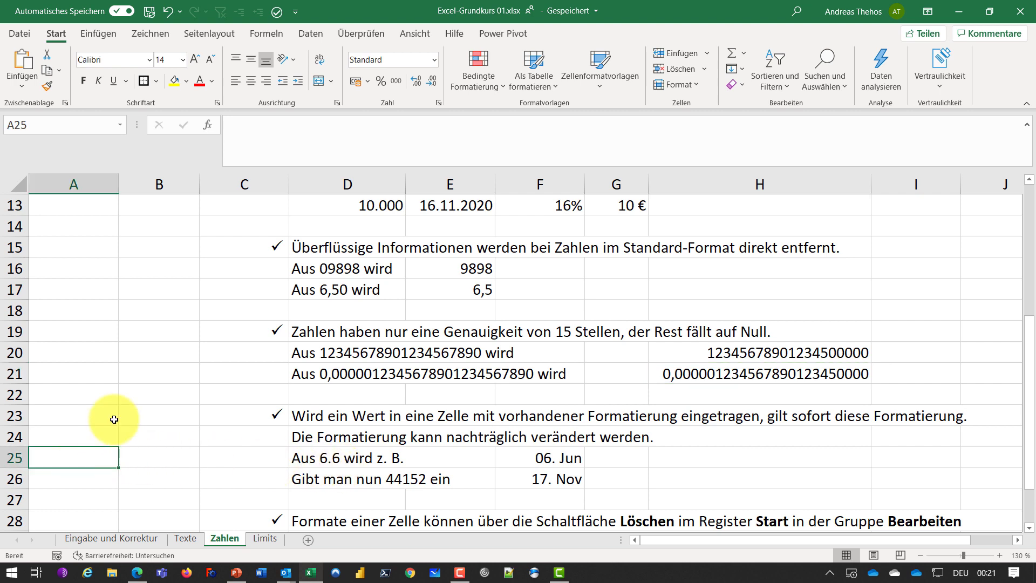
type("6.")
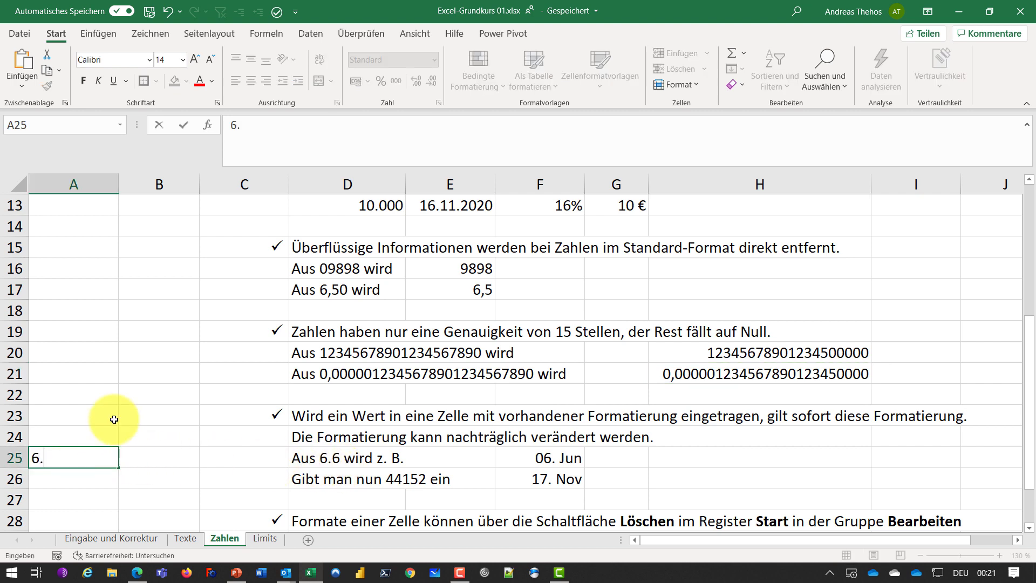
type("6")
key("Return")
key("Up")
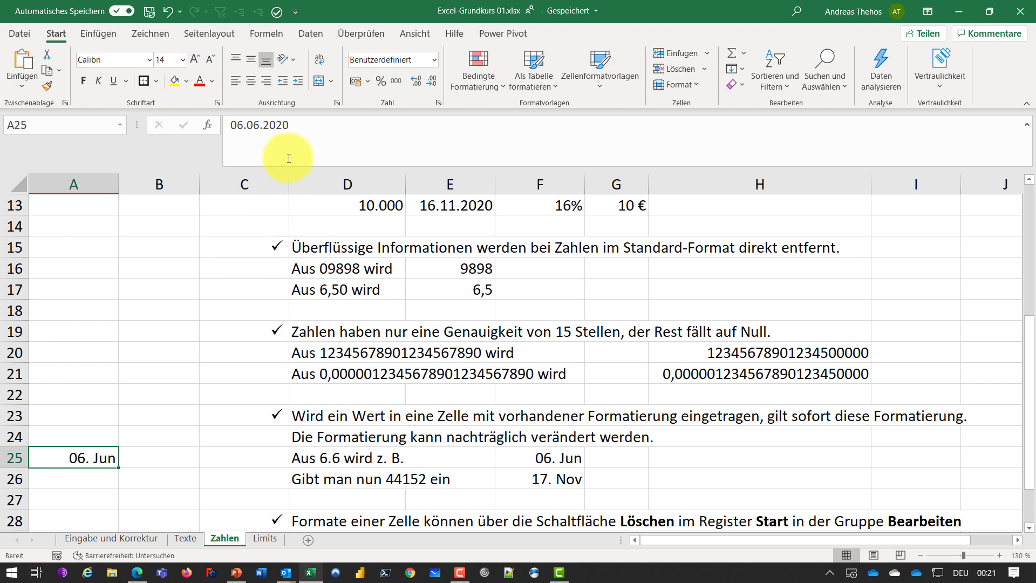
double_click(92, 457)
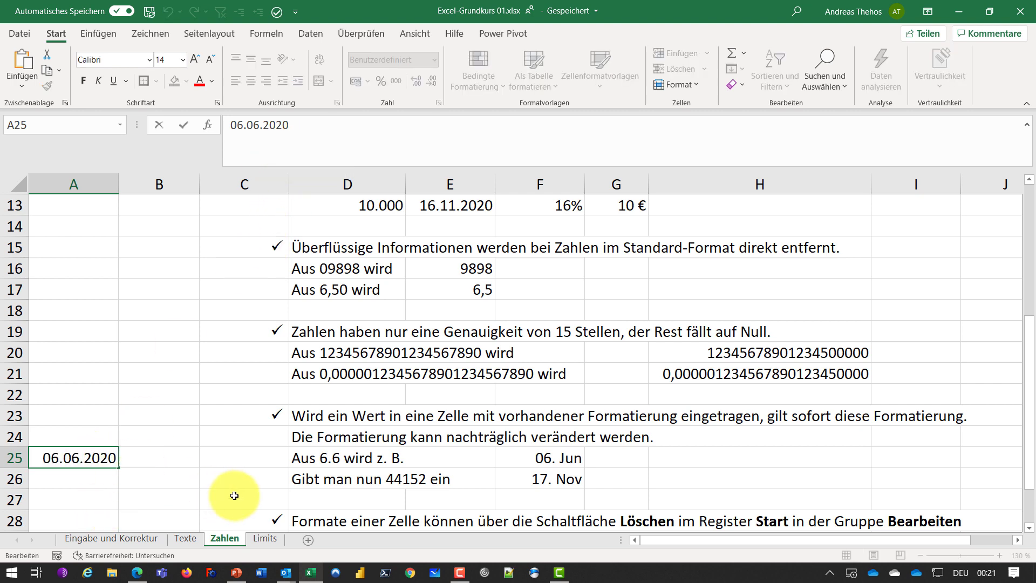
key("Return")
key("Up")
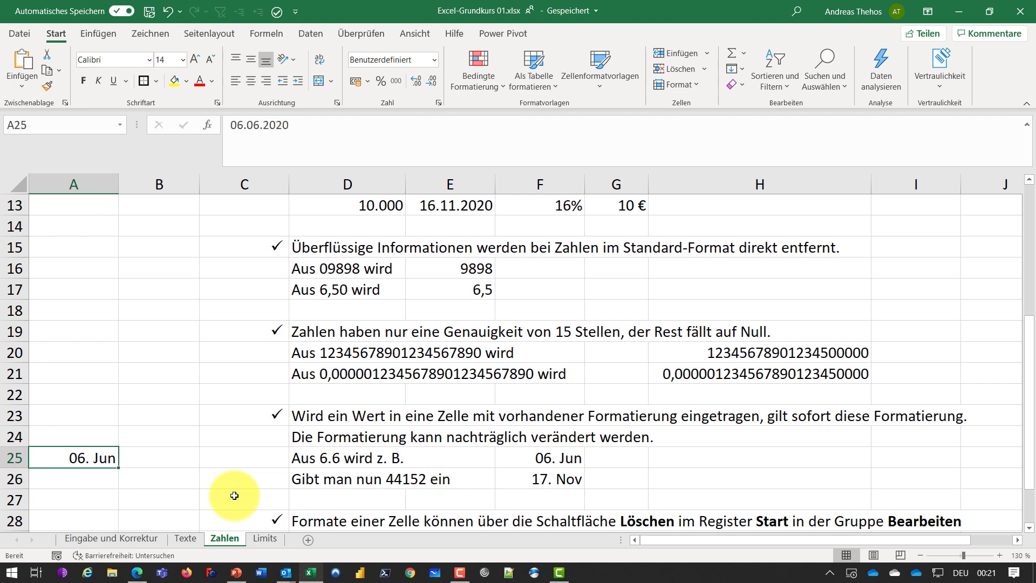
key("Delete")
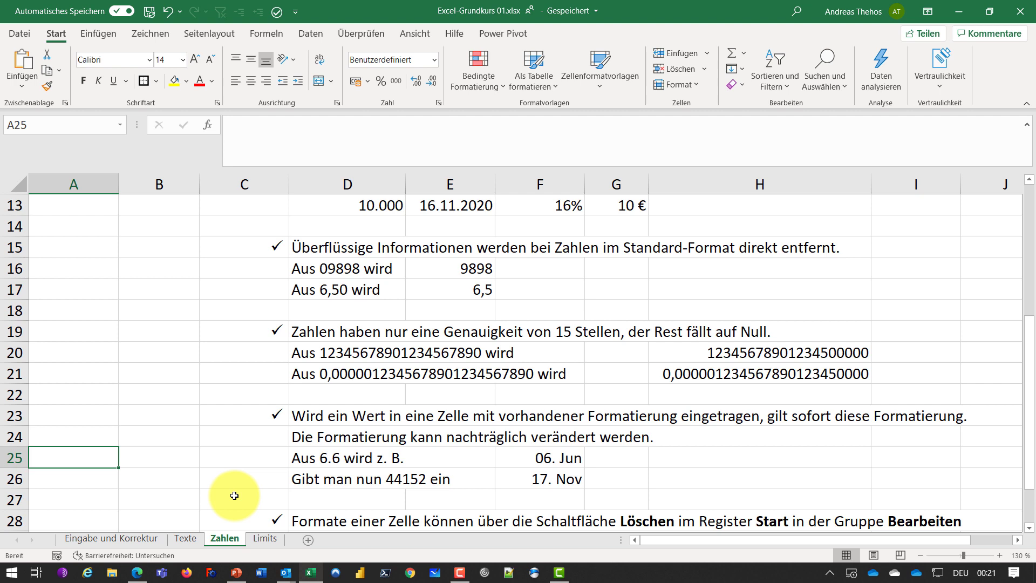
Enter 70000 in A25 and inspect its stored date 25.08.2091.
type("7000")
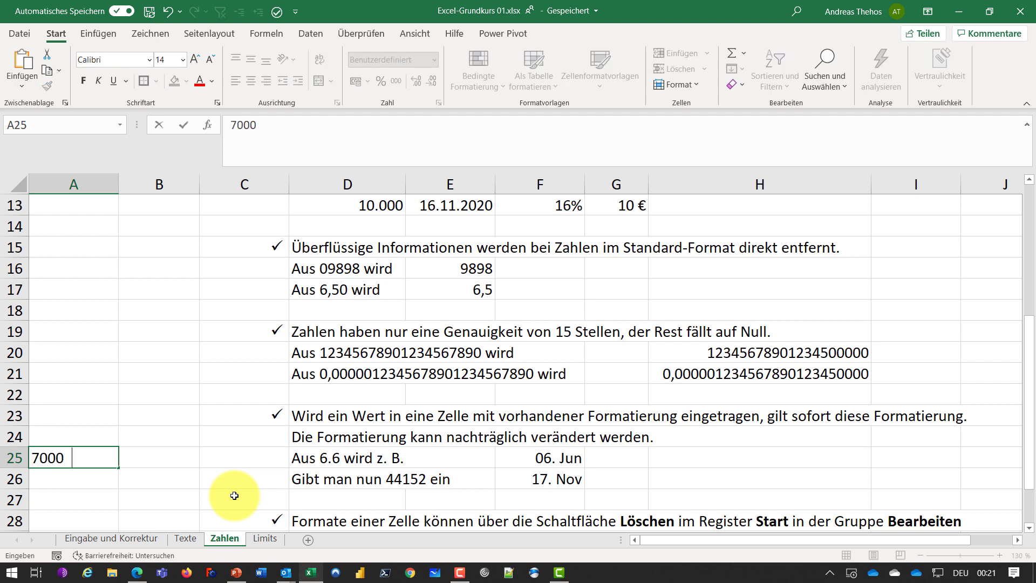
type("0")
key("Return")
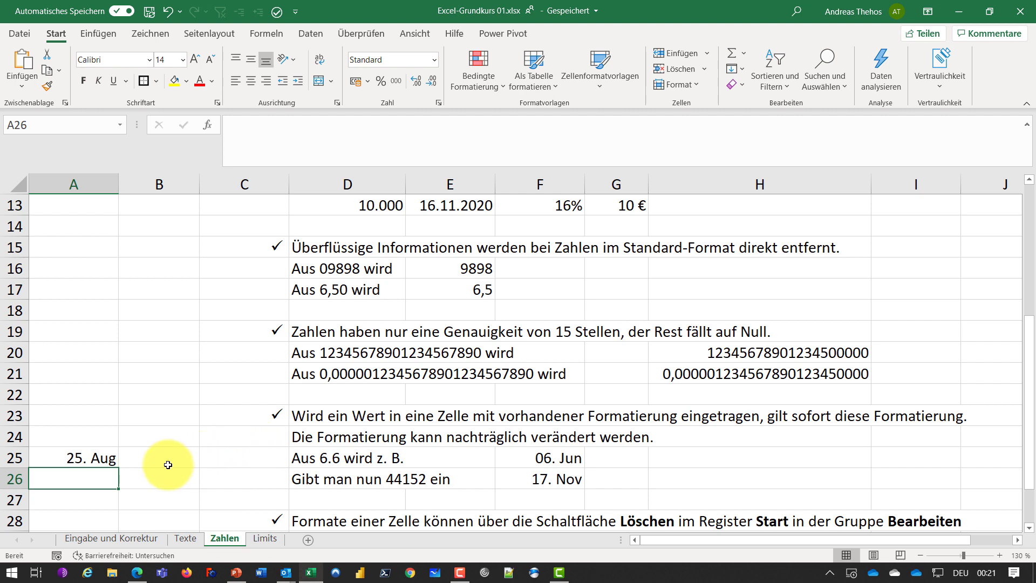
left_click(102, 458)
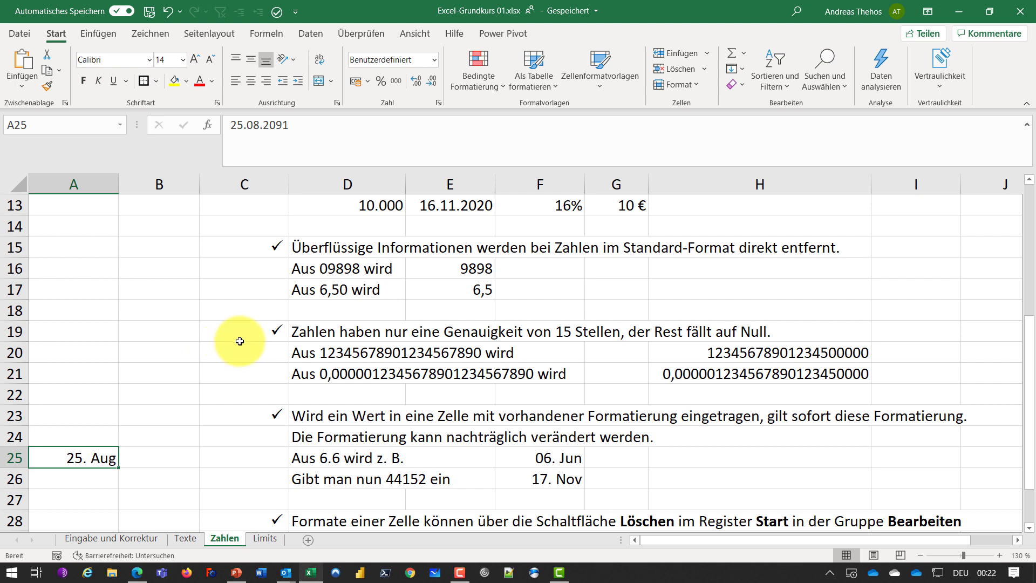
Remove only A25's date formatting with Löschen > Formate löschen.
left_click(737, 85)
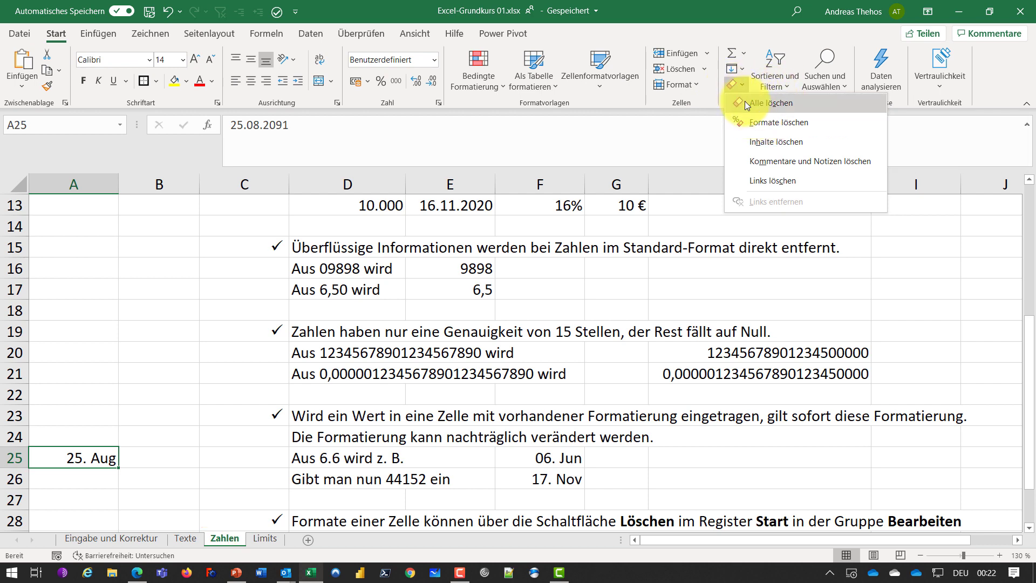
left_click(750, 122)
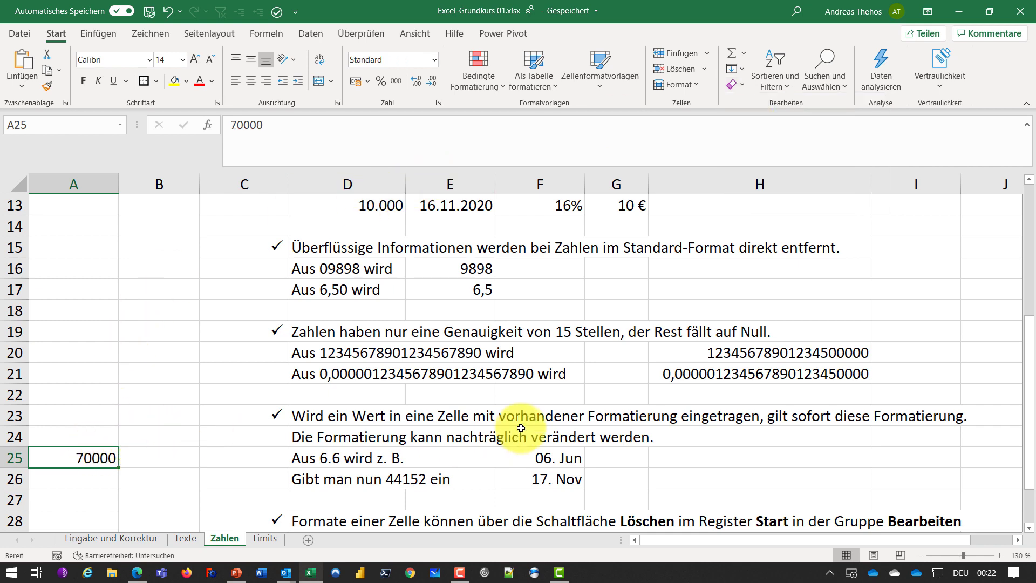
scroll(507, 421, "down", 1)
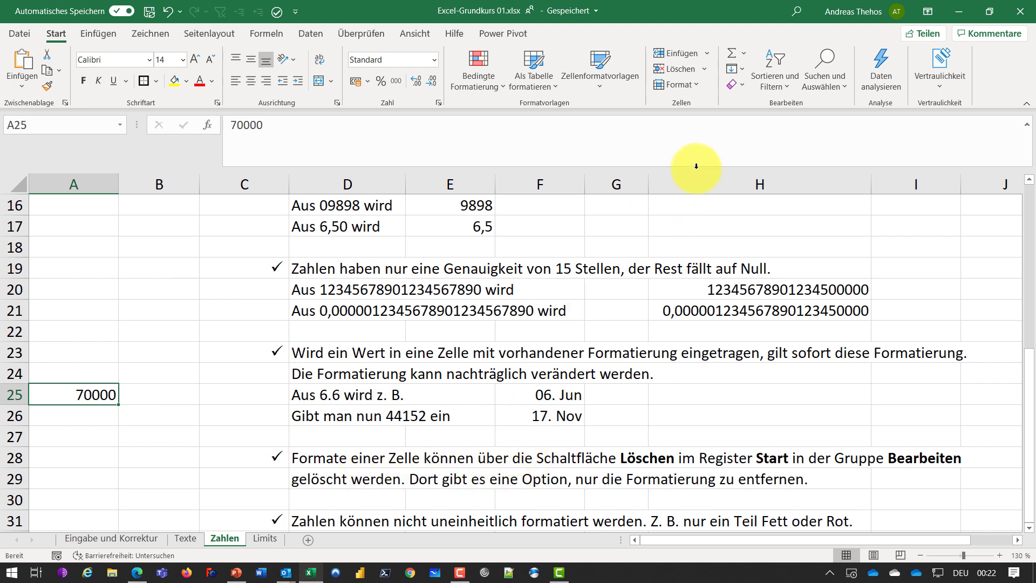
Remove A25's 70000 value with Löschen > Inhalte löschen.
left_click(742, 85)
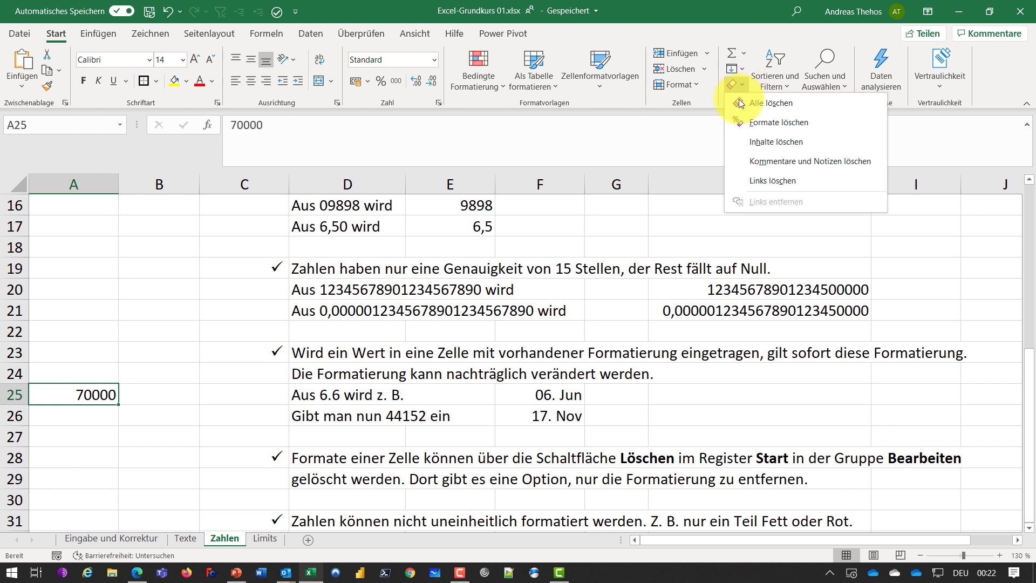
left_click(732, 135)
scroll(596, 363, "down", 1)
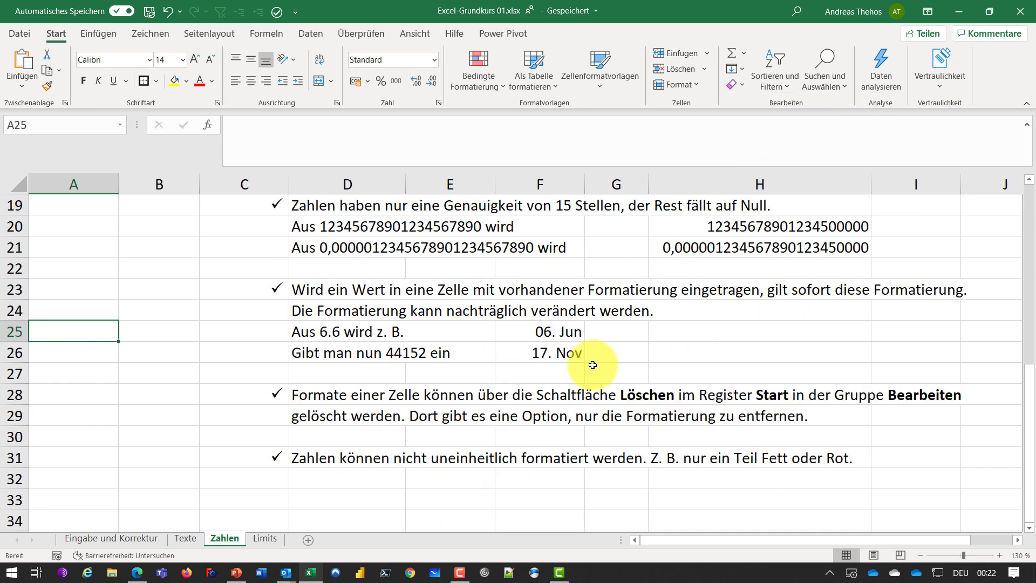
scroll(558, 372, "down", 1)
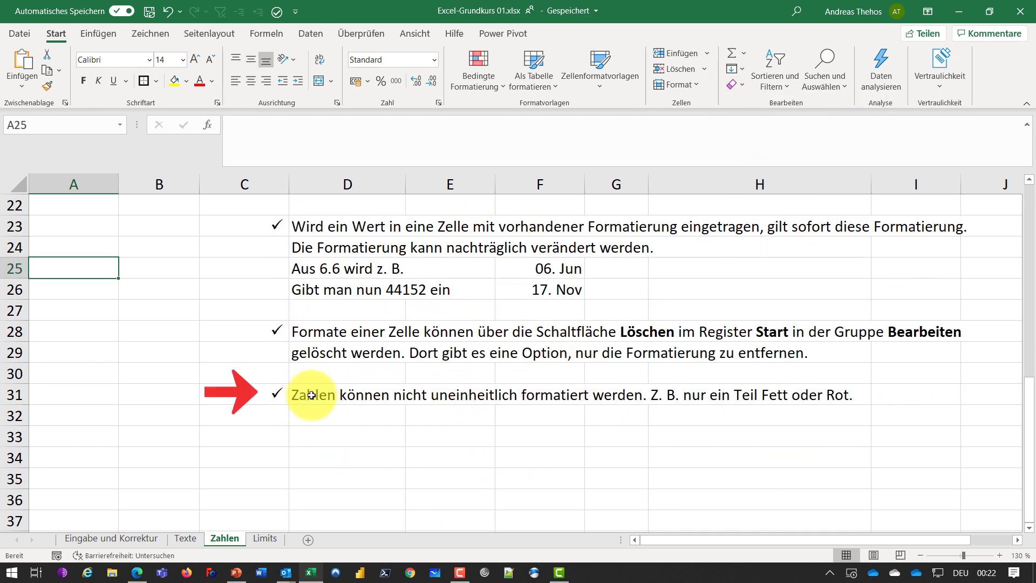
Enter 32342 in D33, then edit it to -32342.
left_click(346, 434)
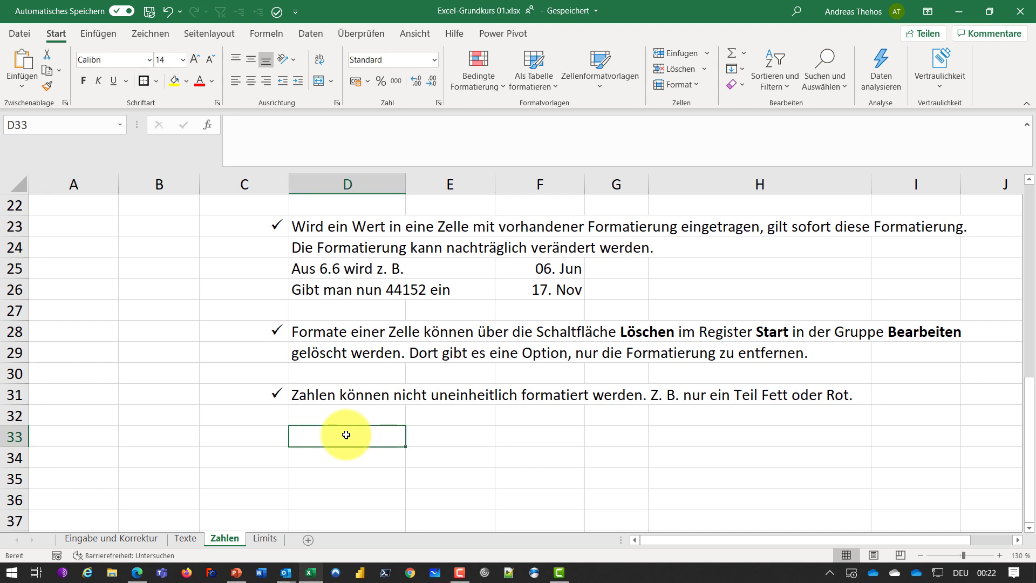
type("3234")
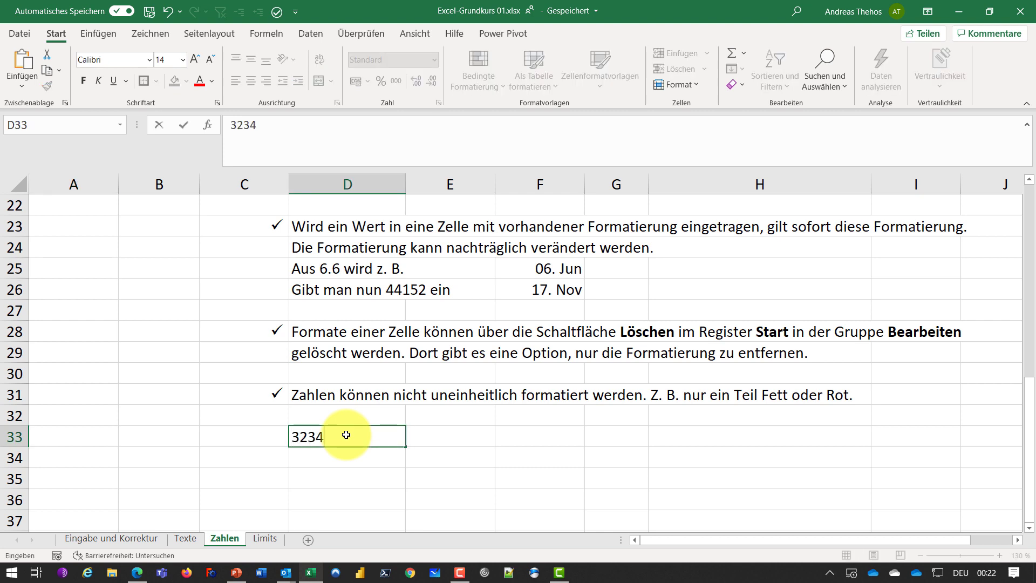
type("2")
key("Return")
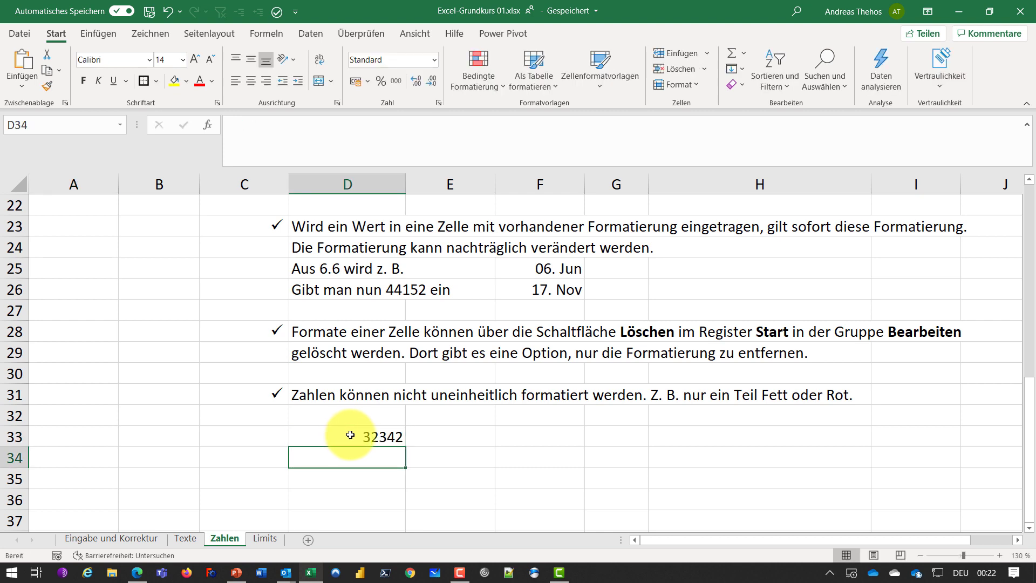
left_click(350, 434)
double_click(350, 434)
type("-")
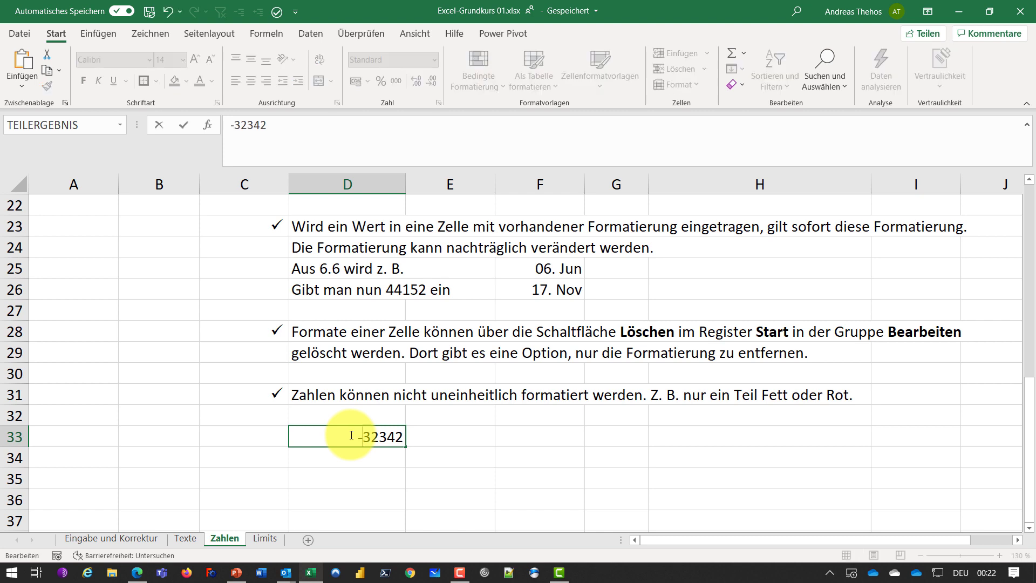
key("Return")
Apply euro currency format to D33, then enter 4567 and -238, shown as red -238,00 €.
left_click(351, 435)
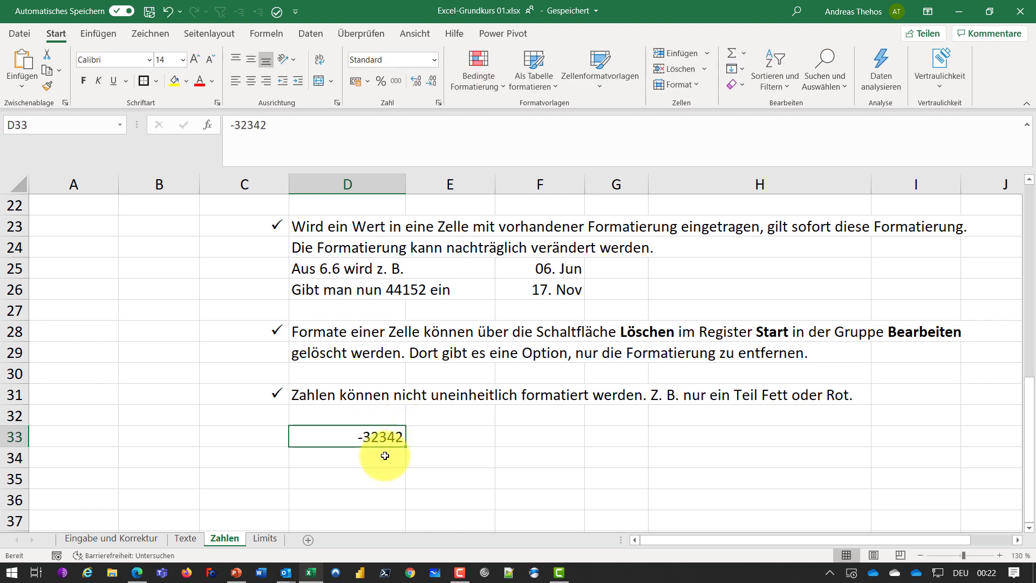
key("ctrl+shift+4")
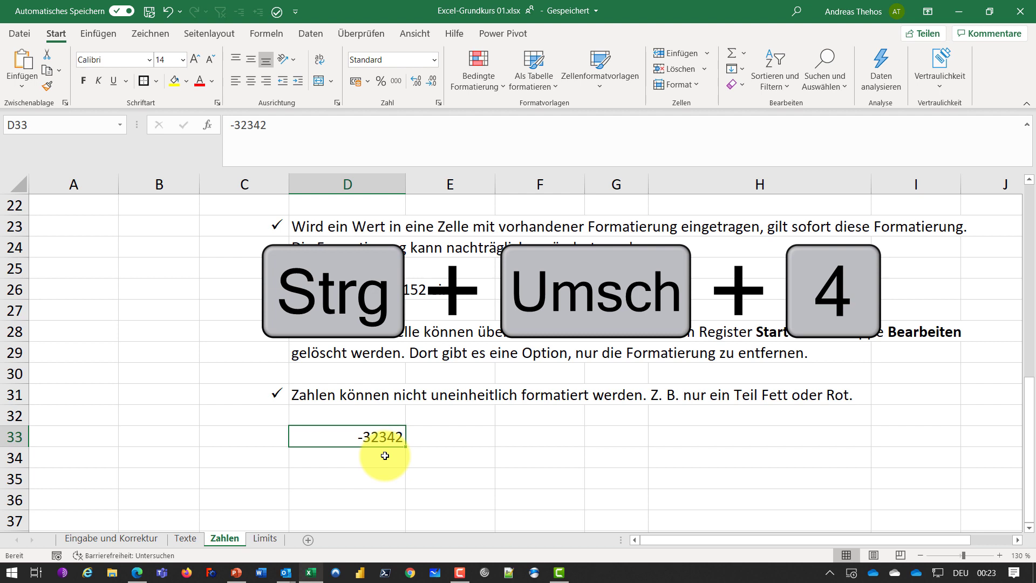
key("ctrl+shift+4")
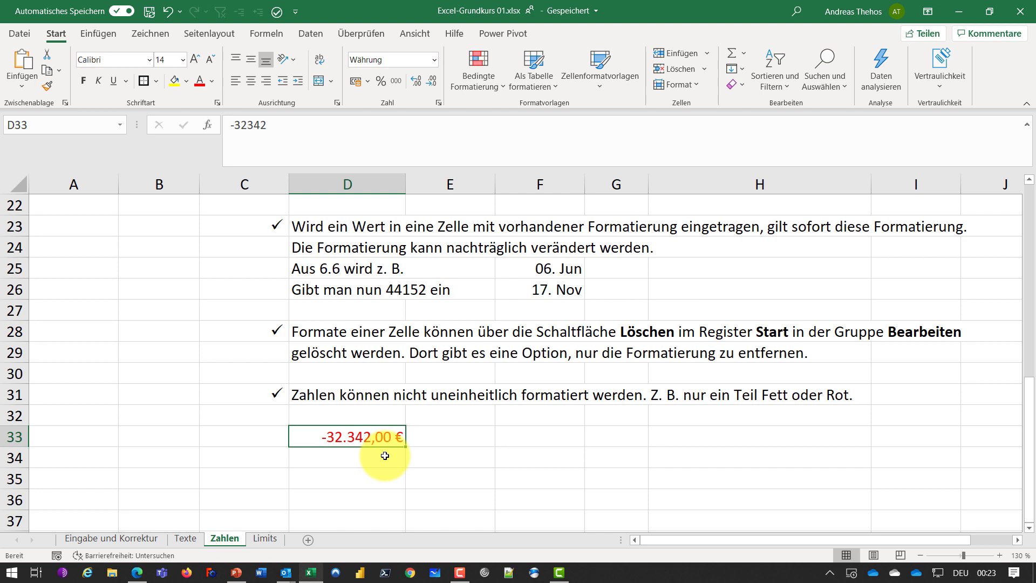
type("4567")
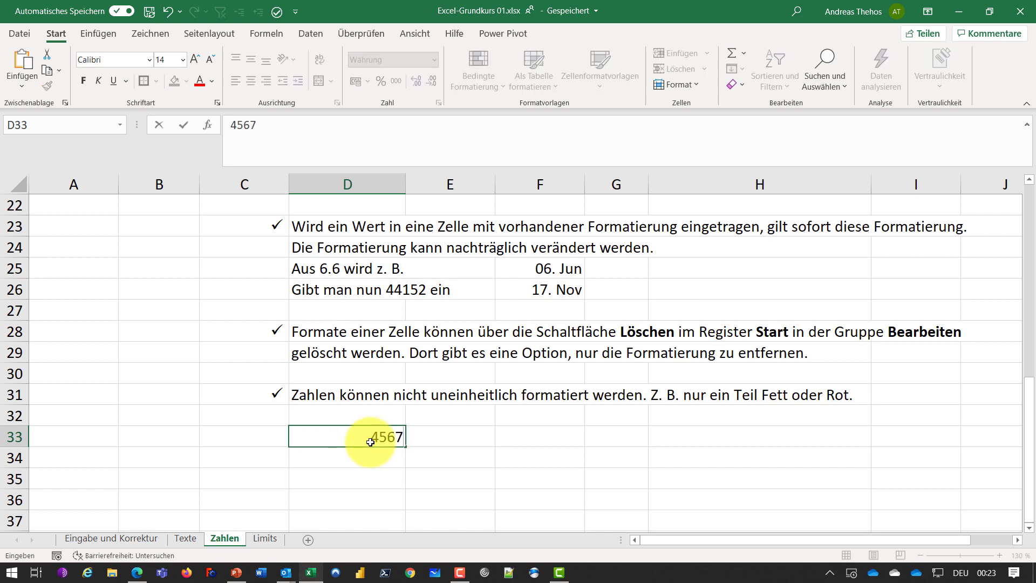
key("Return")
left_click(370, 442)
type("-")
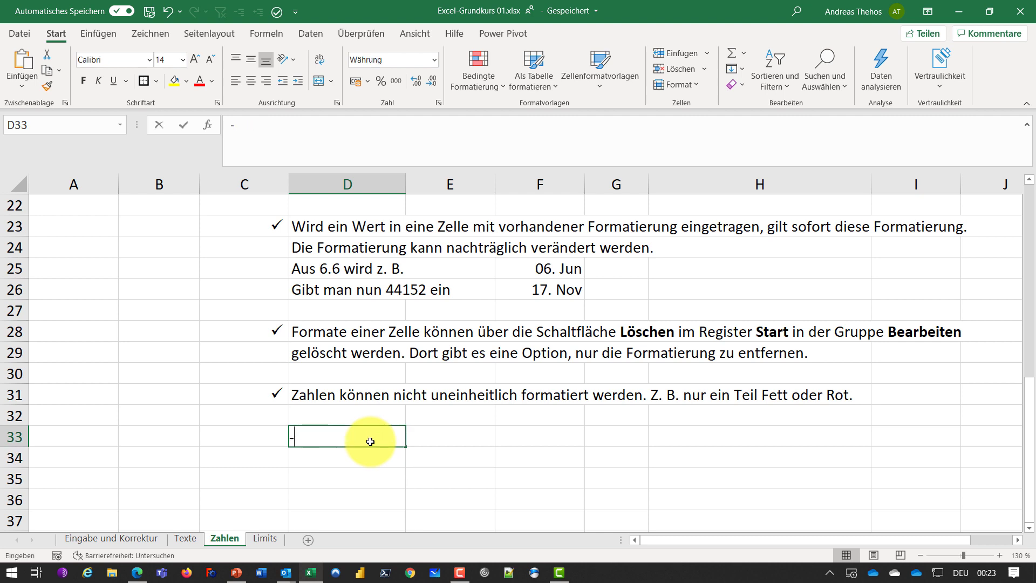
type("238")
key("Return")
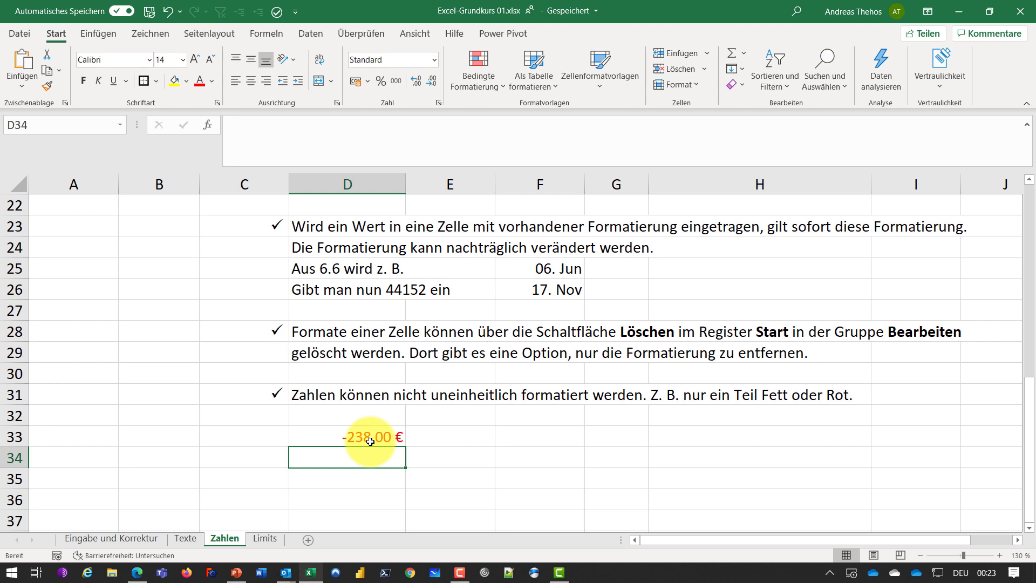
Switch to the Limits sheet and review the limits in C8–C11: characters, formula length, line breaks, undo steps.
left_click(263, 539)
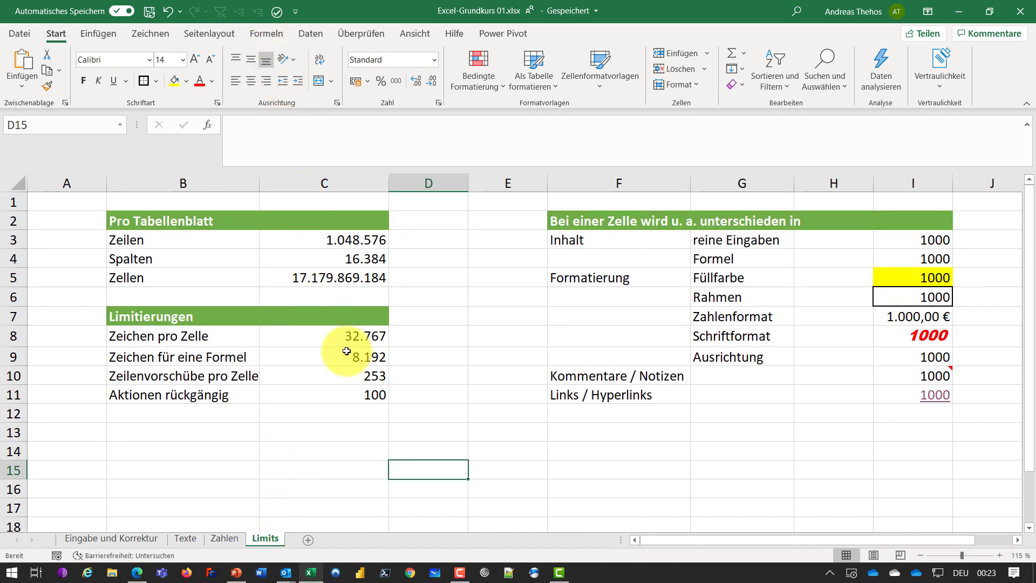
left_click(362, 335)
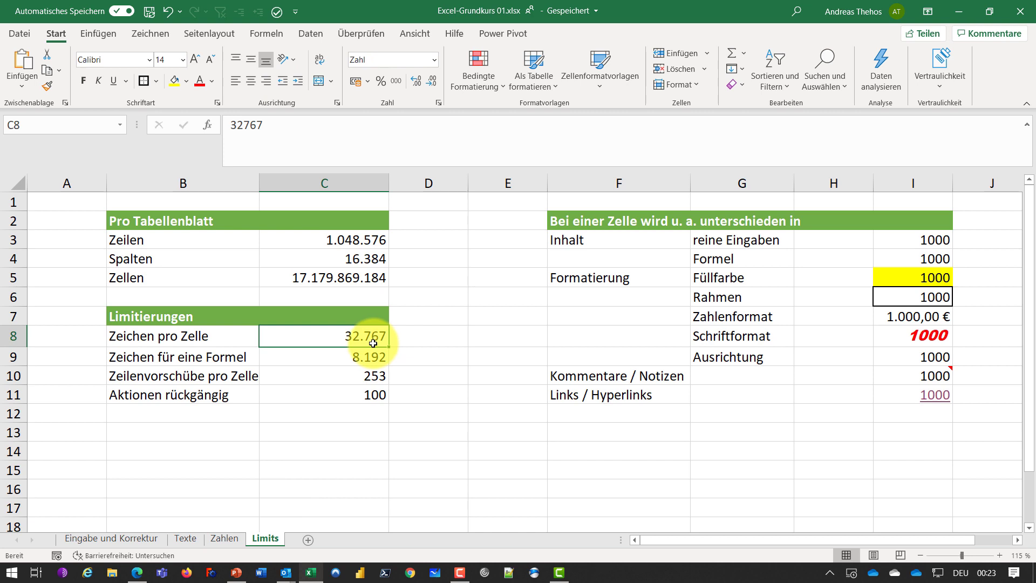
left_click(375, 355)
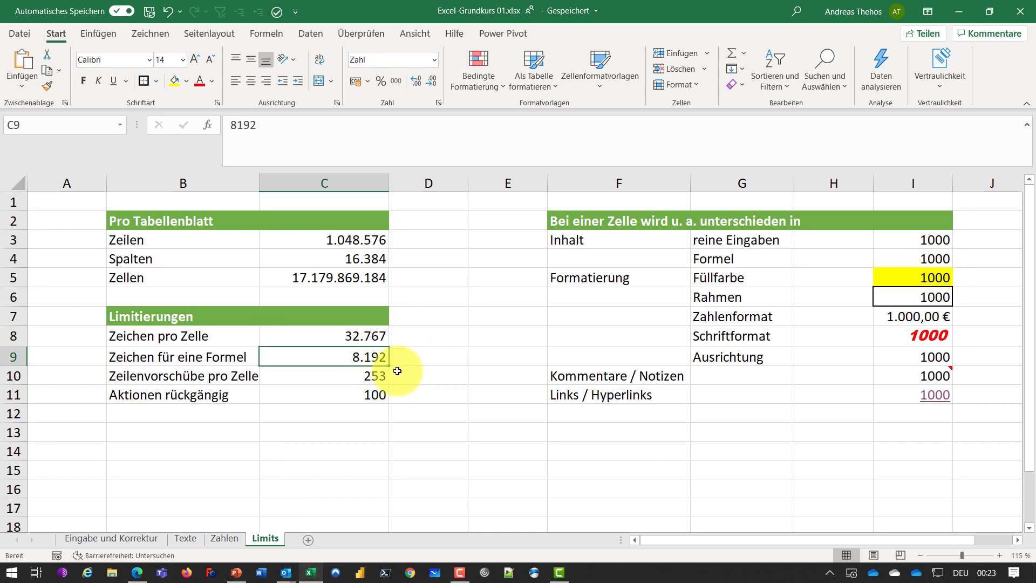
left_click(369, 376)
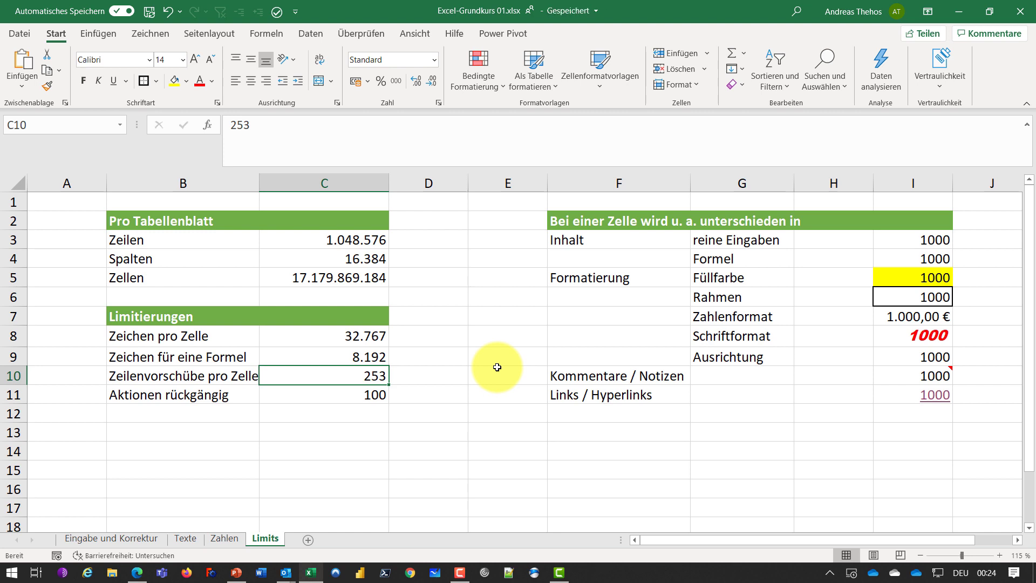
left_click(339, 392)
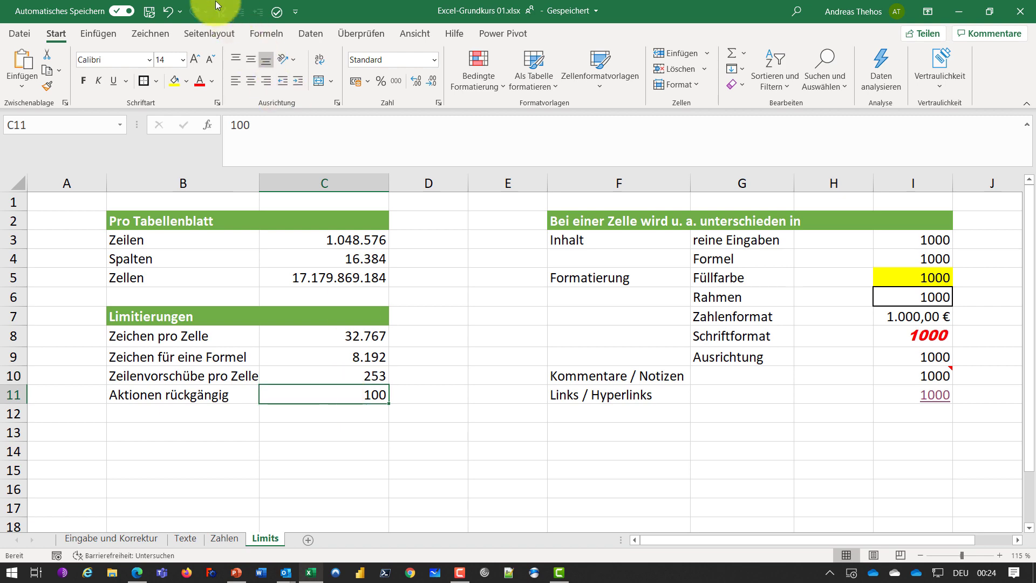
Undo the recent edits: the D33 negative sign and 32342 entry, then A25's cleared contents and formatting.
left_click(168, 18)
left_click(169, 17)
left_click(168, 17)
left_click(169, 17)
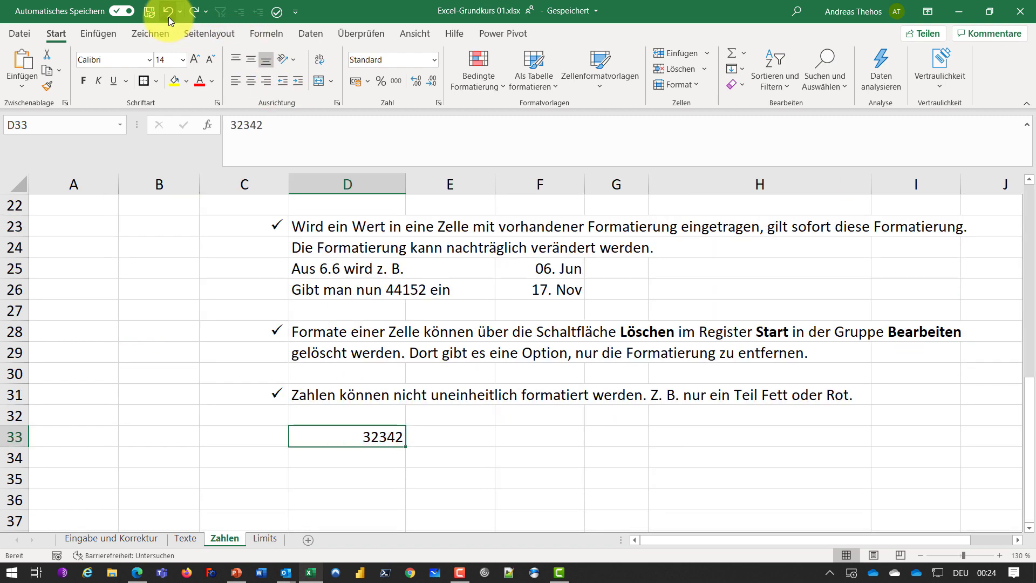
left_click(168, 17)
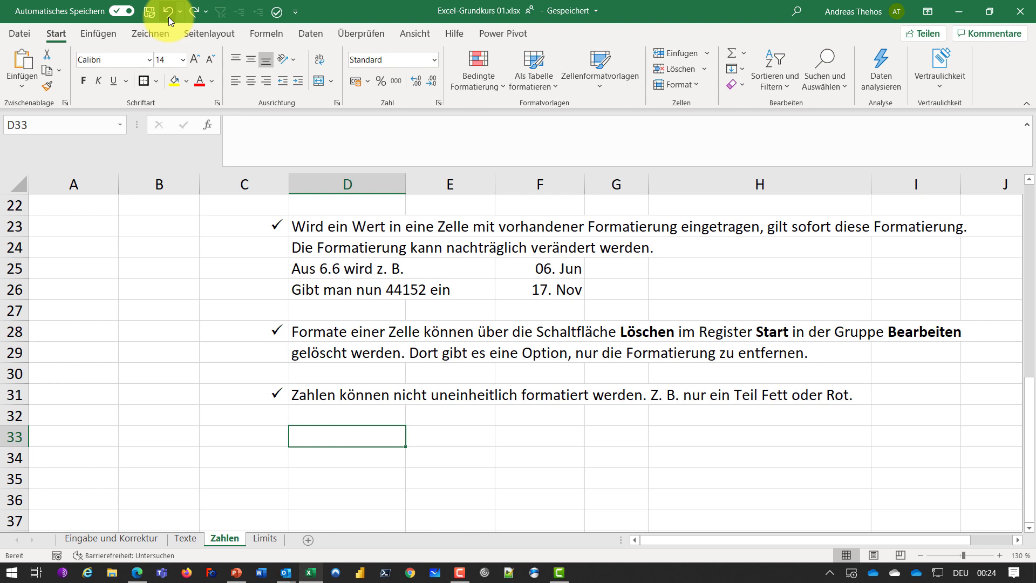
left_click(169, 18)
left_click(168, 17)
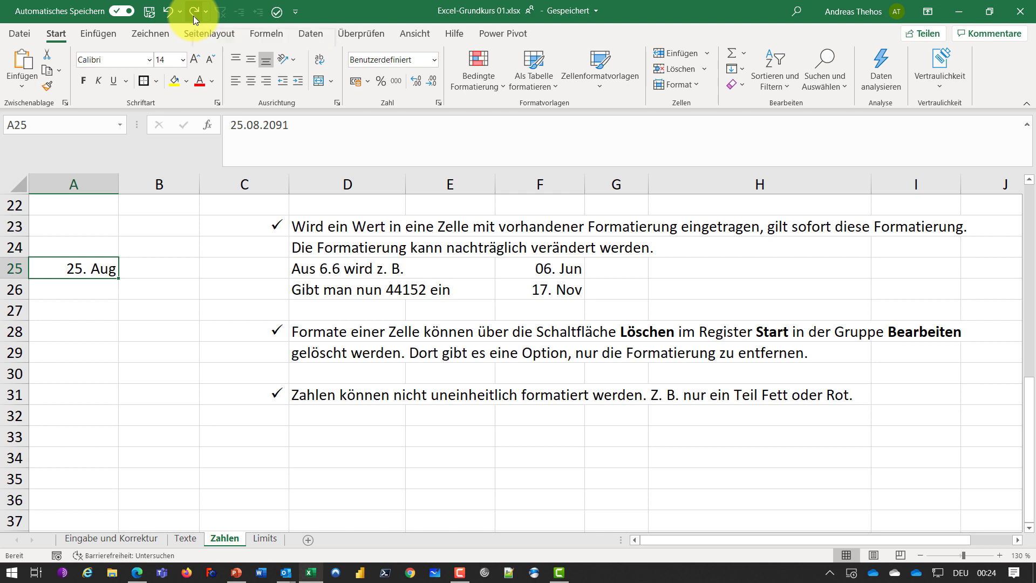
Redo removing A25's date formatting and contents, then pick an earlier step from the undo history list.
left_click(194, 17)
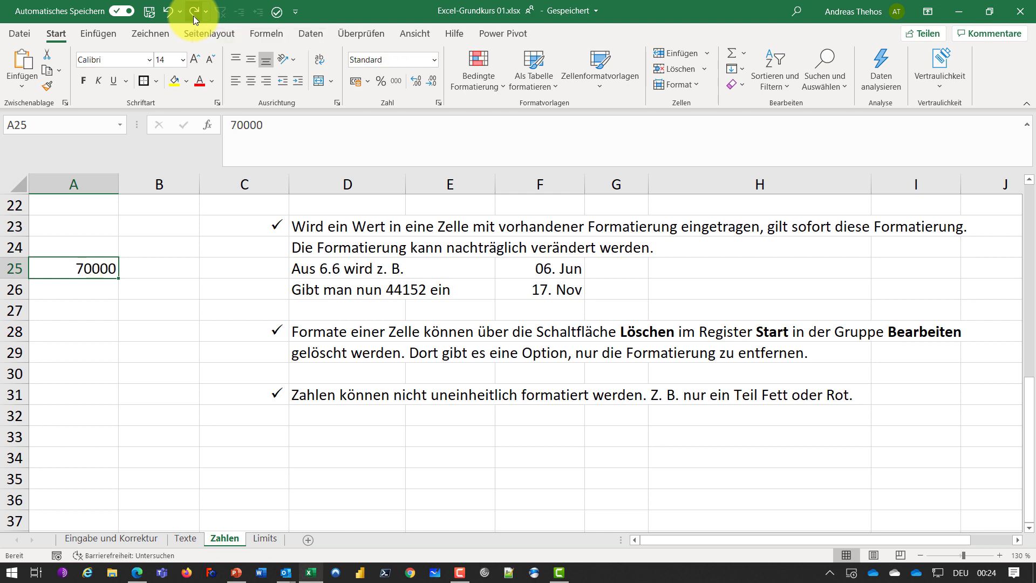
left_click(194, 17)
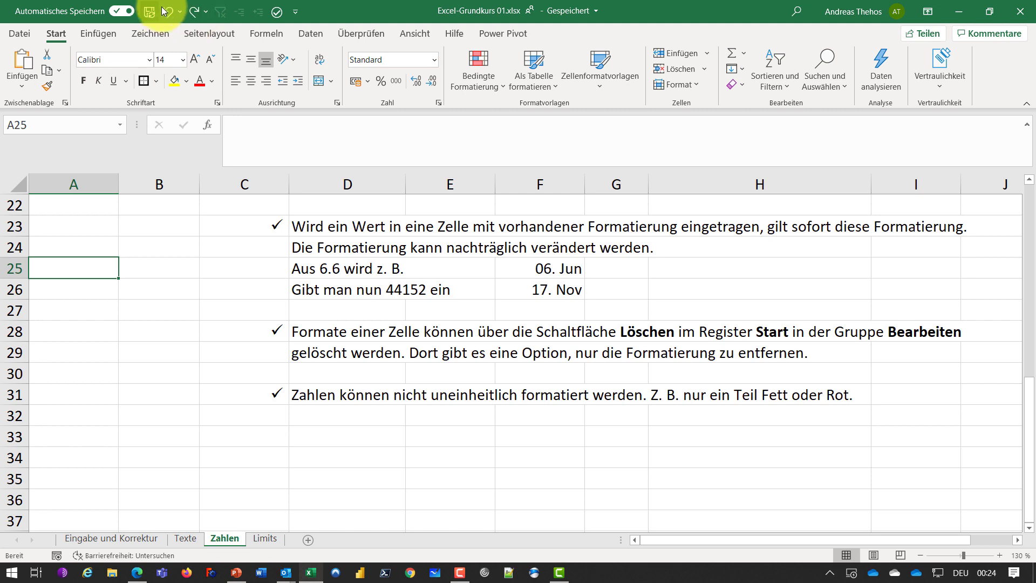
left_click(180, 12)
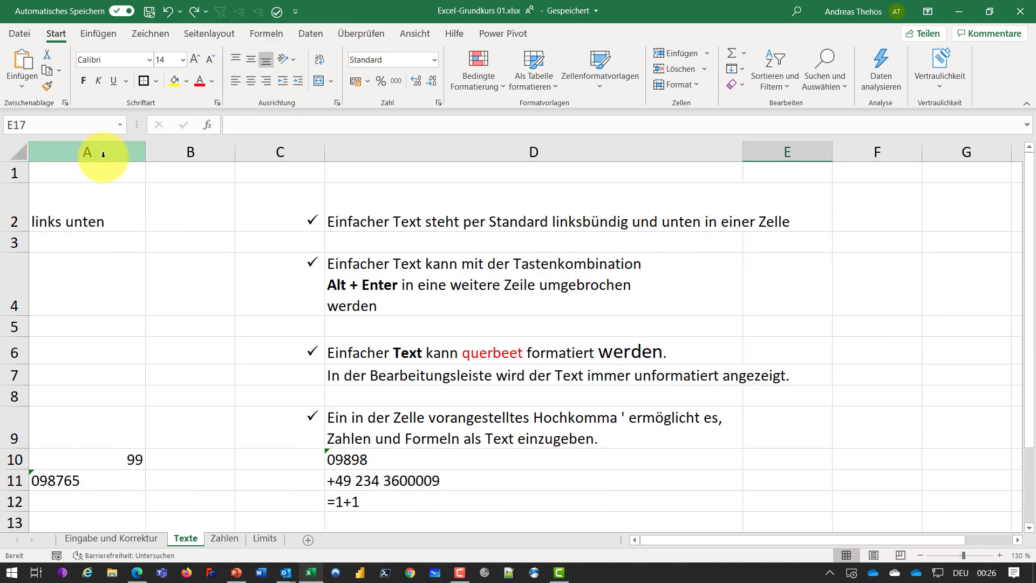
Switch to the Eingabe und Korrektur sheet with its entry and correction checklist.
left_click(108, 538)
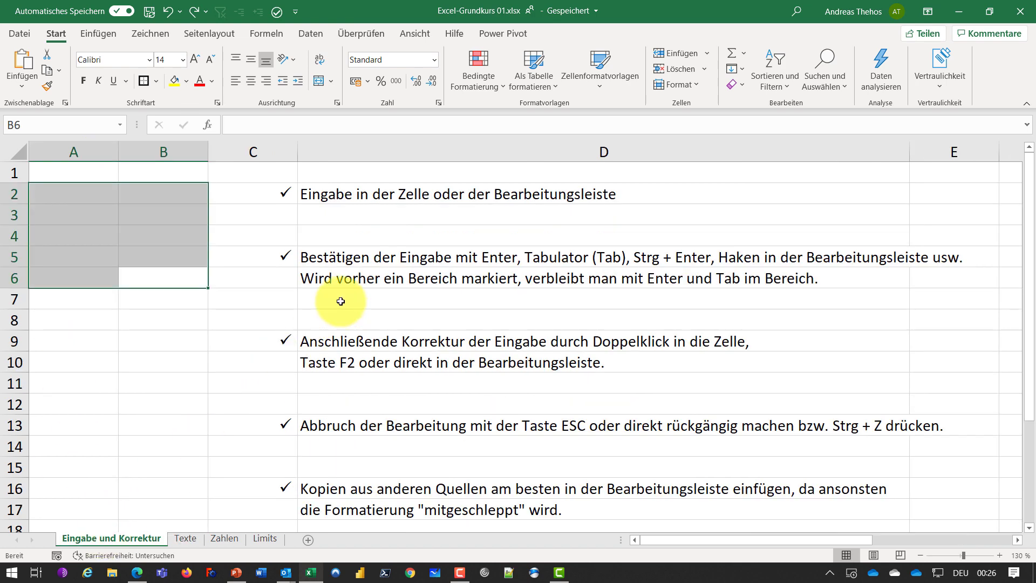